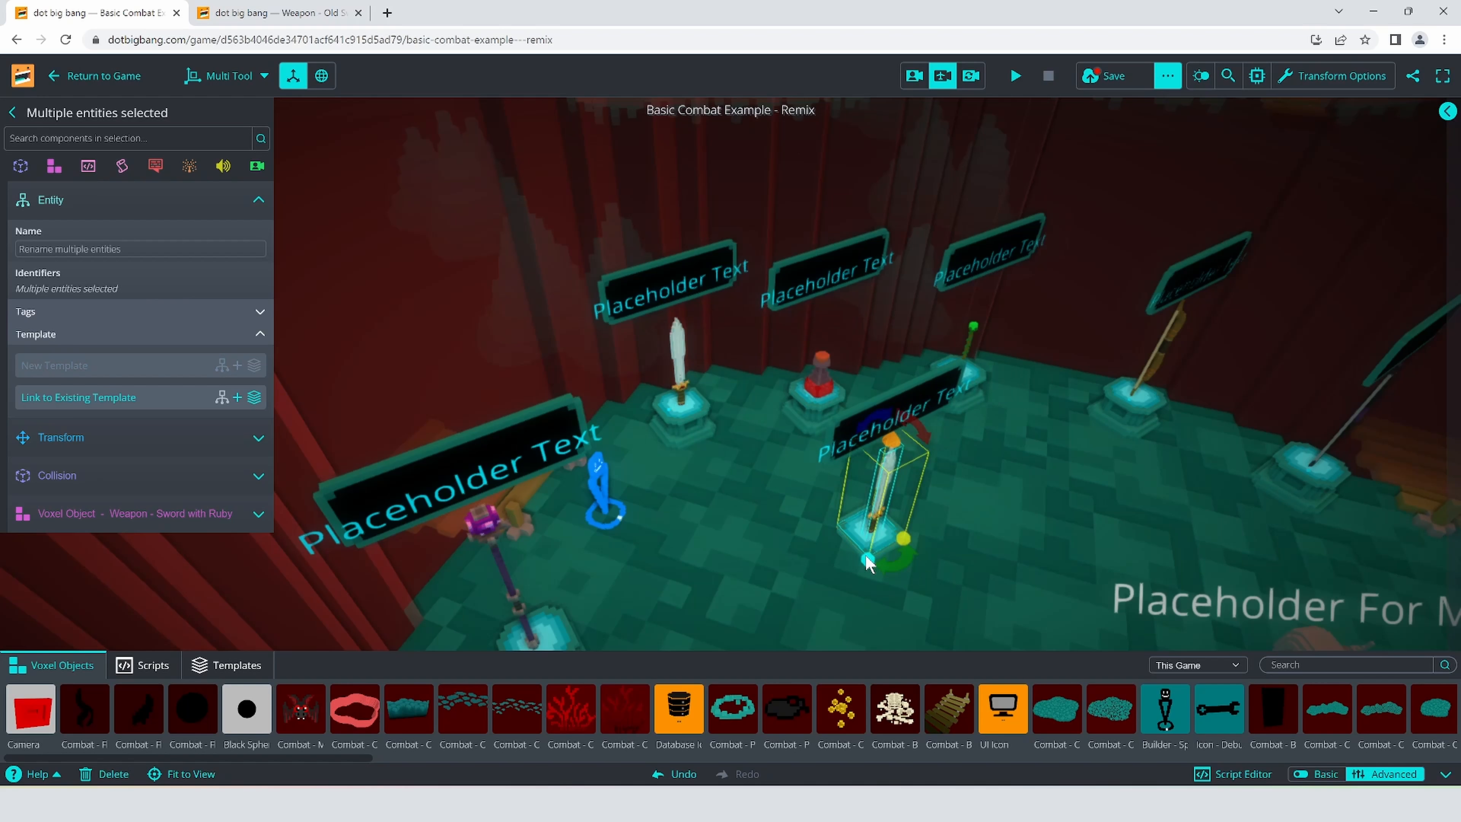
- Examine the components of the duplicated store stand pedestal beneath the new sword
{"action": "right_click_drag", "start_coordinate": [864, 556], "coordinate": [747, 299]}
{"action": "left_click_drag", "start_coordinate": [745, 281], "coordinate": [747, 253]}
{"action": "right_click_drag", "start_coordinate": [834, 397], "coordinate": [788, 553]}
{"action": "left_click", "coordinate": [756, 475]}
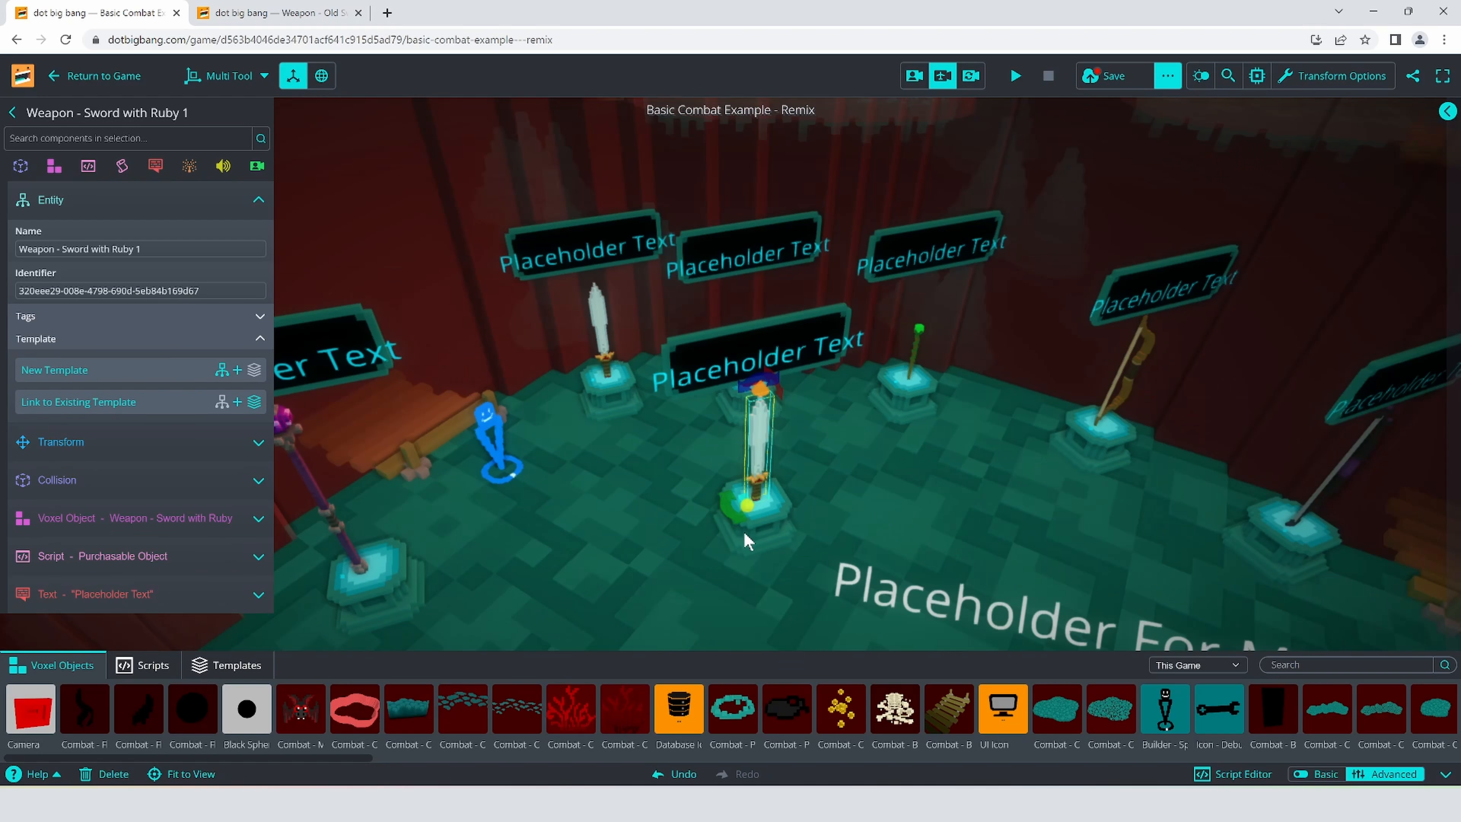
{"action": "left_click", "coordinate": [742, 531]}
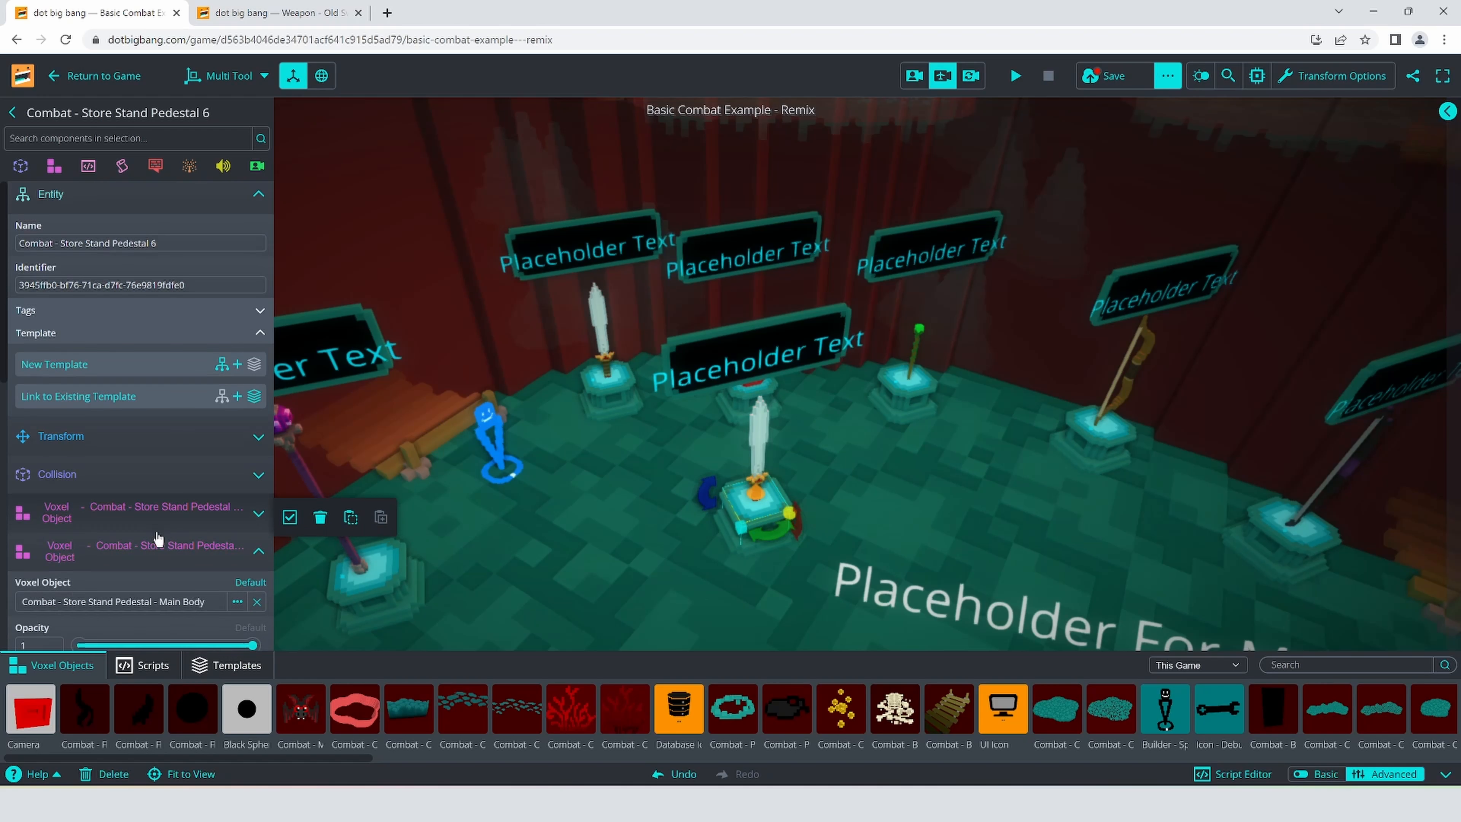
{"action": "scroll", "coordinate": [156, 522], "scroll_direction": "down", "scroll_amount": 1}
{"action": "left_click", "coordinate": [146, 516]}
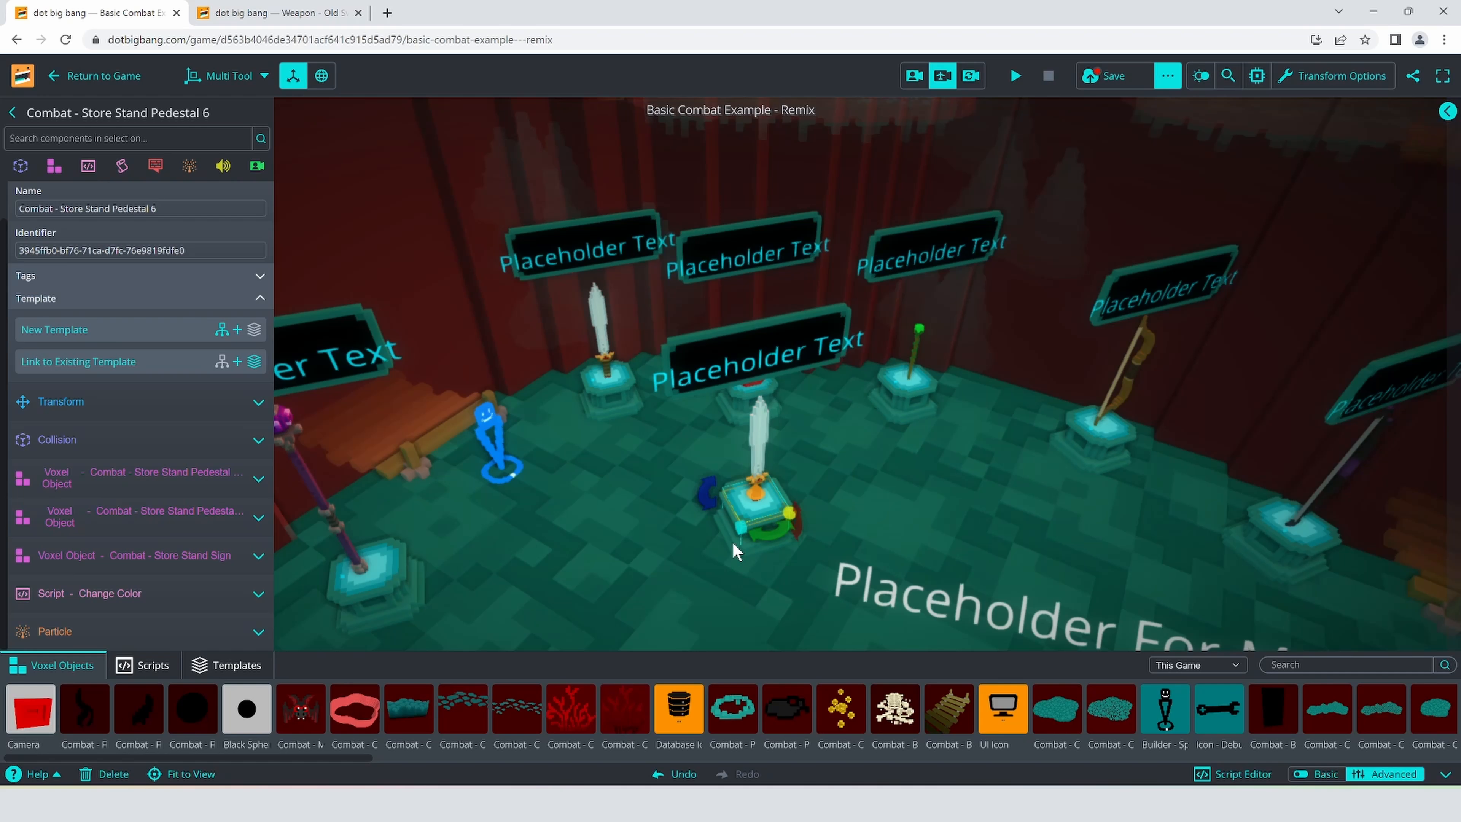
- Move the duplicated sword off its pedestal, and undo the move
{"action": "left_click", "coordinate": [763, 447]}
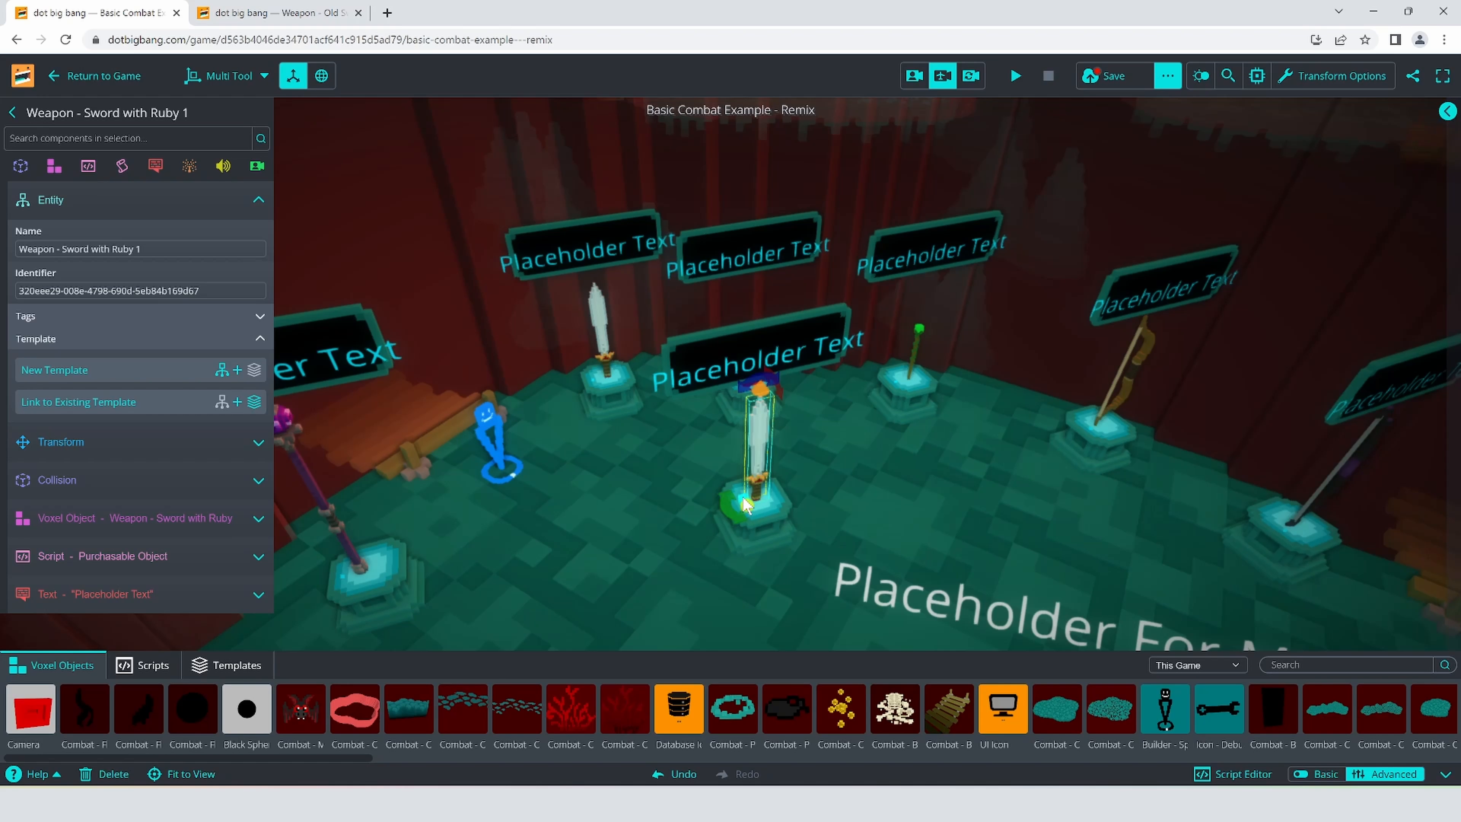
{"action": "left_click_drag", "start_coordinate": [746, 507], "coordinate": [837, 587]}
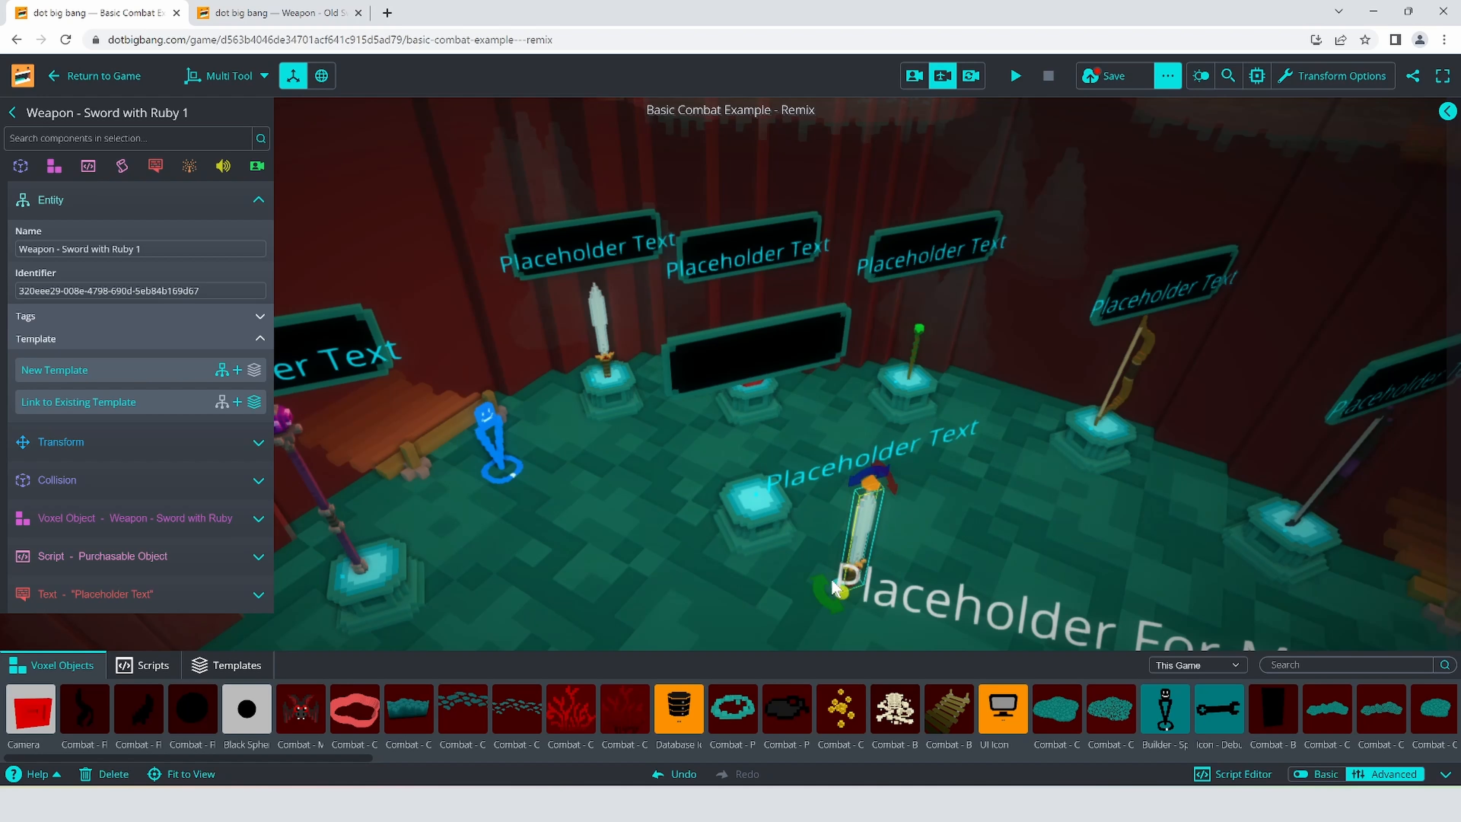
{"action": "key", "text": "ctrl+z"}
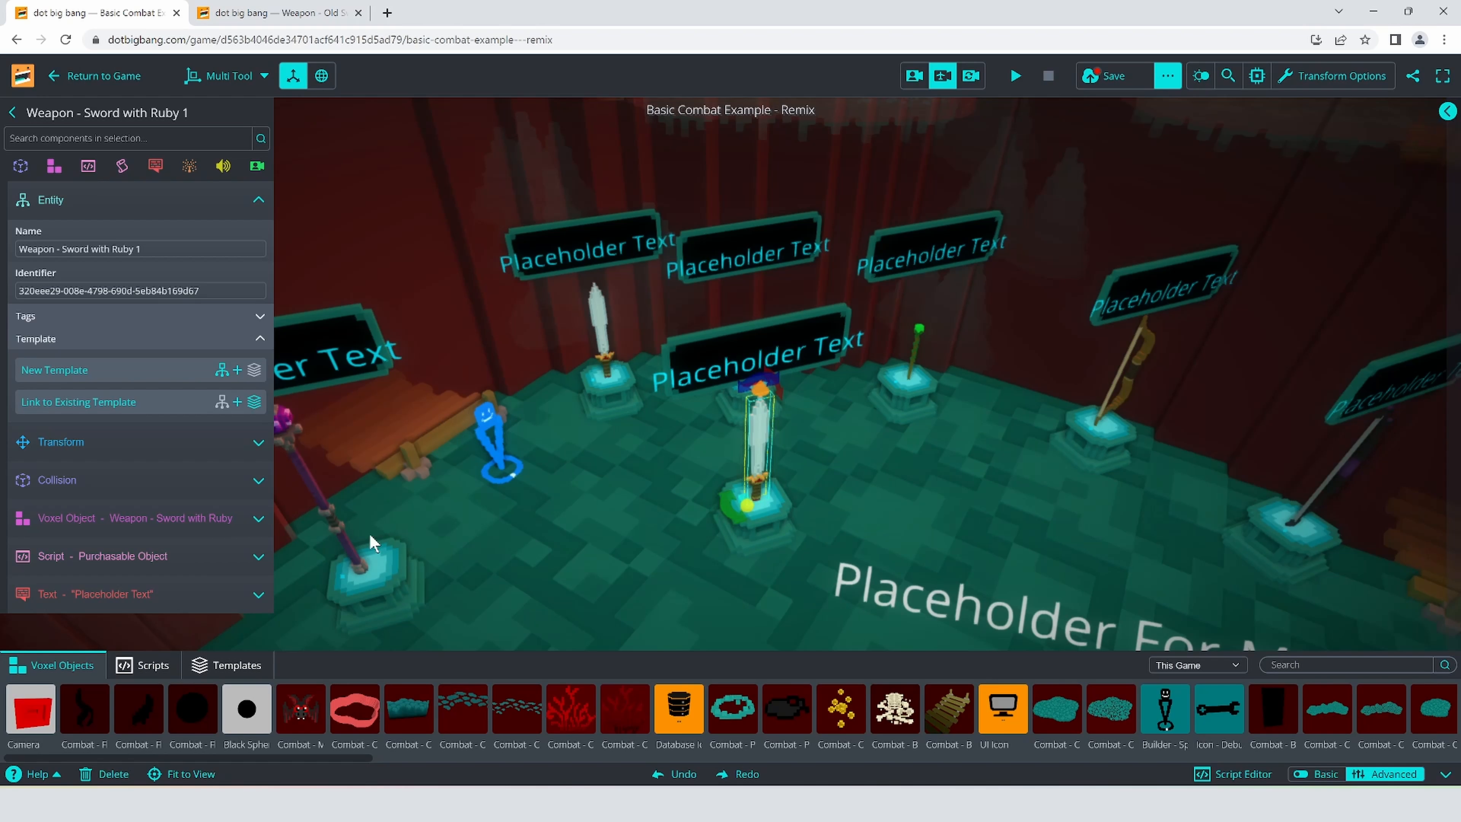
- Expand the duplicated sword's Purchasable Object script and copy the Data Id Old Sword A from the Cosmetic and Weapon Database
{"action": "left_click", "coordinate": [174, 557]}
{"action": "scroll", "coordinate": [170, 558], "scroll_direction": "down", "scroll_amount": 3}
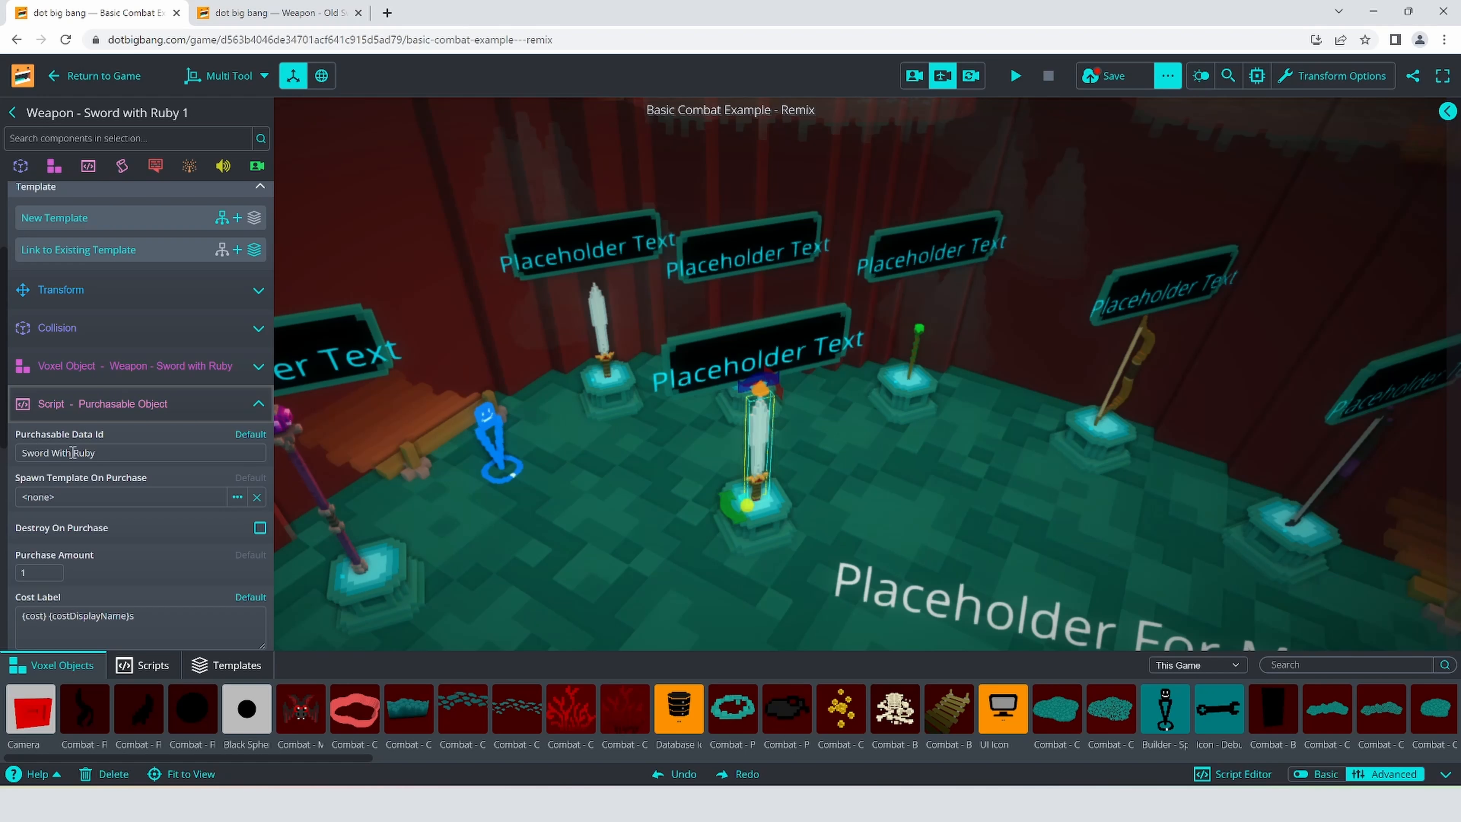
{"action": "key", "text": "w"}
{"action": "right_click_drag", "start_coordinate": [644, 644], "coordinate": [674, 507]}
{"action": "key", "text": "s"}
{"action": "left_click", "coordinate": [596, 393]}
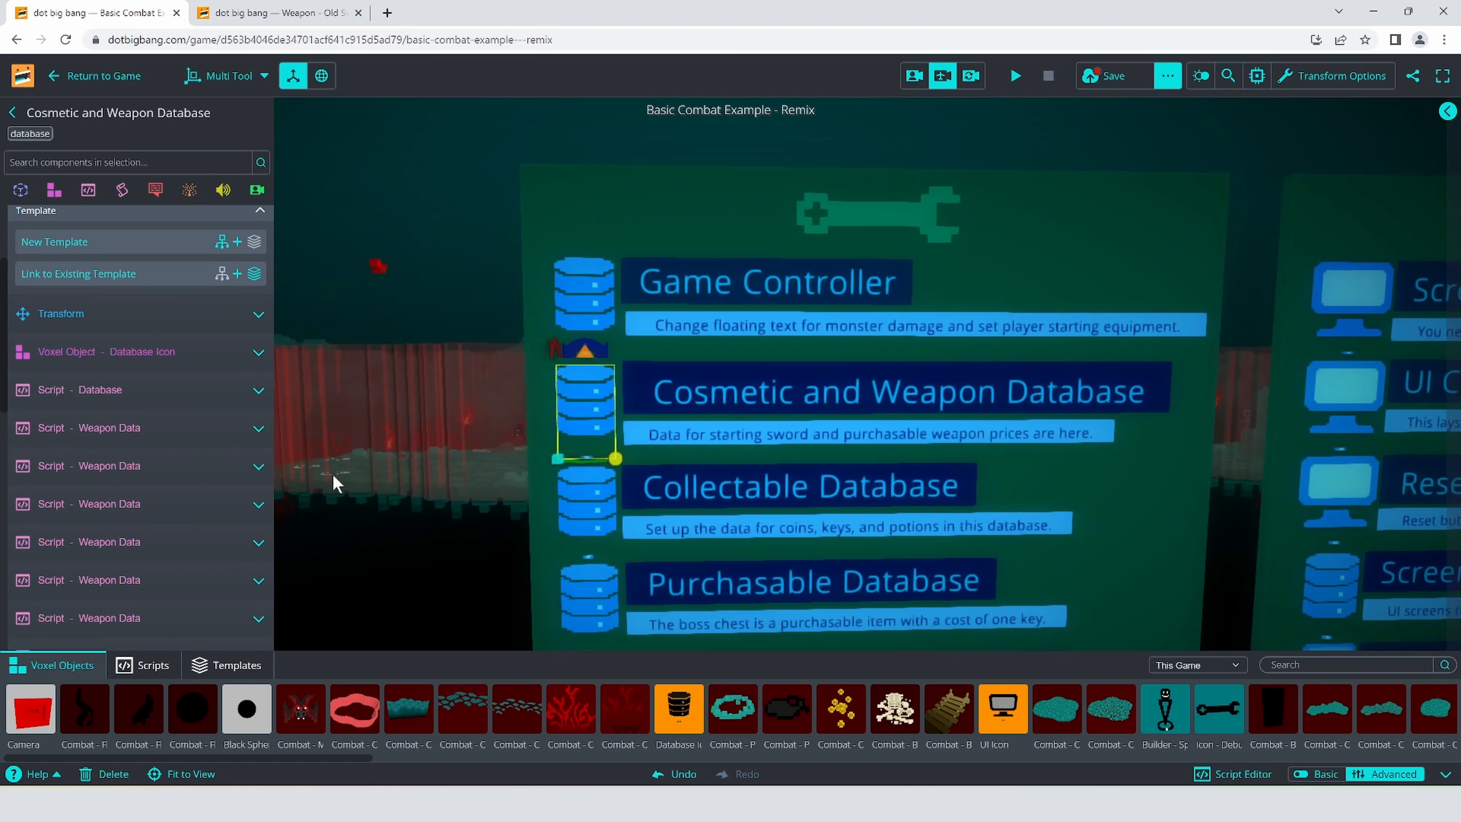
{"action": "scroll", "coordinate": [179, 567], "scroll_direction": "down", "scroll_amount": 3}
{"action": "left_click", "coordinate": [14, 477]}
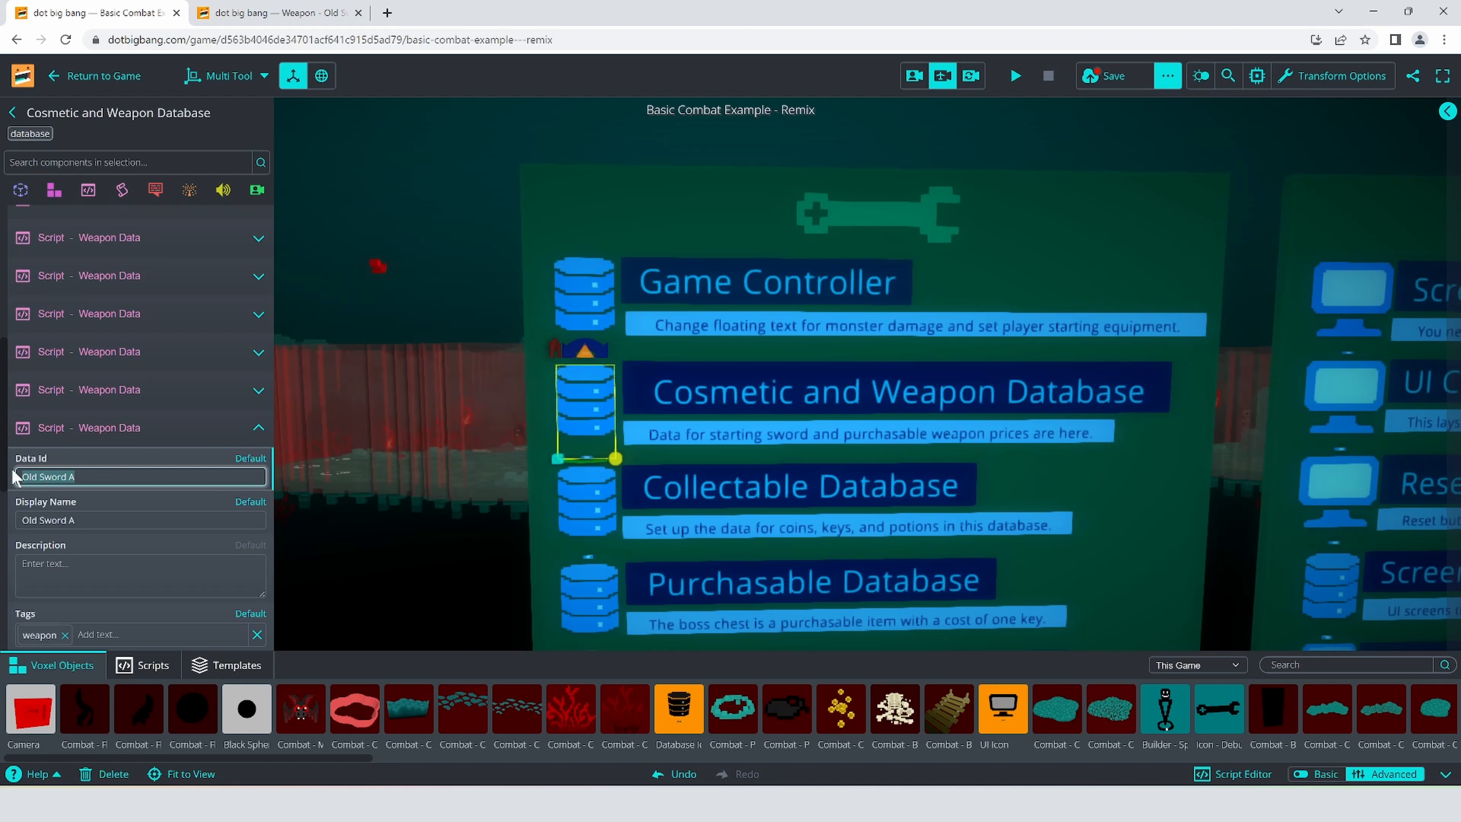
- Set the Purchasable Data Id of the duplicated sword to Old Sword A
{"action": "right_click_drag", "start_coordinate": [753, 441], "coordinate": [725, 545]}
{"action": "key", "text": "w"}
{"action": "key", "text": "w"}
{"action": "key", "text": "w"}
{"action": "left_click", "coordinate": [727, 426]}
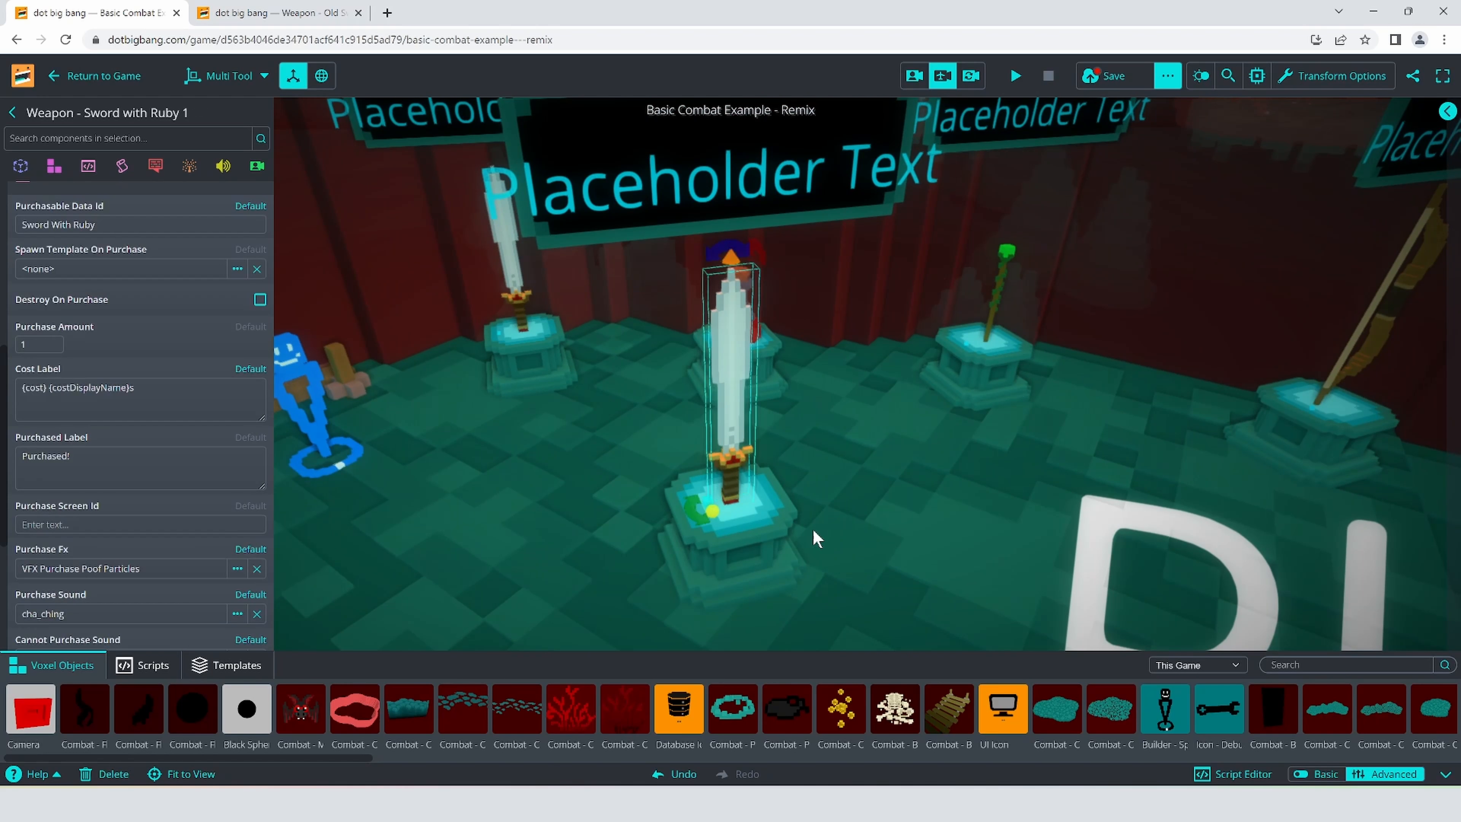
{"action": "scroll", "coordinate": [138, 346], "scroll_direction": "up", "scroll_amount": 4}
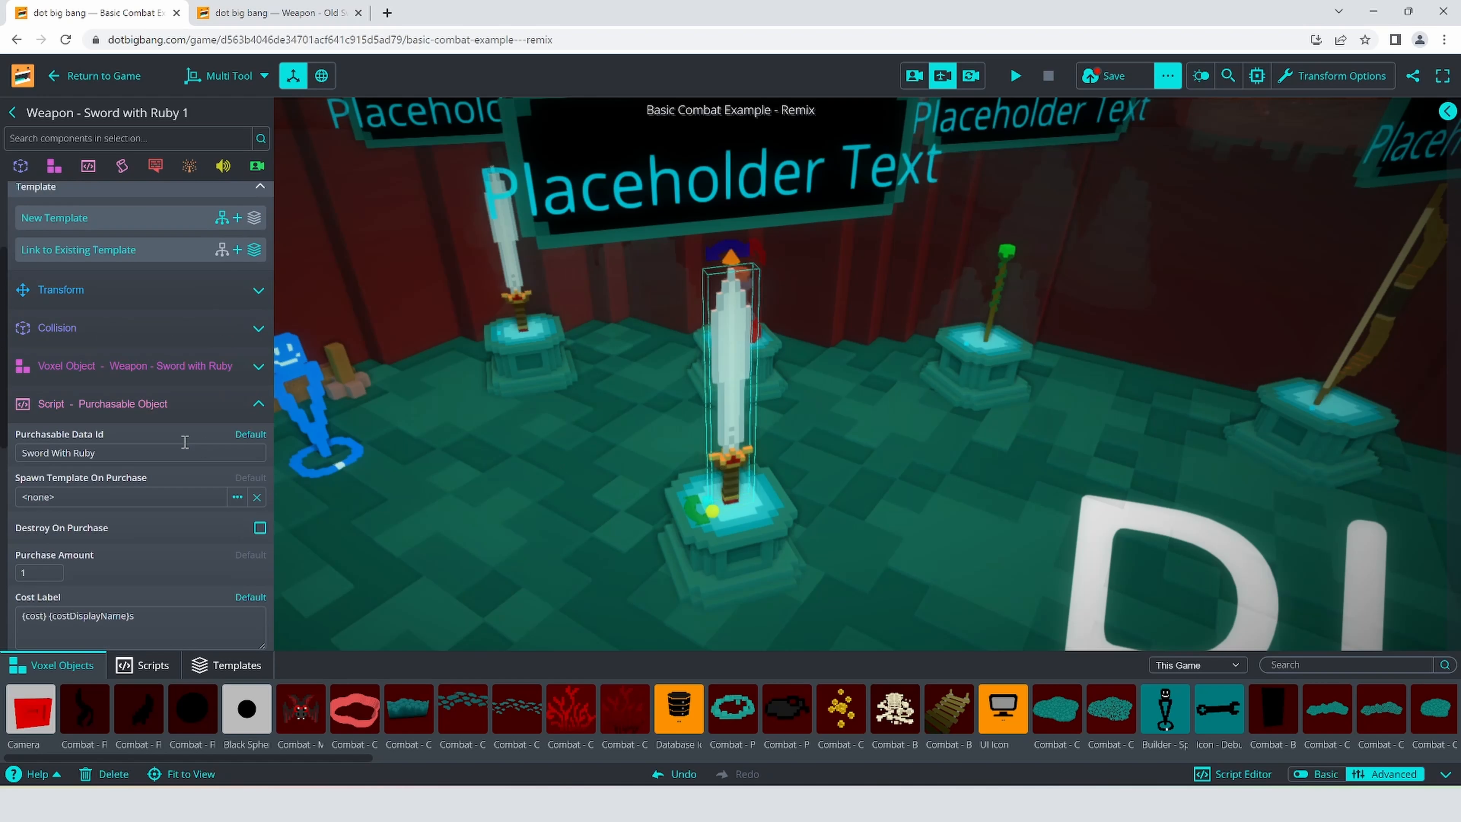
{"action": "left_click", "coordinate": [137, 453]}
{"action": "type", "text": "Old Sword A"}
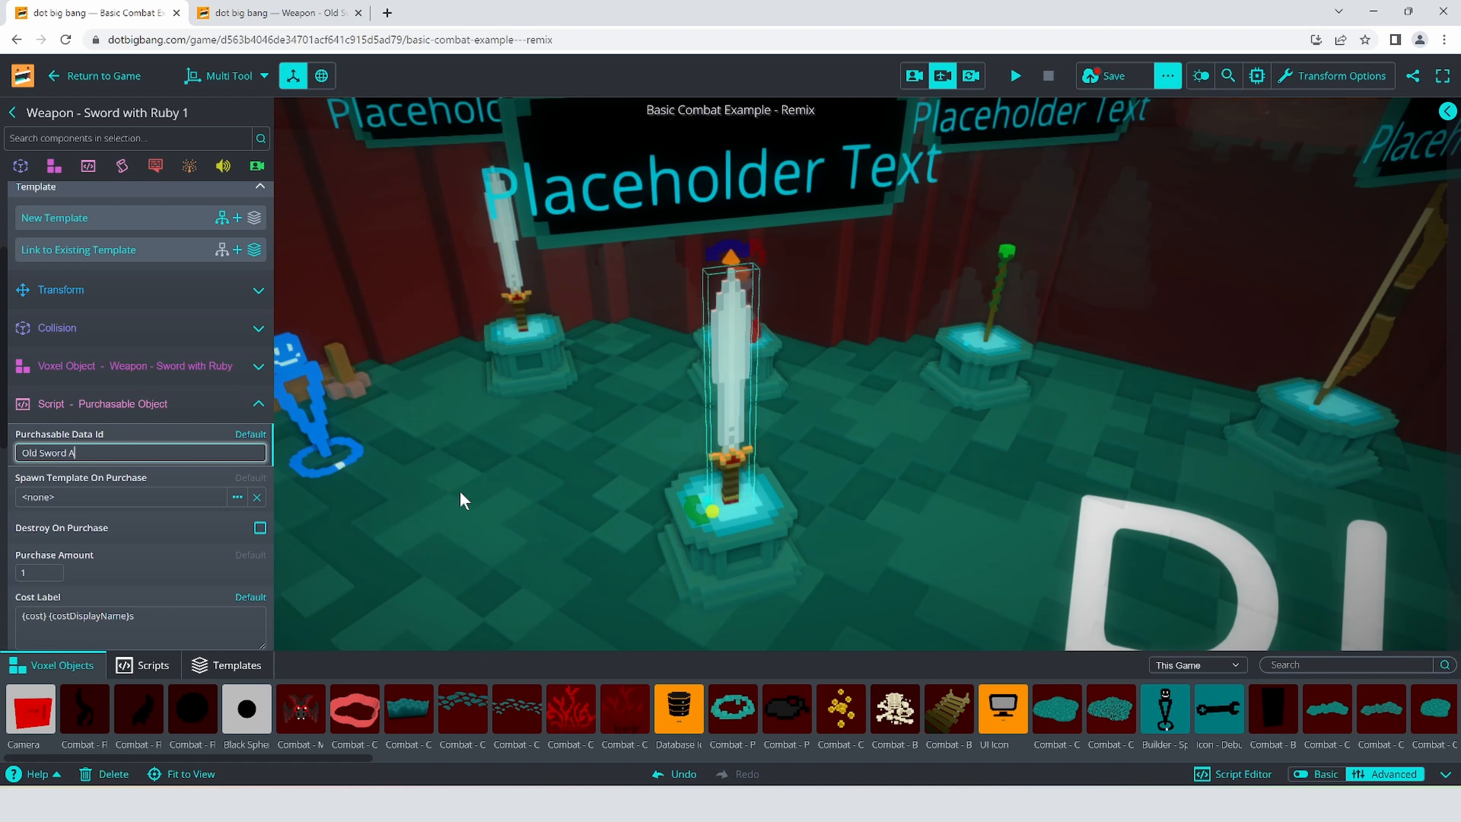
- Review the remaining Purchasable Object settings of the duplicated sword, including labels, effects and sounds
{"action": "scroll", "coordinate": [144, 340], "scroll_direction": "down", "scroll_amount": 4}
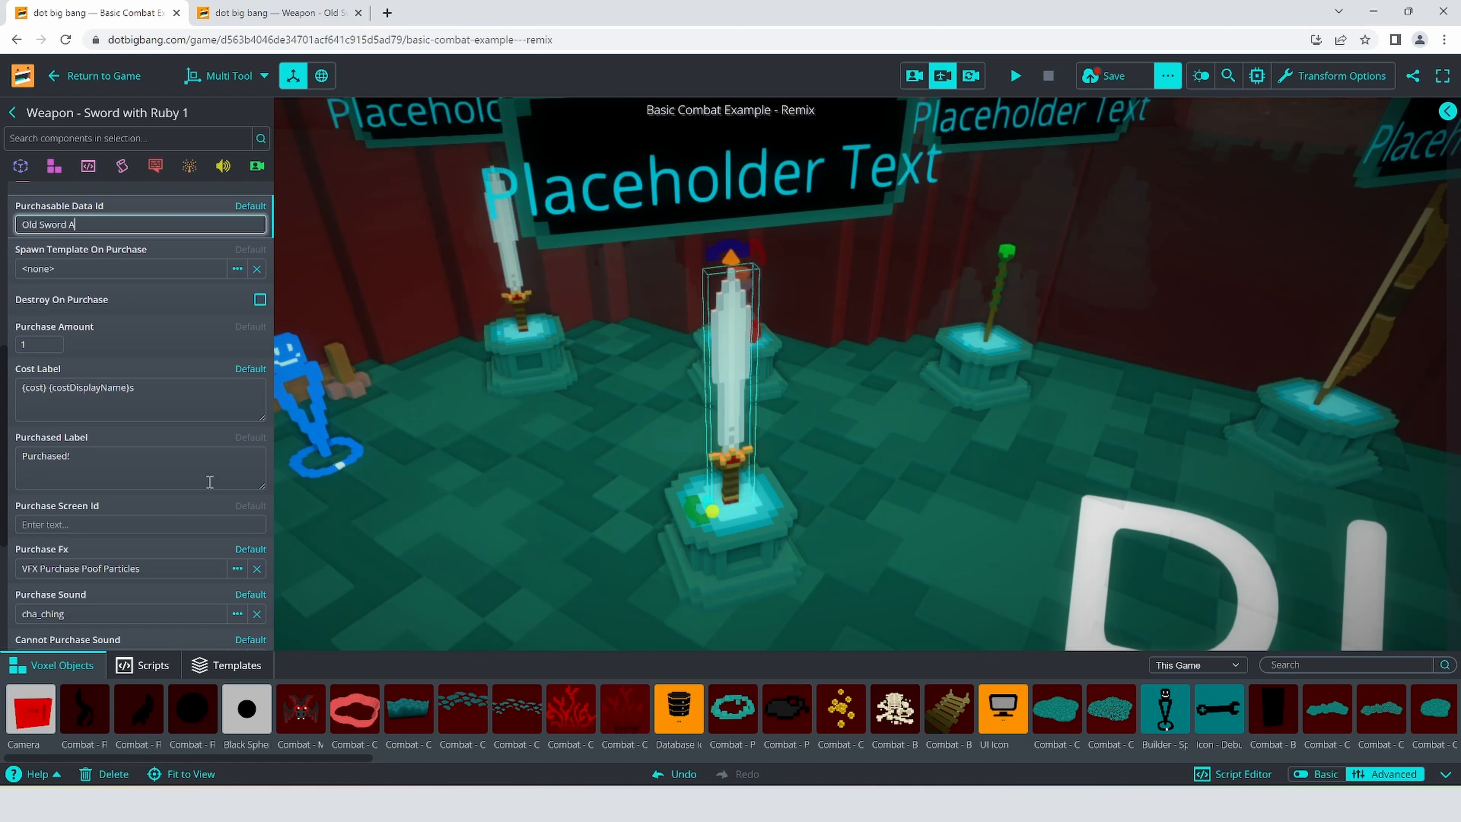
{"action": "scroll", "coordinate": [211, 477], "scroll_direction": "down", "scroll_amount": 4}
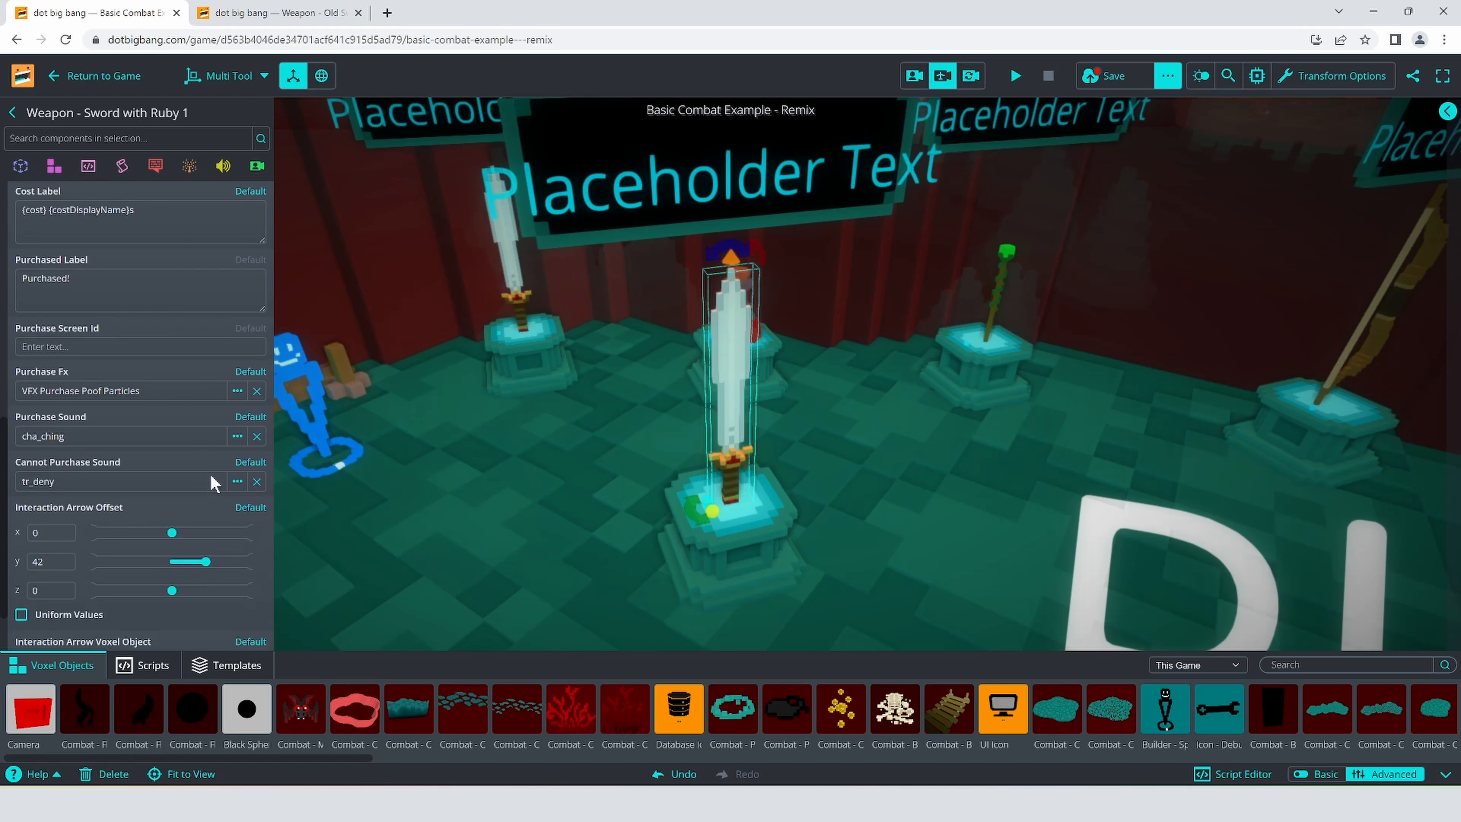
{"action": "scroll", "coordinate": [211, 475], "scroll_direction": "up", "scroll_amount": 4}
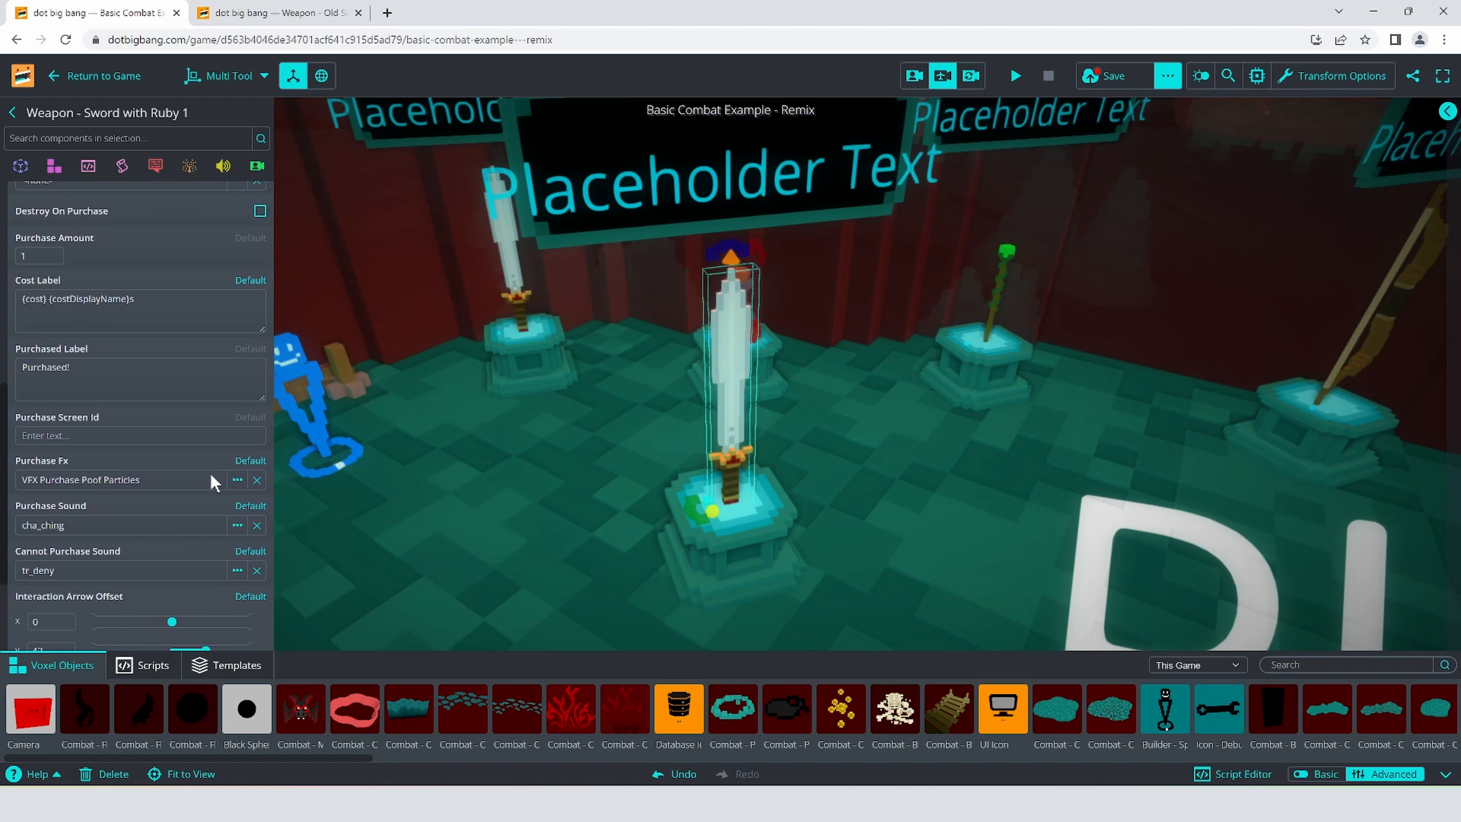
{"action": "scroll", "coordinate": [212, 475], "scroll_direction": "down", "scroll_amount": 4}
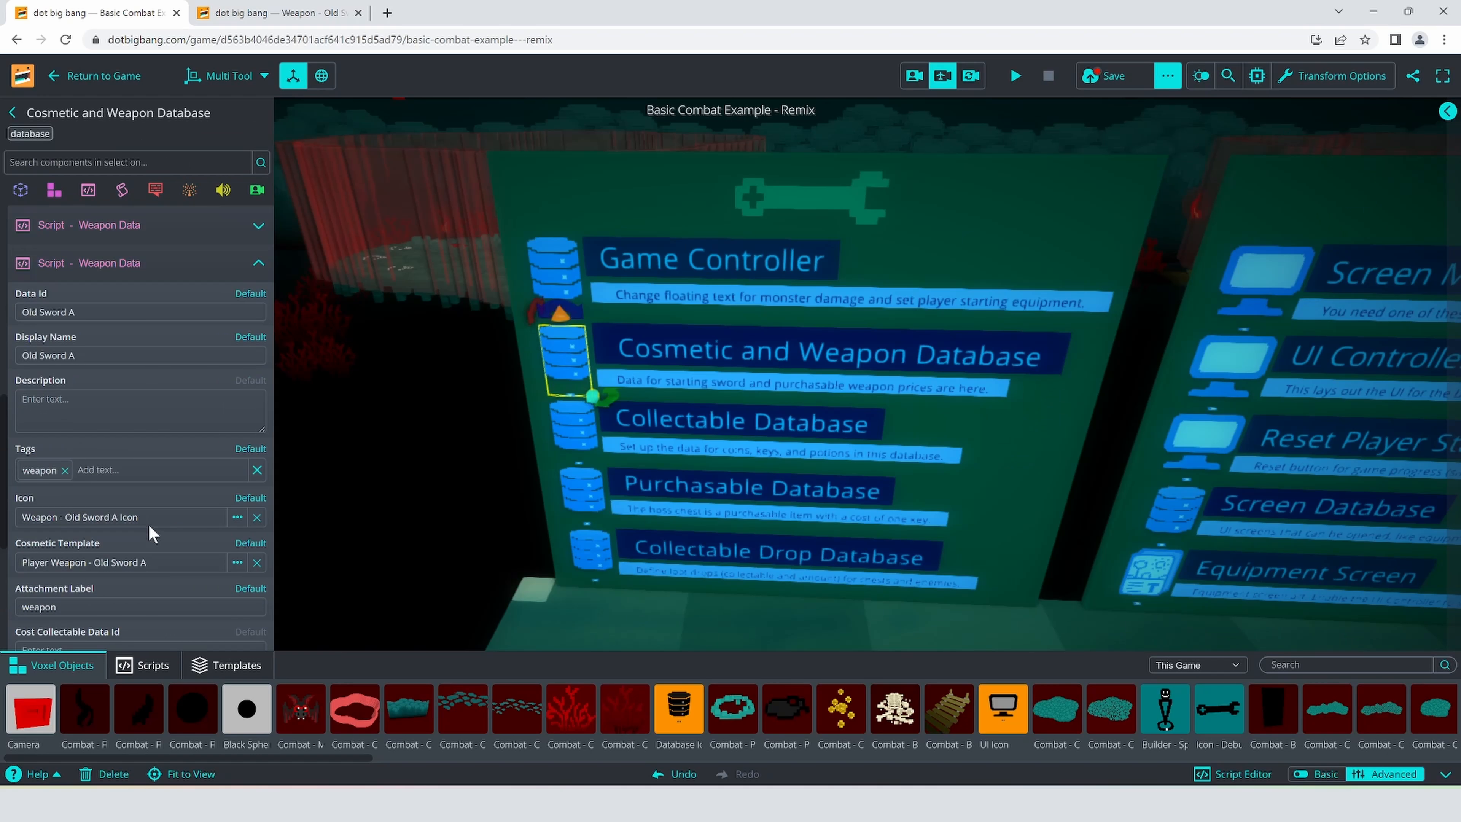
- Compare the Old Sword A and Leaf Wand weapon data in the Cosmetic and Weapon Database, including their cost fields
{"action": "scroll", "coordinate": [109, 506], "scroll_direction": "down", "scroll_amount": 4}
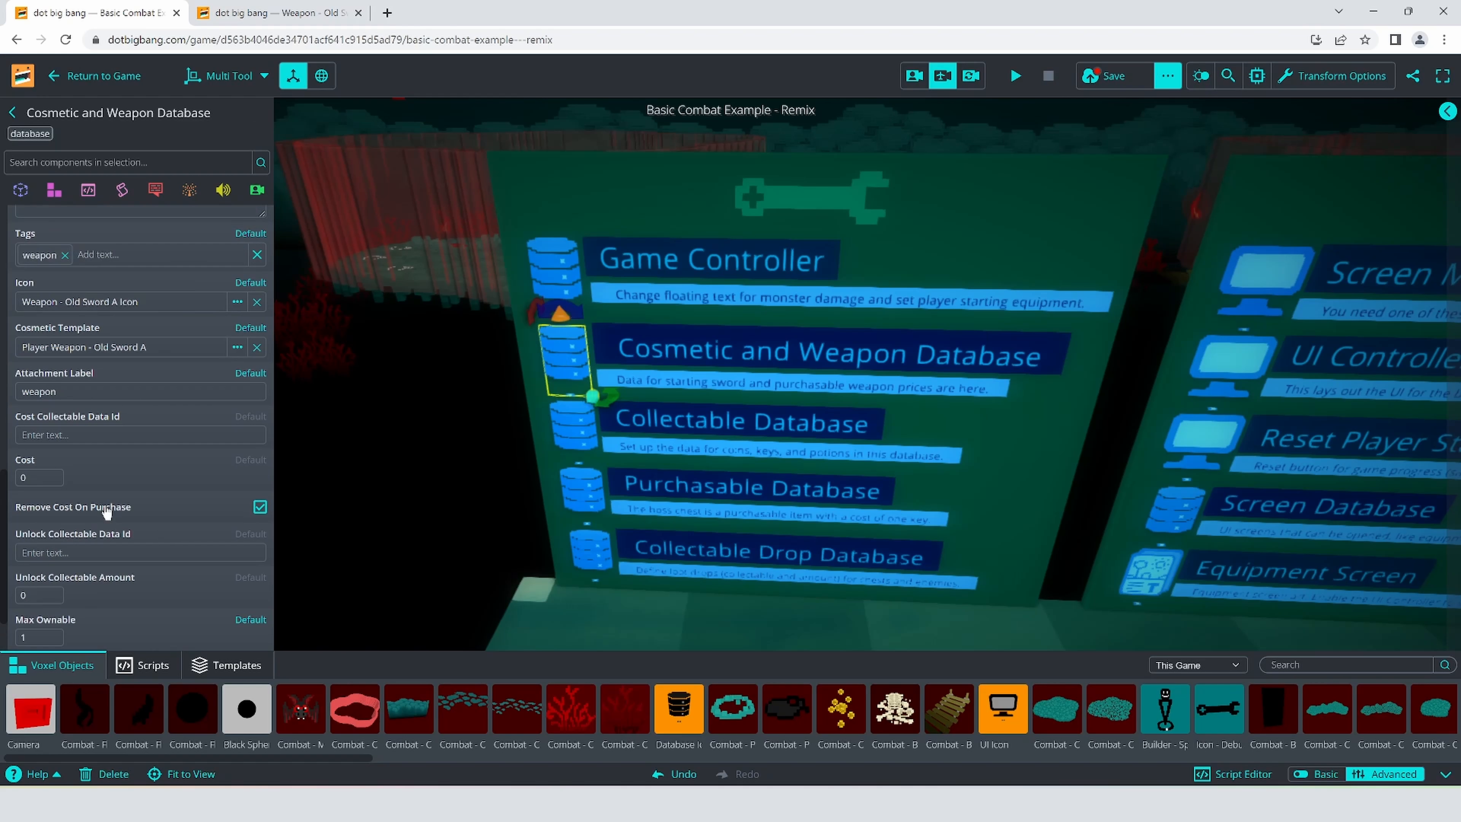
{"action": "scroll", "coordinate": [202, 561], "scroll_direction": "up", "scroll_amount": 5}
{"action": "left_click", "coordinate": [24, 323]}
{"action": "scroll", "coordinate": [91, 483], "scroll_direction": "down", "scroll_amount": 2}
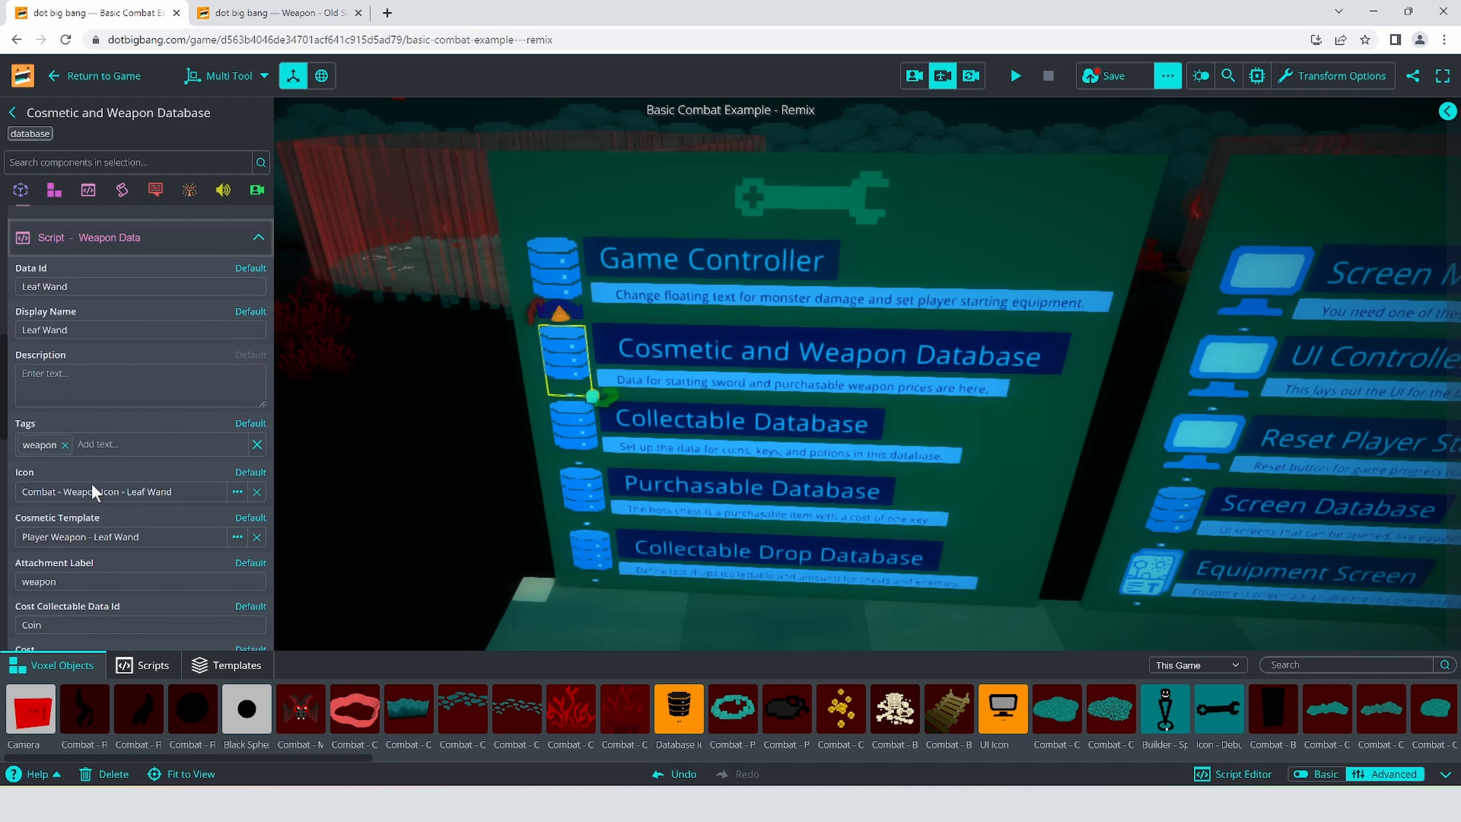
{"action": "left_click", "coordinate": [60, 551]}
{"action": "scroll", "coordinate": [107, 349], "scroll_direction": "up", "scroll_amount": 3}
{"action": "left_click", "coordinate": [105, 390]}
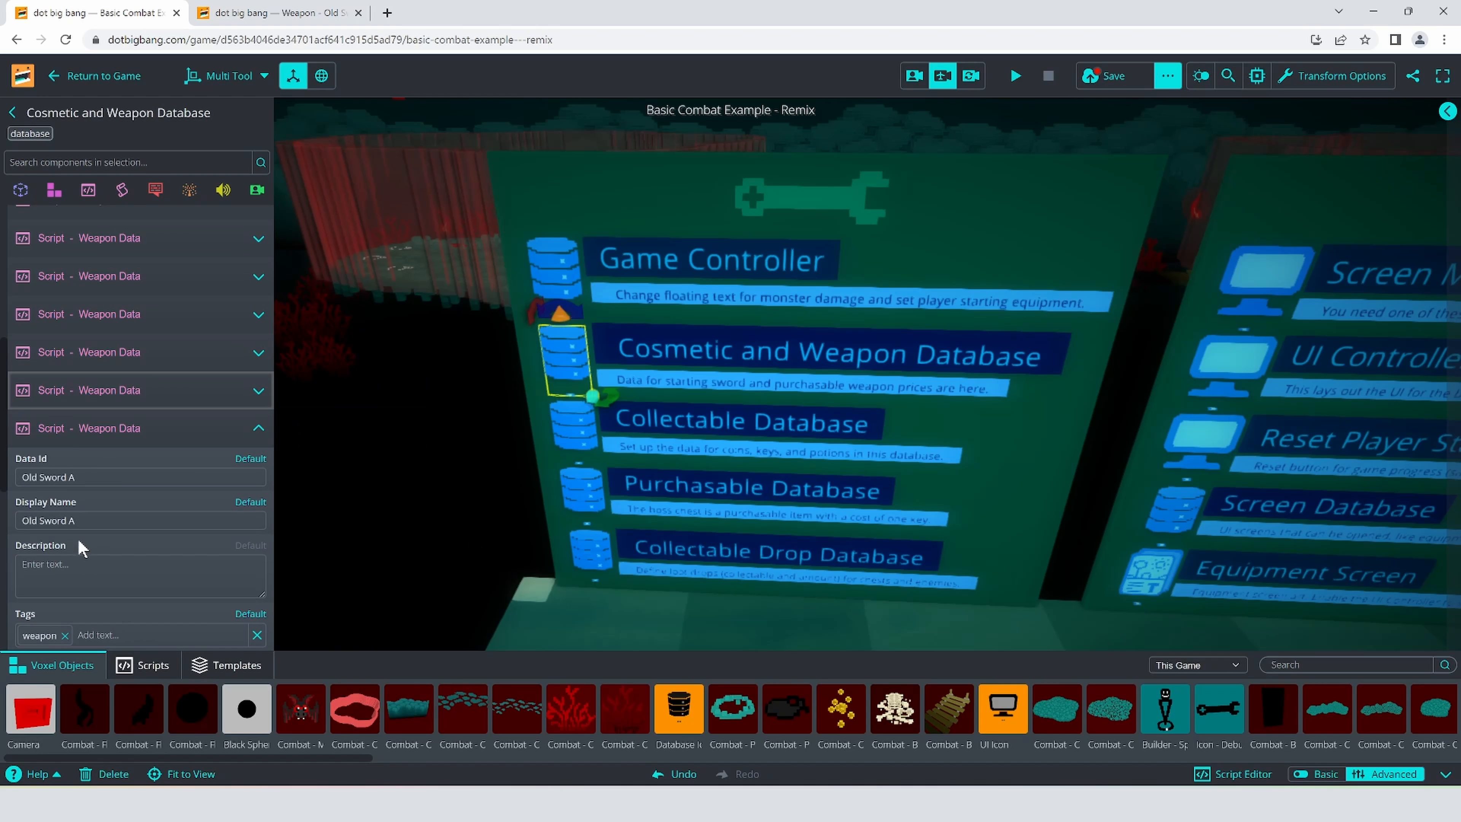
{"action": "scroll", "coordinate": [79, 539], "scroll_direction": "down", "scroll_amount": 1}
{"action": "scroll", "coordinate": [98, 531], "scroll_direction": "down", "scroll_amount": 3}
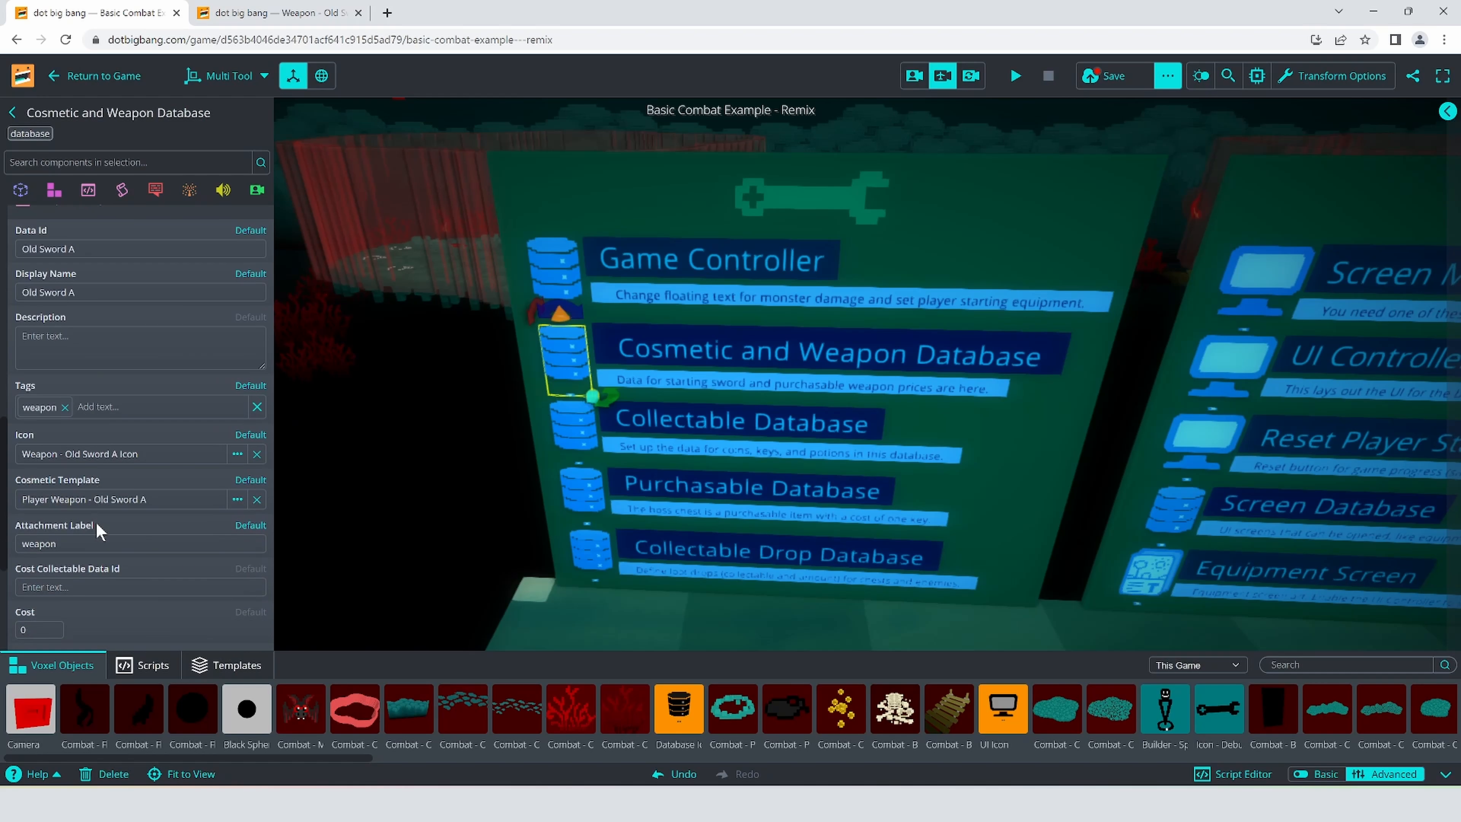
- Inspect the cost settings in the Rusty Sword and Sword With Ruby weapon data
{"action": "scroll", "coordinate": [98, 530], "scroll_direction": "up", "scroll_amount": 5}
{"action": "left_click", "coordinate": [62, 352]}
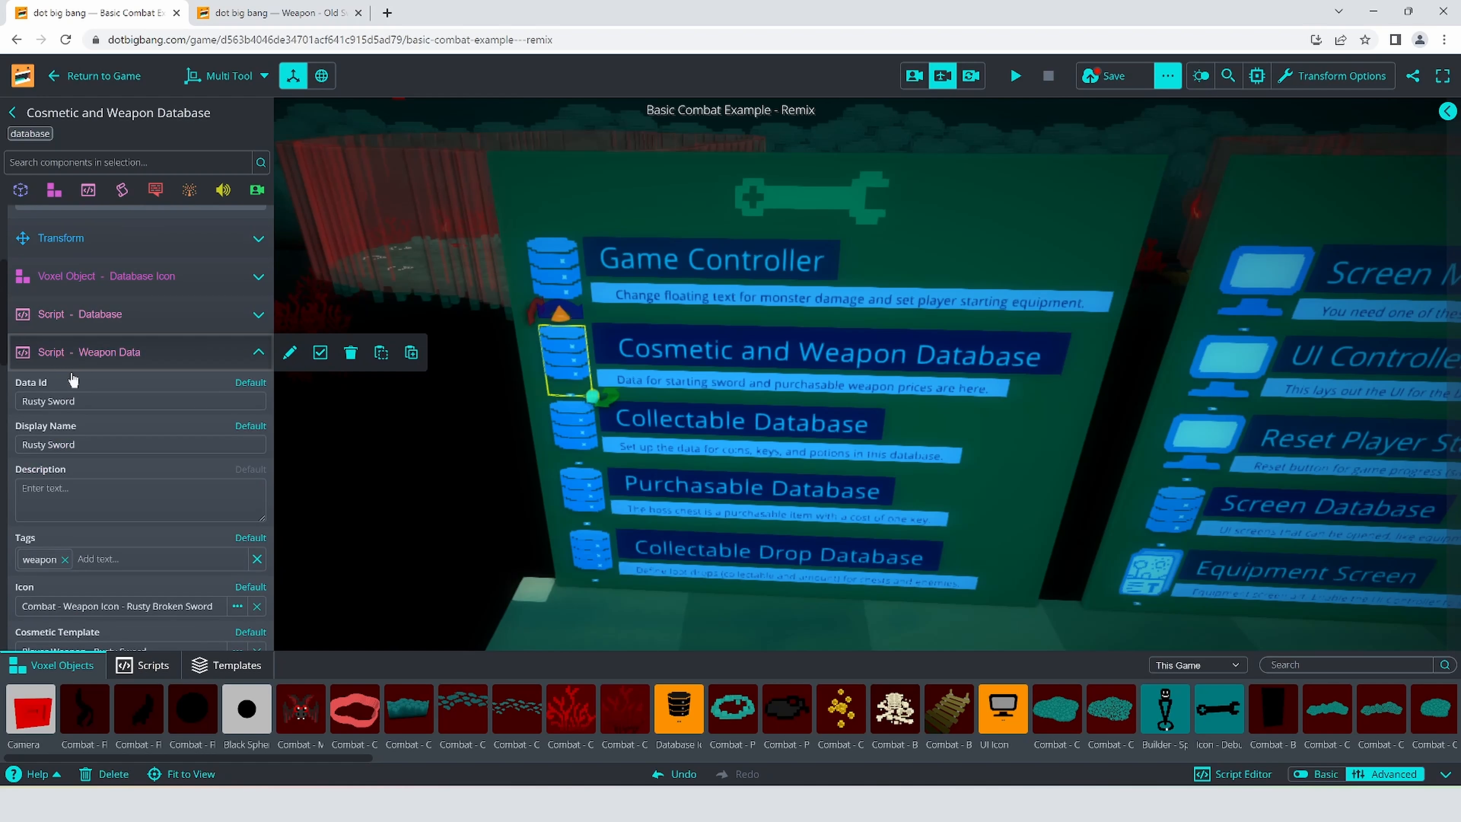
{"action": "scroll", "coordinate": [165, 589], "scroll_direction": "down", "scroll_amount": 6}
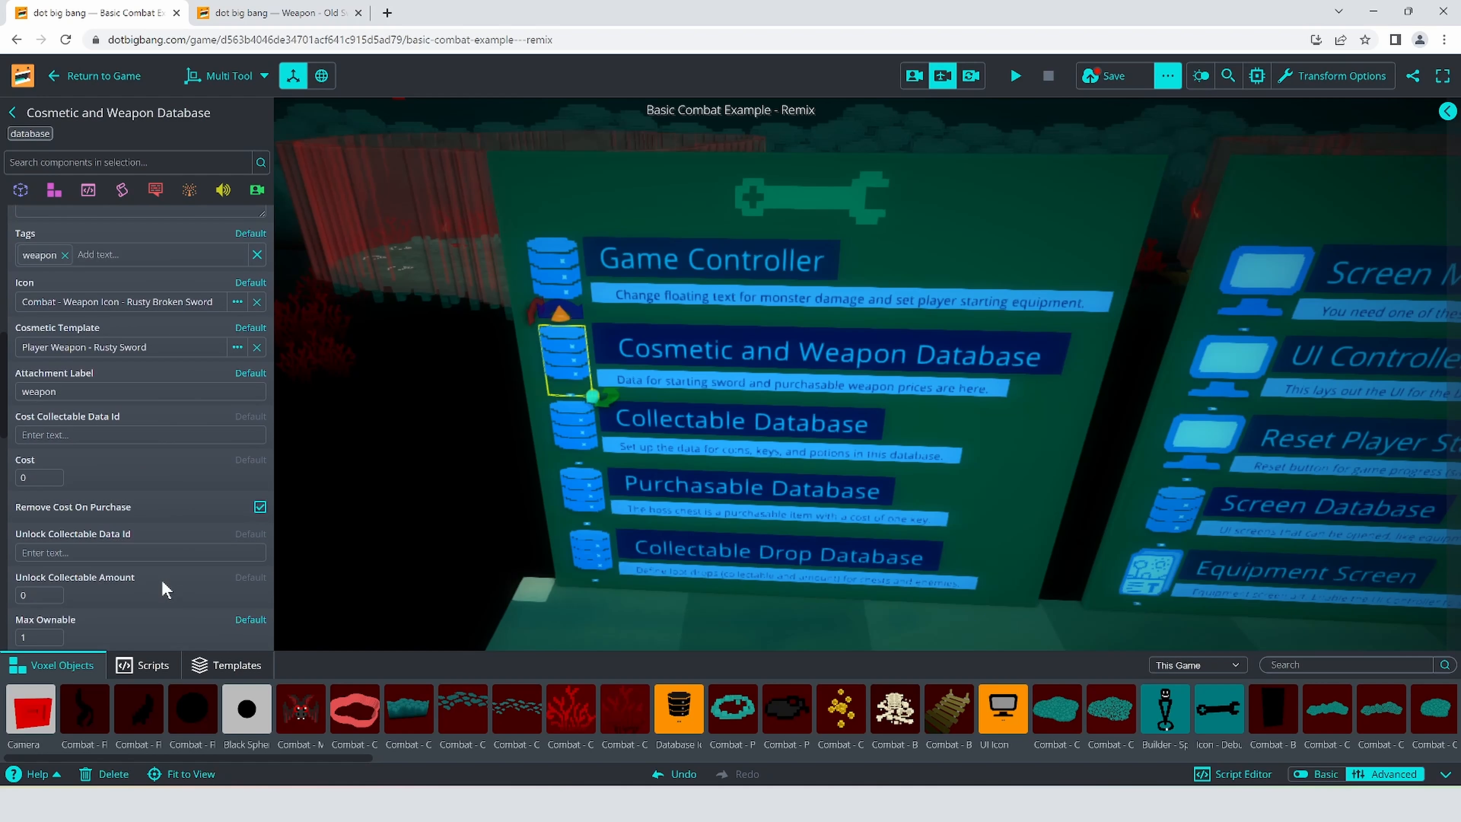
{"action": "scroll", "coordinate": [117, 542], "scroll_direction": "up", "scroll_amount": 6}
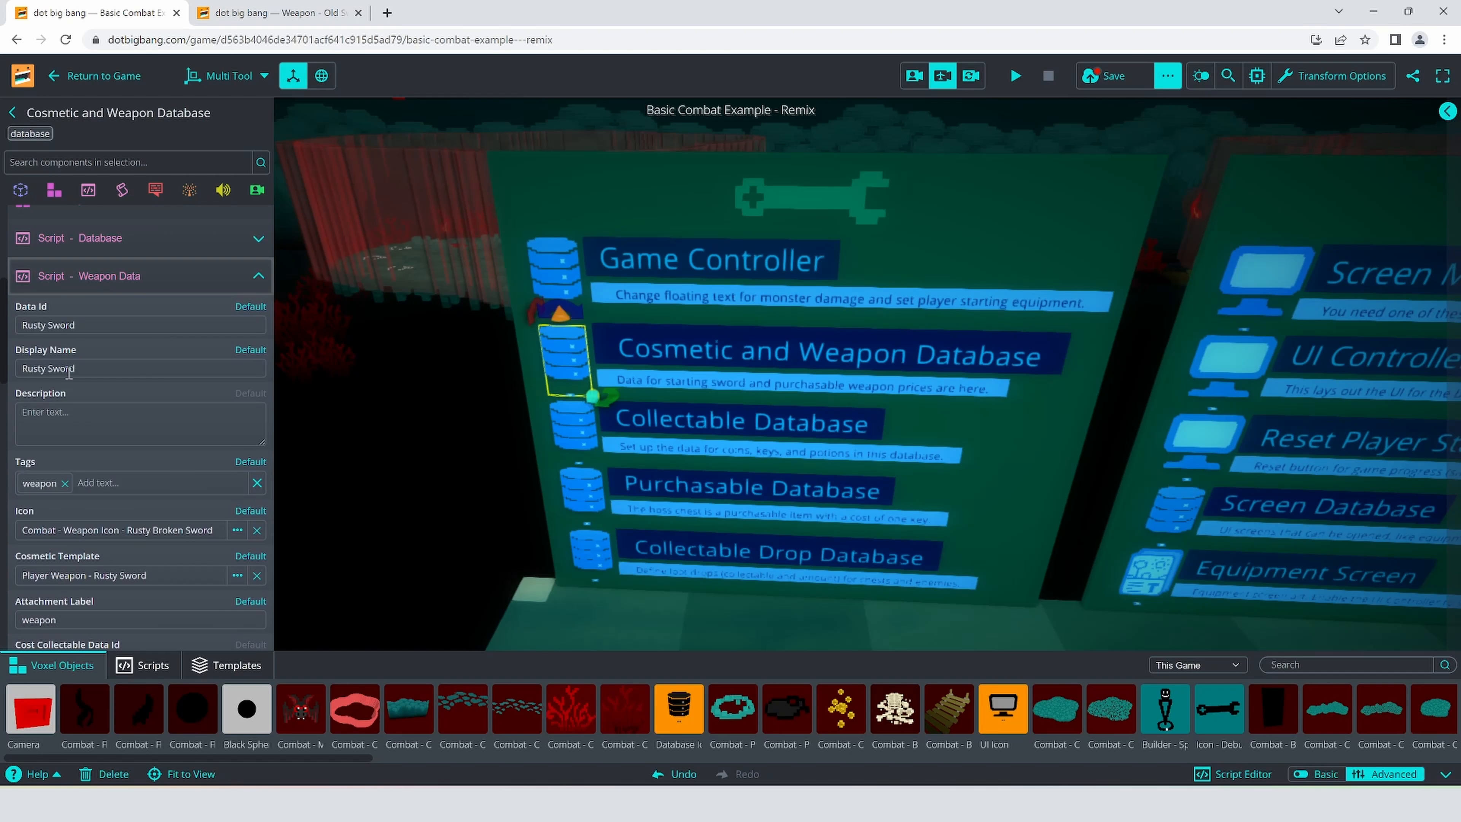
{"action": "left_click", "coordinate": [68, 277]}
{"action": "left_click", "coordinate": [87, 352]}
{"action": "scroll", "coordinate": [106, 500], "scroll_direction": "down", "scroll_amount": 6}
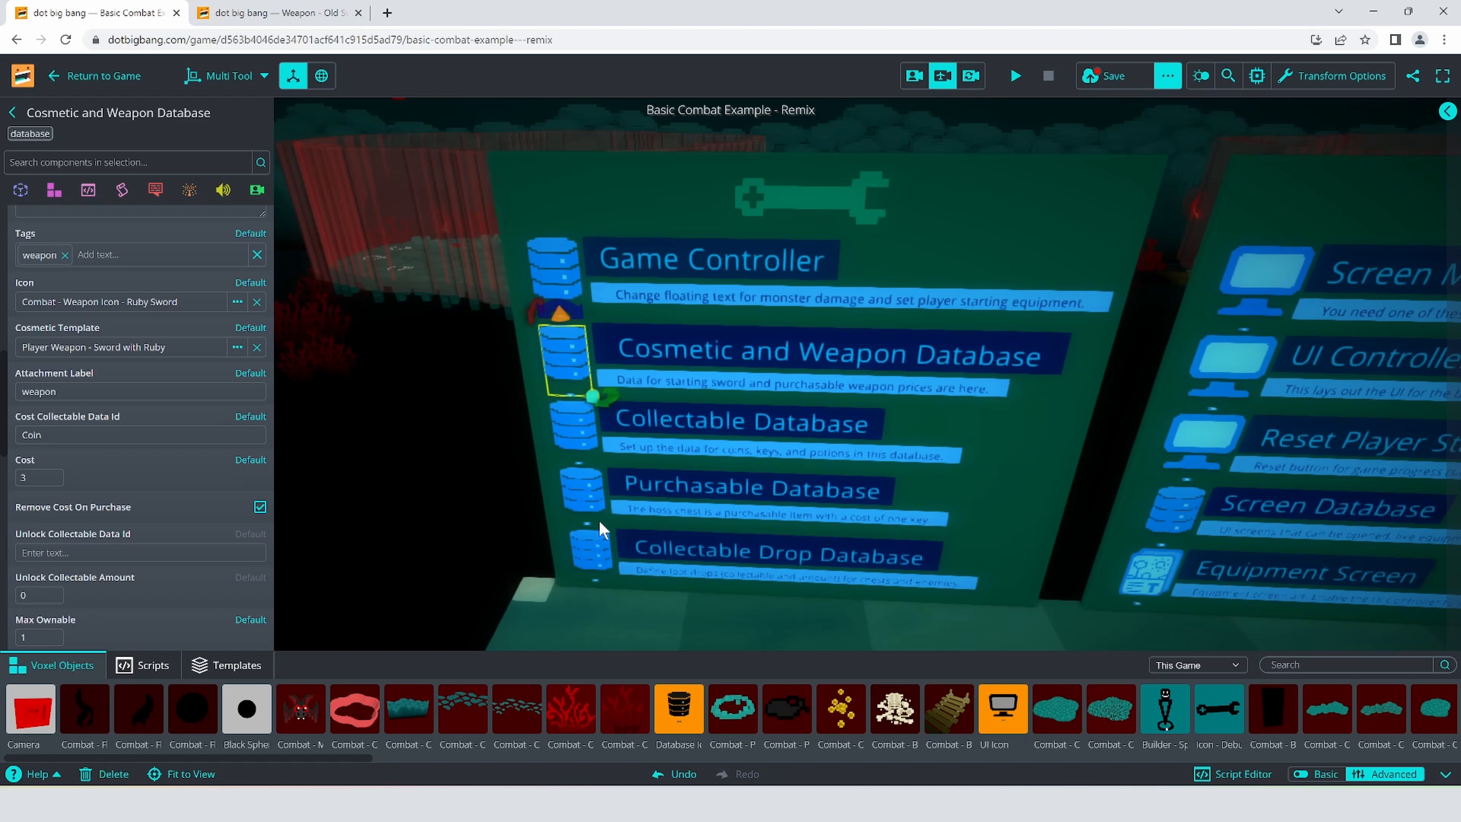
- Check the Data Id of the coin entry in the Collectable Database
{"action": "left_click", "coordinate": [591, 422]}
{"action": "left_click", "coordinate": [141, 481]}
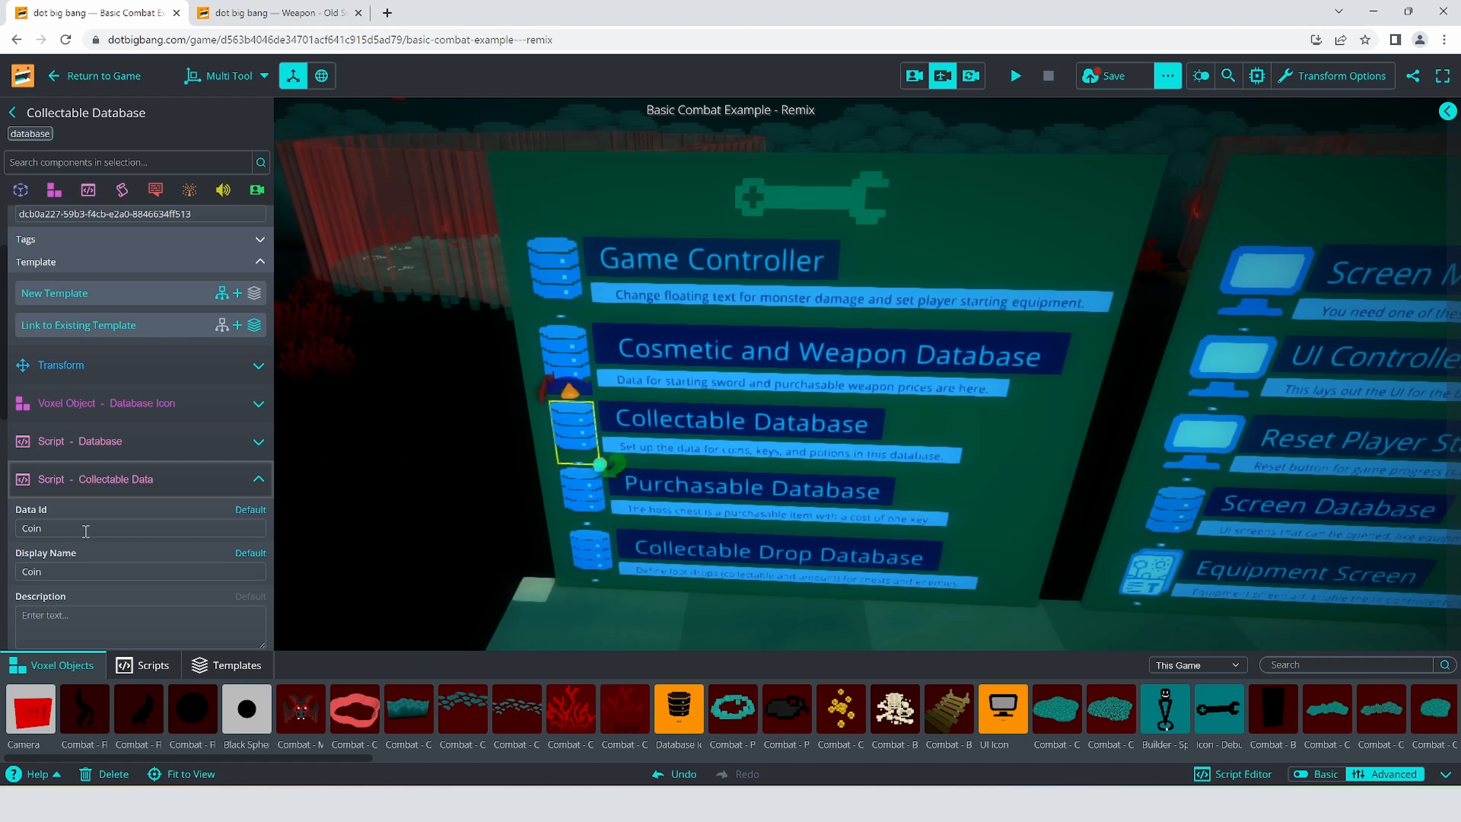
{"action": "left_click", "coordinate": [235, 489]}
- Return to the Cosmetic and Weapon Database and go through its weapon data entries, reading the Sword With Ruby purchase settings
{"action": "left_click", "coordinate": [566, 356]}
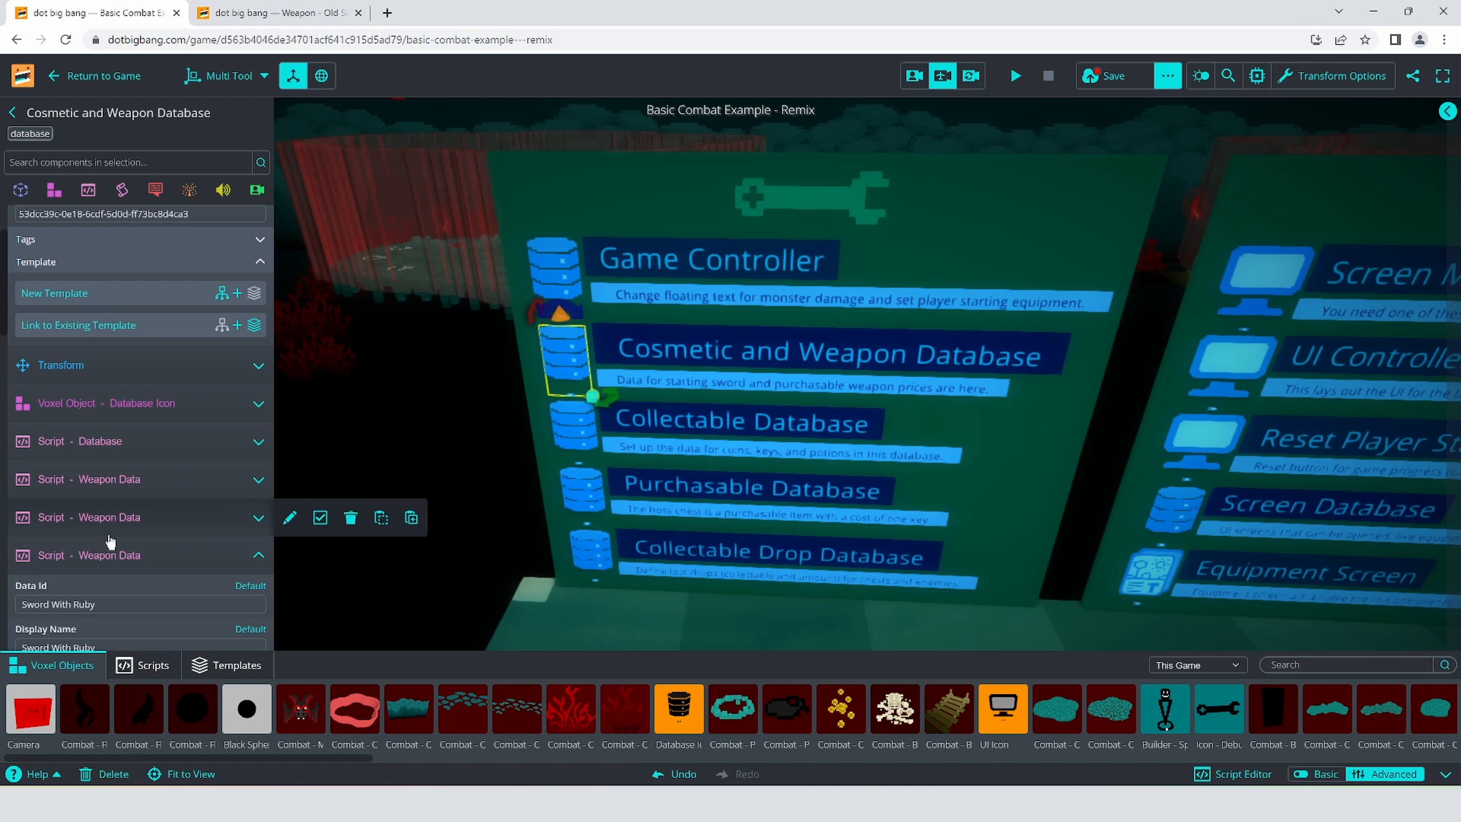
{"action": "scroll", "coordinate": [111, 536], "scroll_direction": "down", "scroll_amount": 2}
{"action": "scroll", "coordinate": [141, 556], "scroll_direction": "down", "scroll_amount": 5}
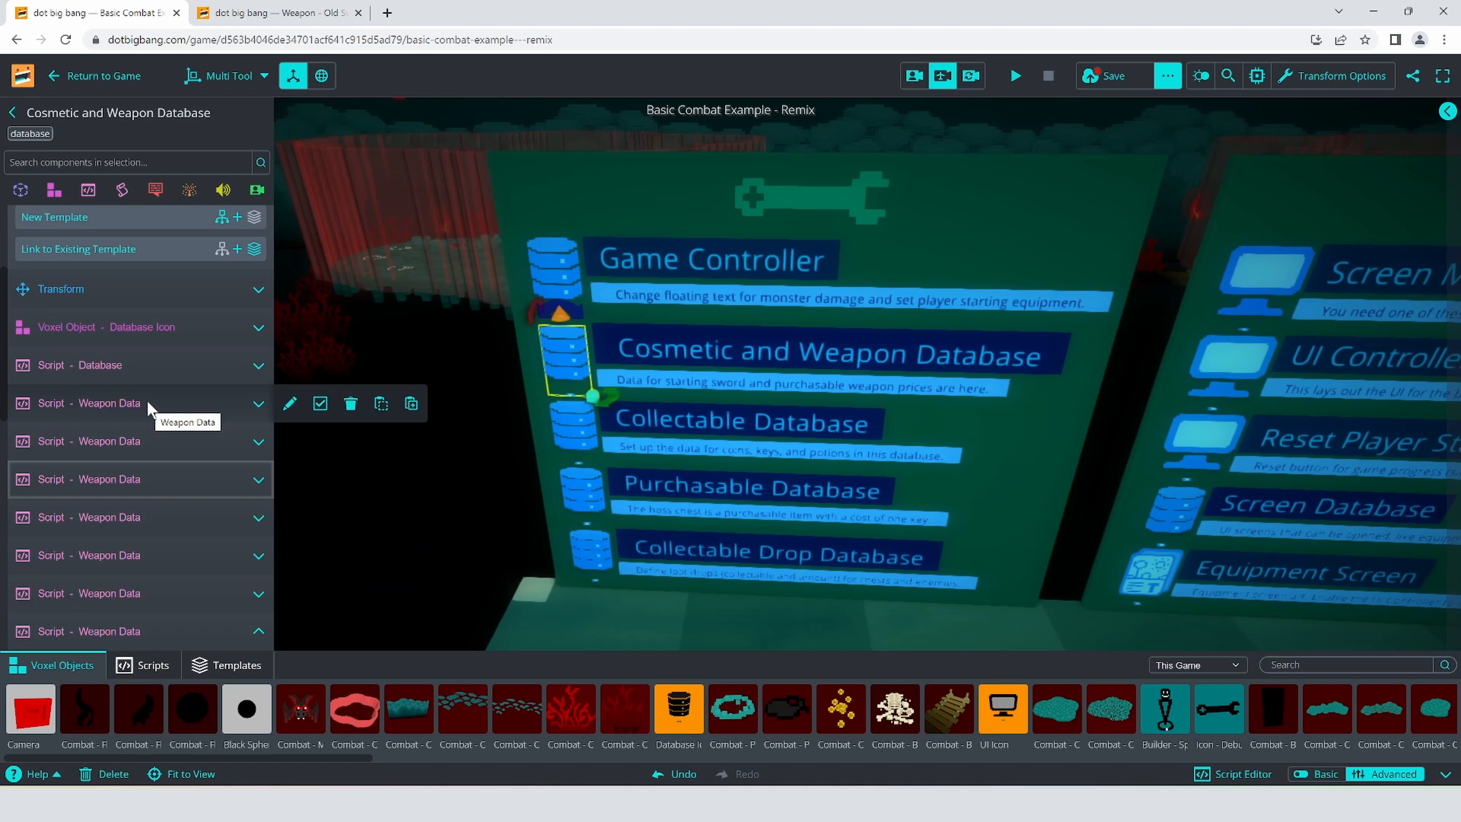
{"action": "left_click", "coordinate": [148, 404]}
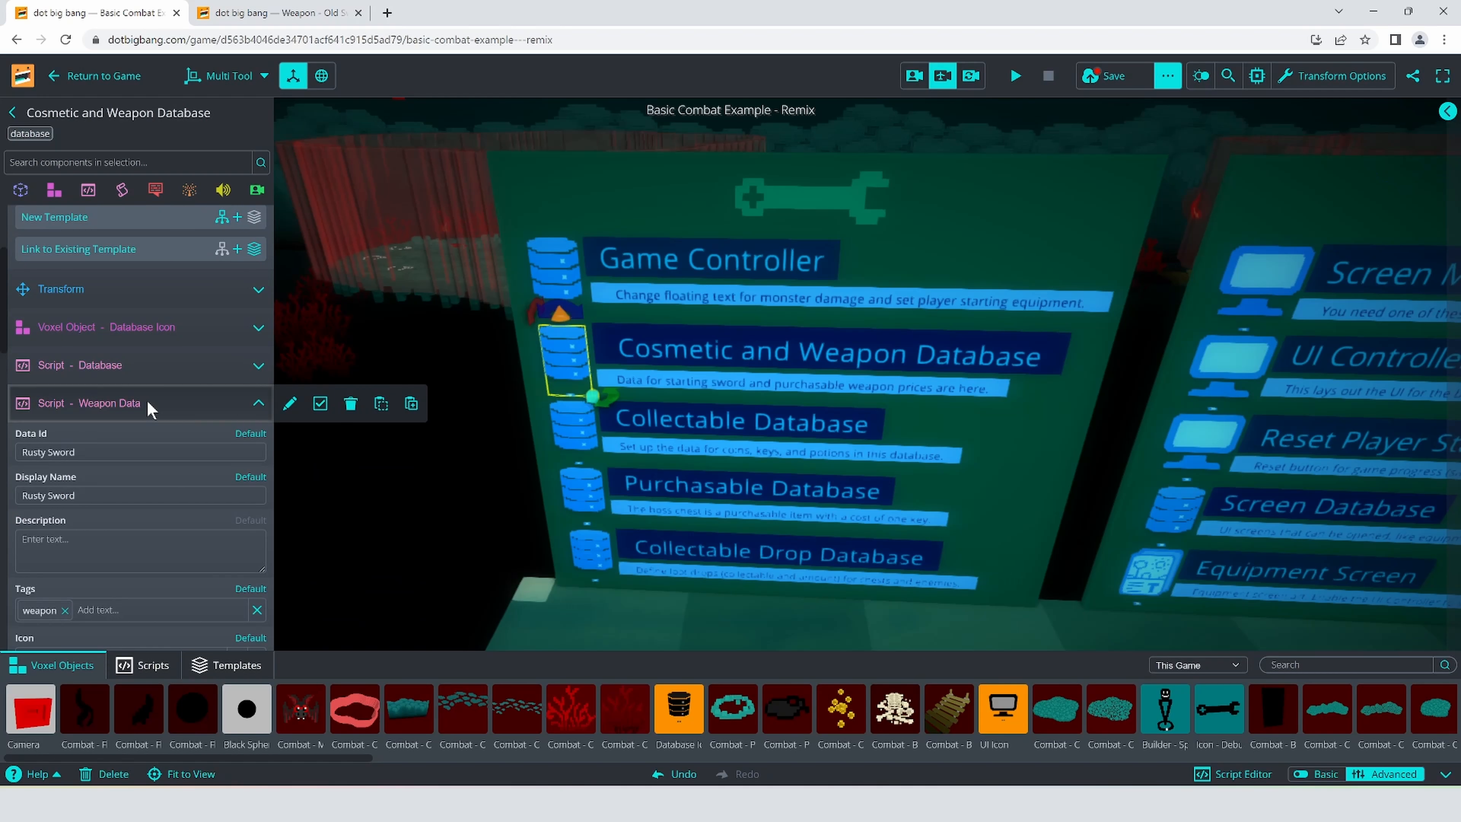
{"action": "left_click", "coordinate": [148, 404]}
{"action": "left_click", "coordinate": [148, 453]}
{"action": "left_click", "coordinate": [148, 453]}
{"action": "left_click", "coordinate": [151, 484]}
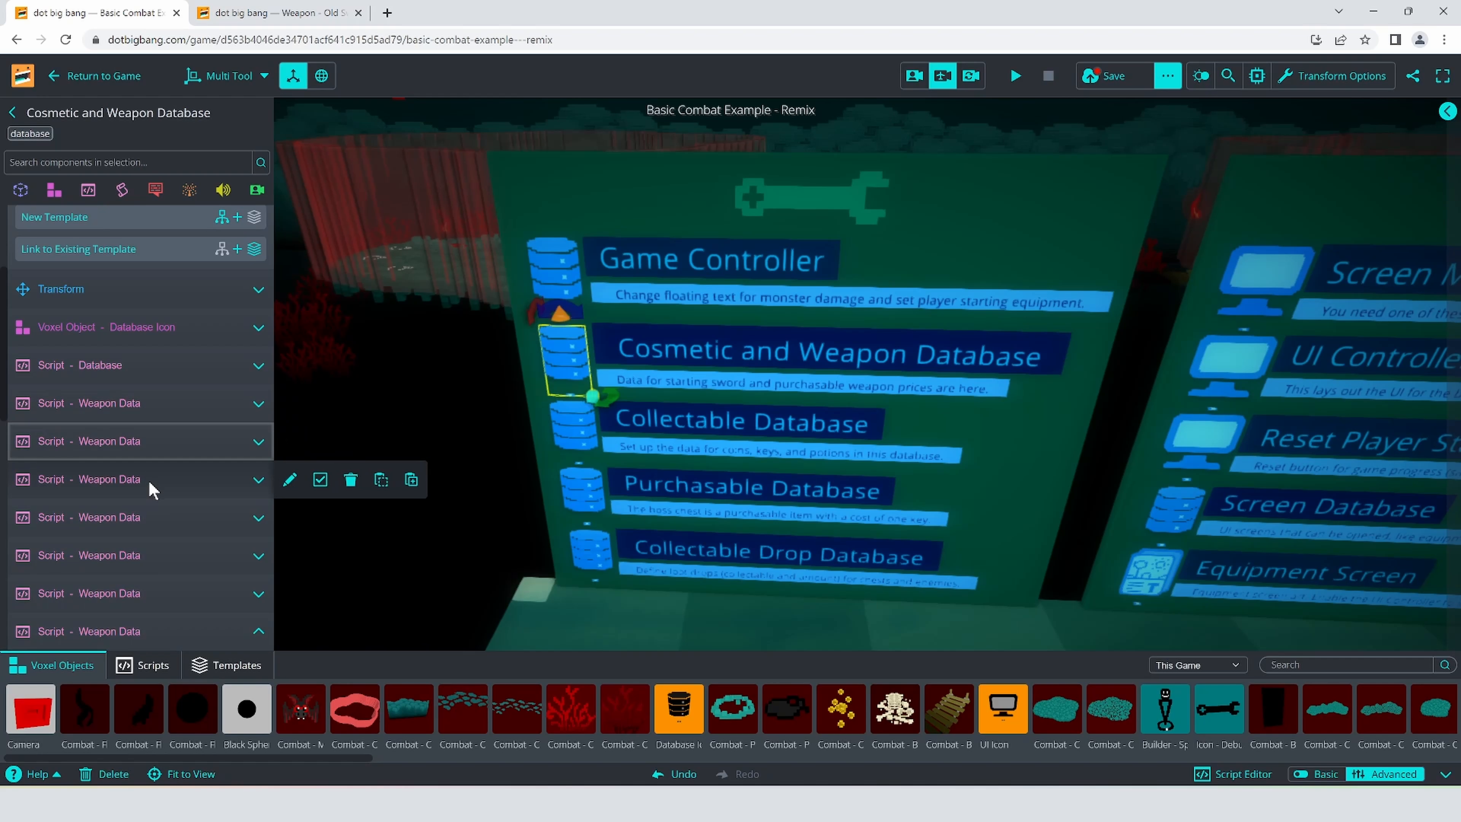
{"action": "left_click", "coordinate": [151, 484]}
{"action": "left_click", "coordinate": [151, 484]}
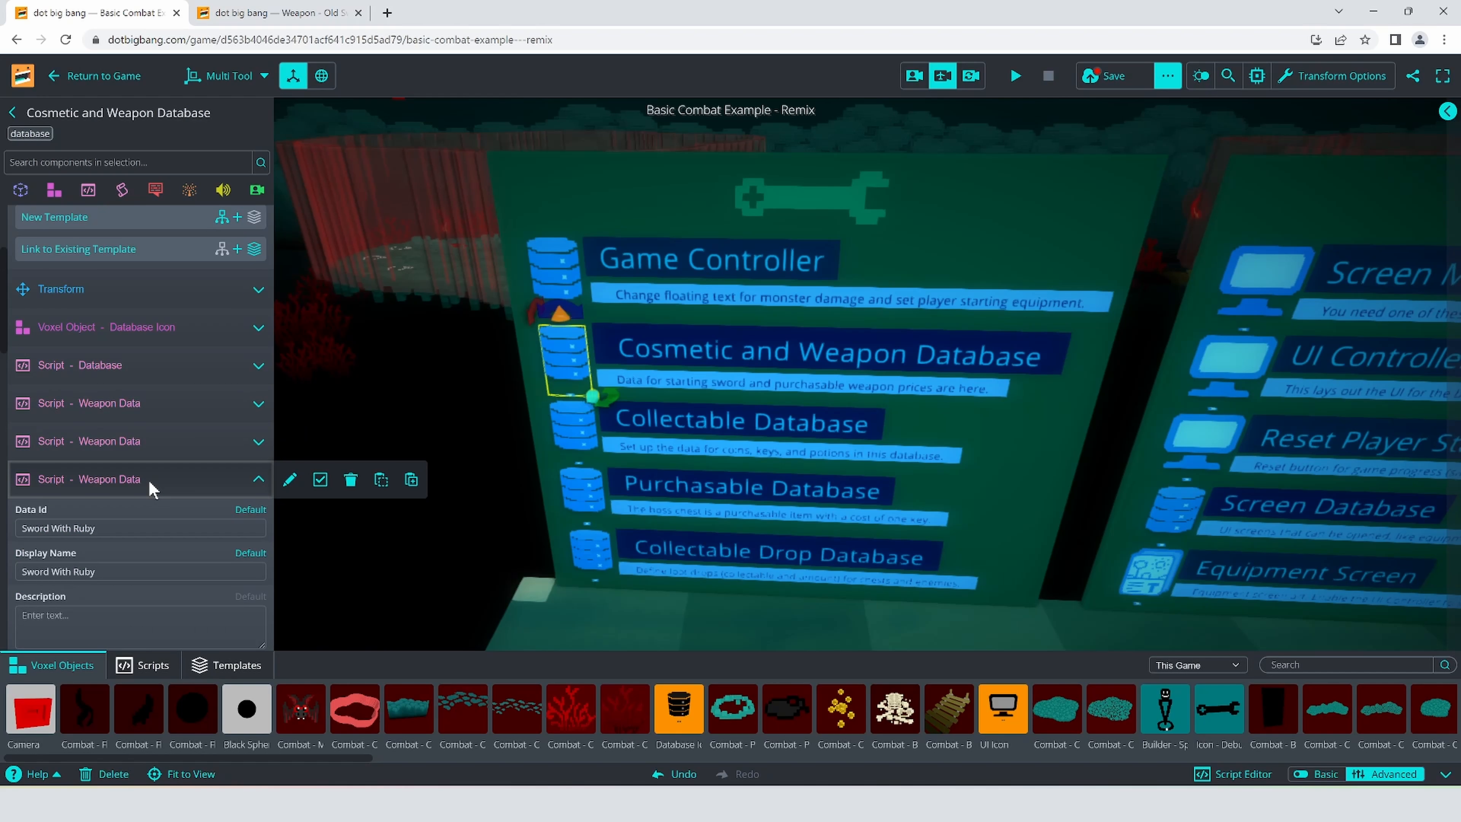
{"action": "scroll", "coordinate": [151, 488], "scroll_direction": "down", "scroll_amount": 5}
{"action": "scroll", "coordinate": [149, 486], "scroll_direction": "up", "scroll_amount": 5}
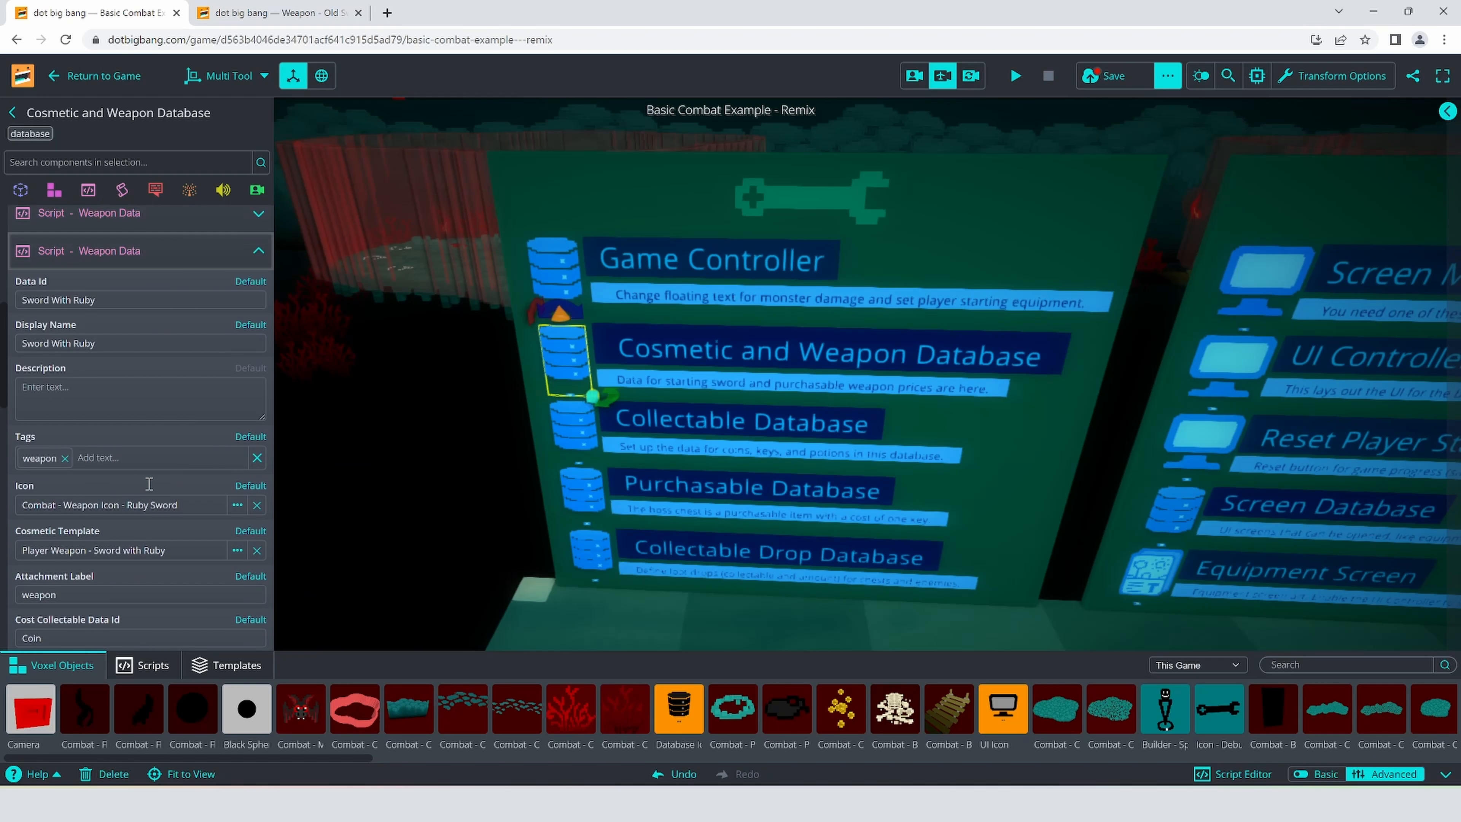
- Set the Cost of the Old Sword A weapon data to 2 and its Cost Collectable Data Id to Coin
{"action": "left_click", "coordinate": [124, 327]}
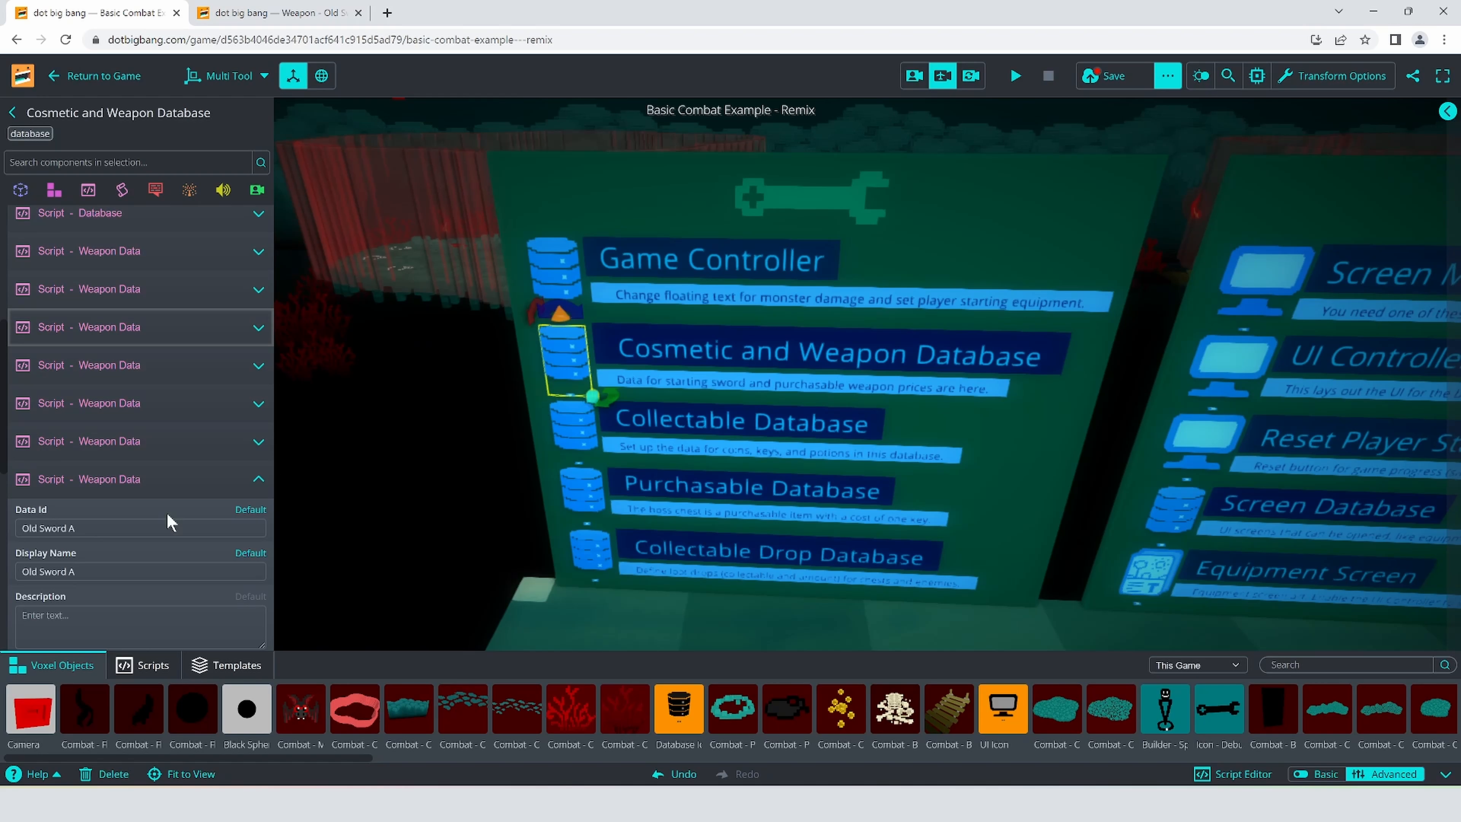
{"action": "scroll", "coordinate": [159, 548], "scroll_direction": "down", "scroll_amount": 4}
{"action": "scroll", "coordinate": [154, 541], "scroll_direction": "down", "scroll_amount": 3}
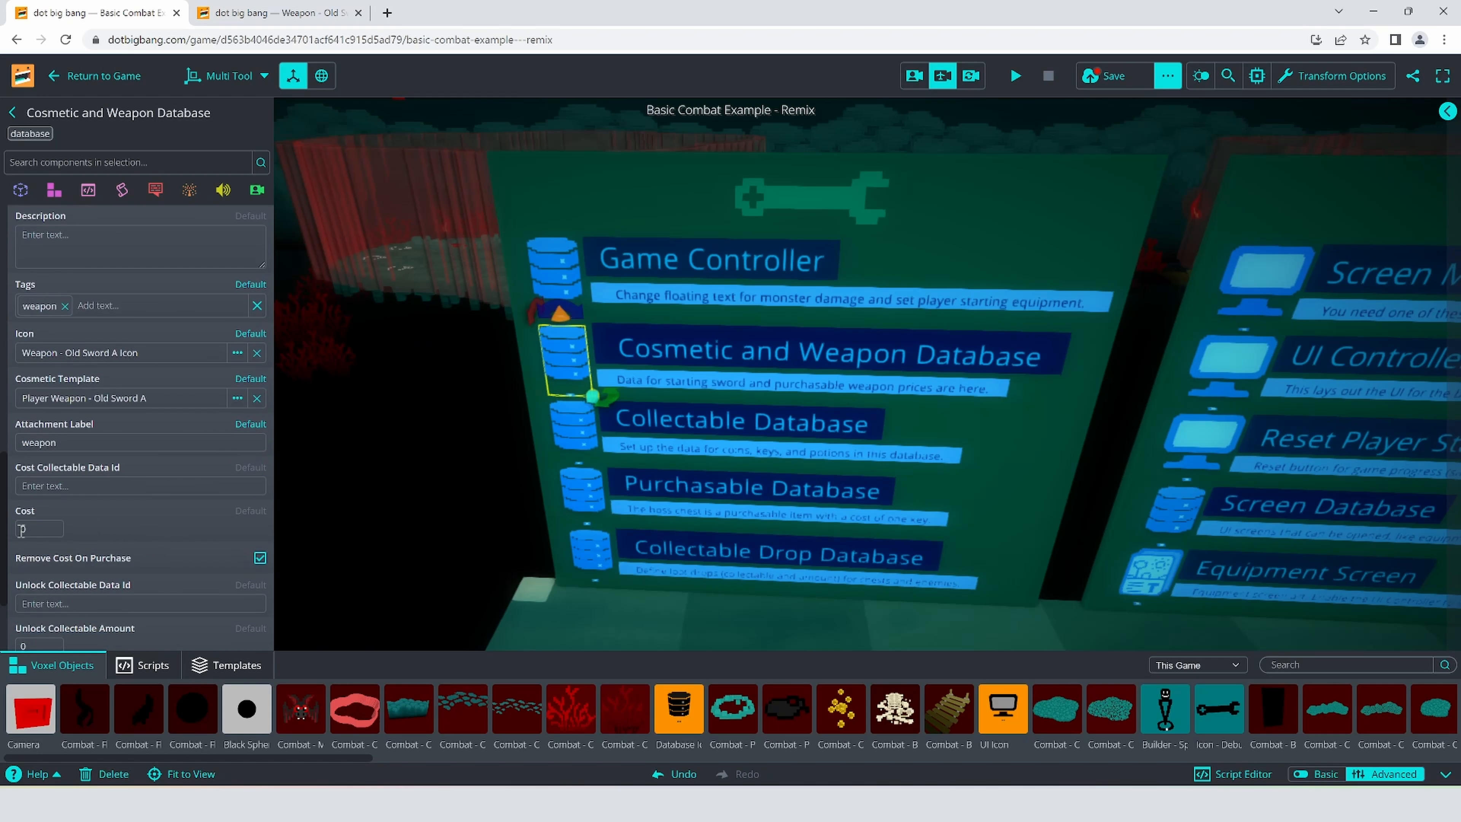
{"action": "left_click", "coordinate": [24, 527]}
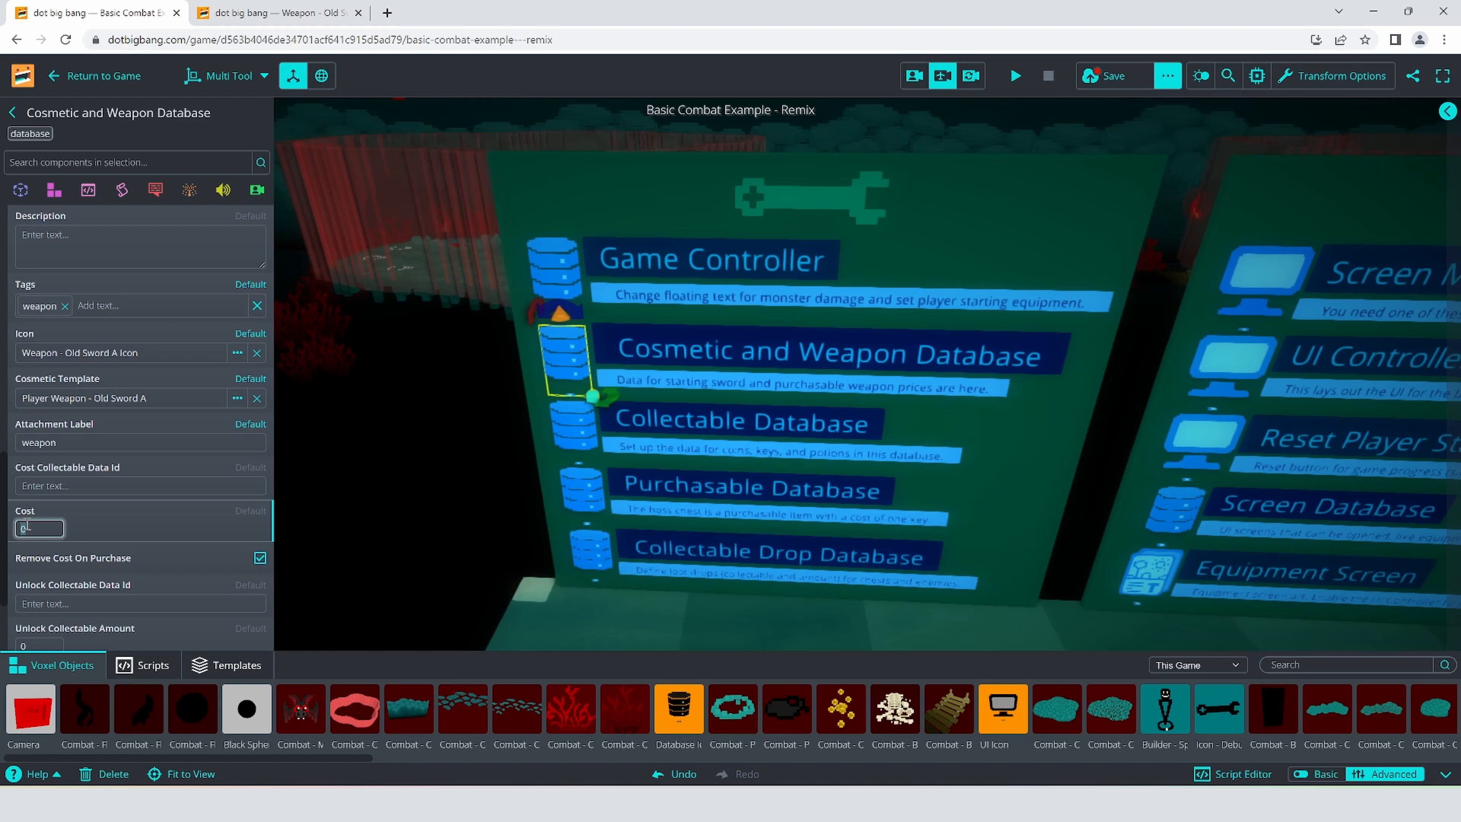
{"action": "left_click", "coordinate": [66, 488]}
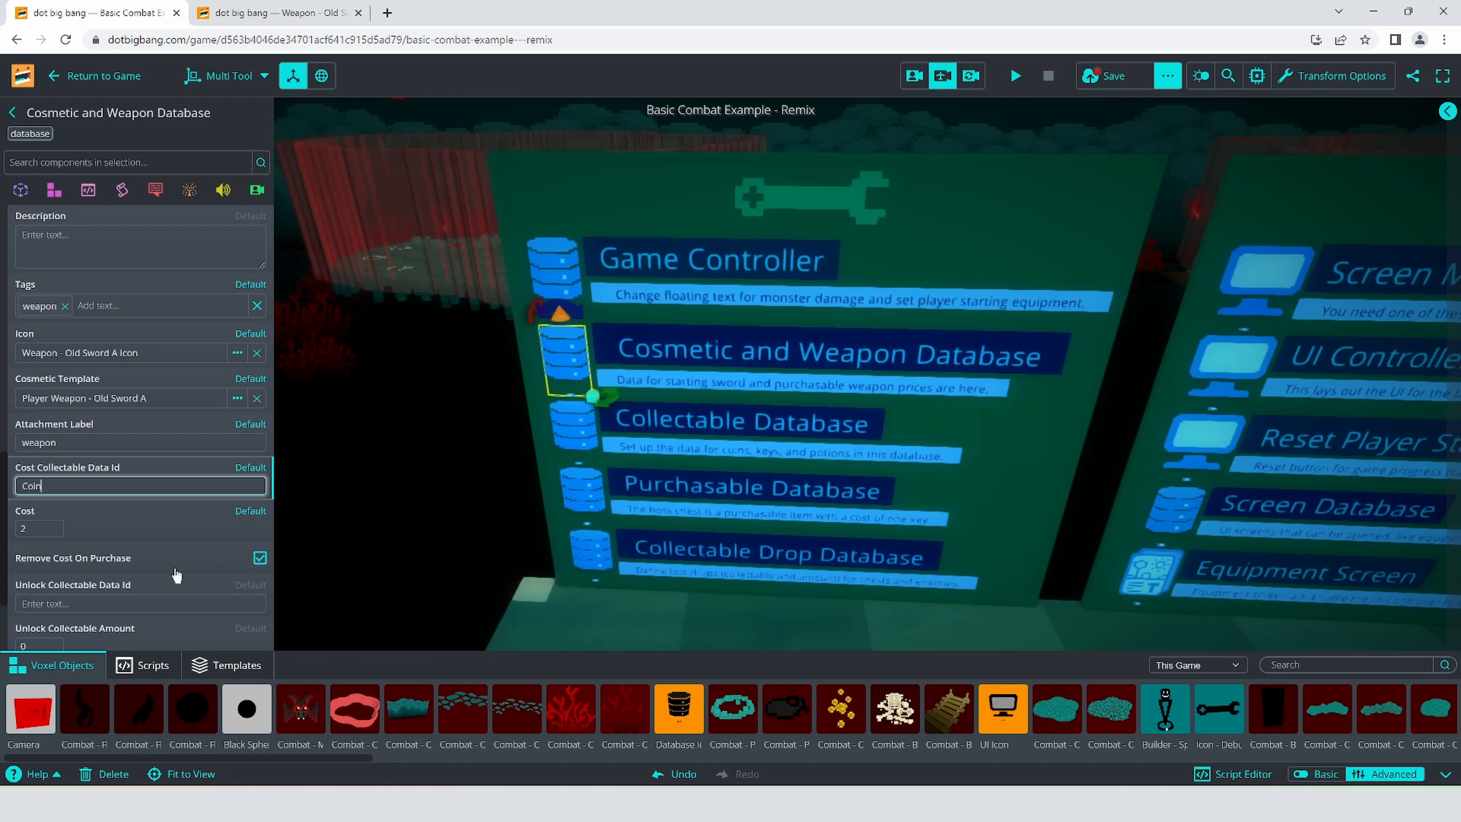
- Move the duplicated ruby sword stand forward on the store floor, clear of the stands behind it
{"action": "scroll", "coordinate": [170, 587], "scroll_direction": "down", "scroll_amount": 1}
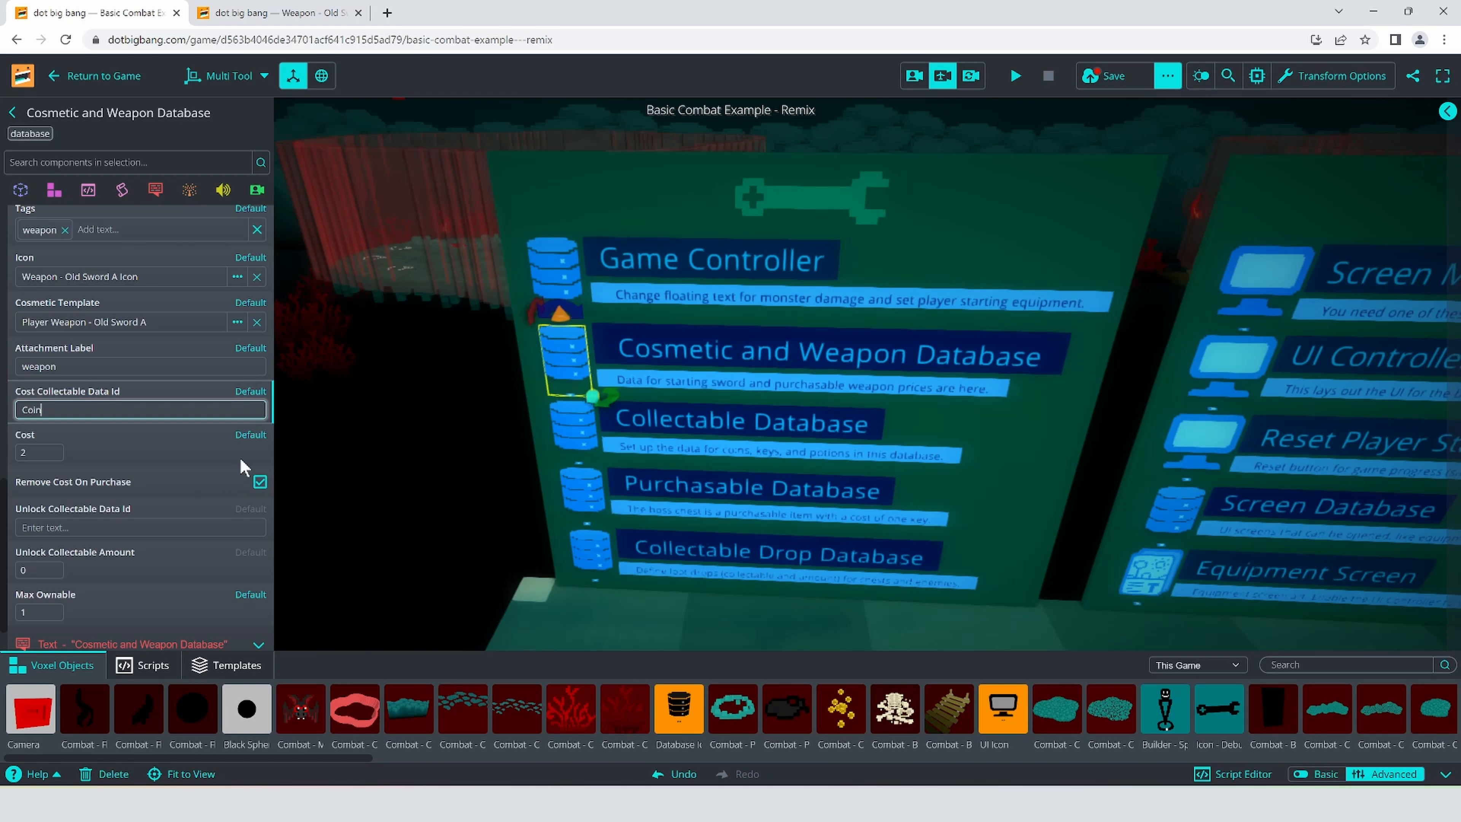
{"action": "right_click_drag", "start_coordinate": [438, 564], "coordinate": [412, 592]}
{"action": "key", "text": "w"}
{"action": "key", "text": "s"}
{"action": "key", "text": "w"}
{"action": "key", "text": "a"}
{"action": "key", "text": "w"}
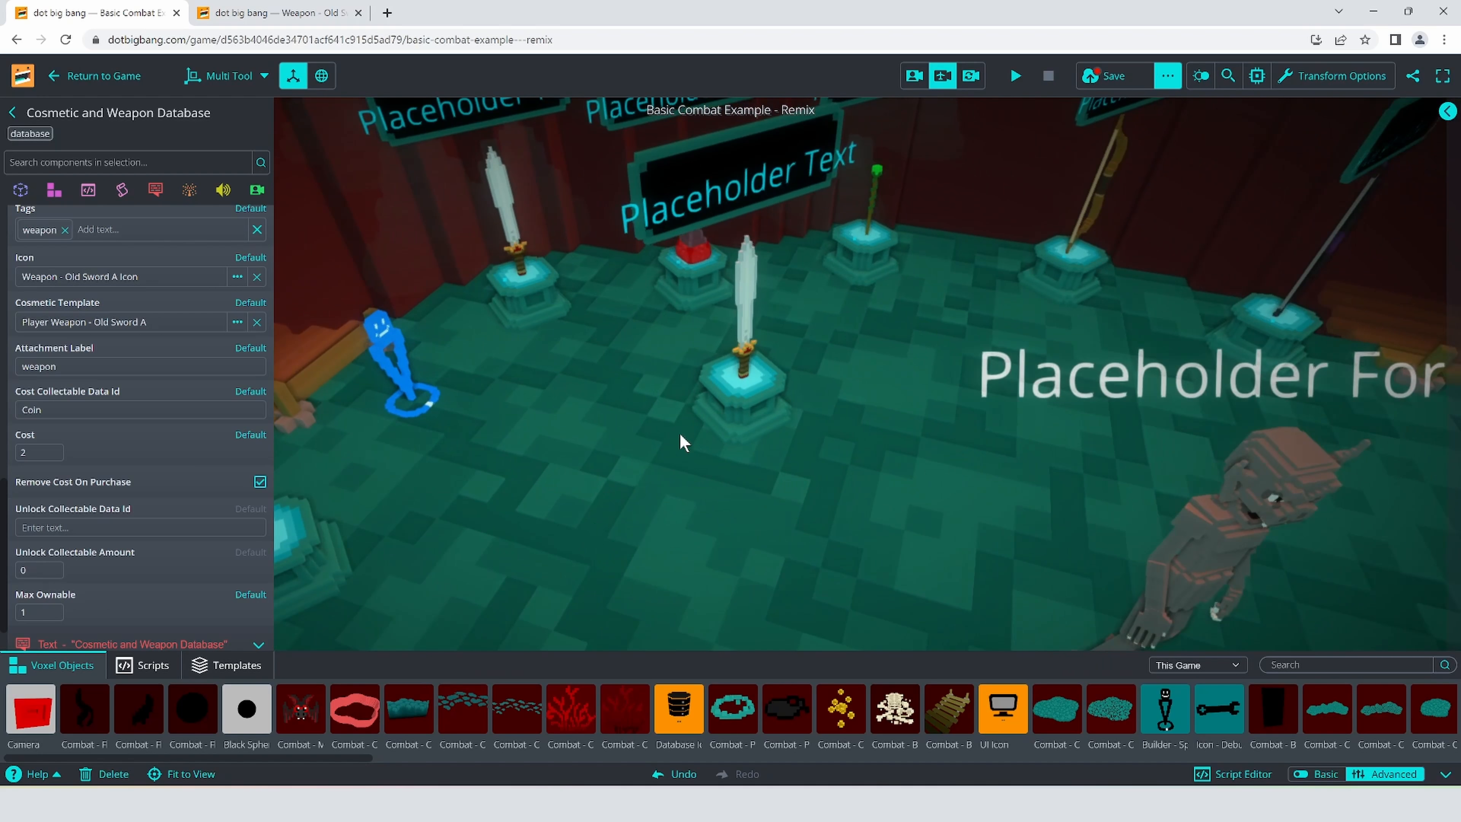
{"action": "left_click", "coordinate": [743, 357]}
{"action": "left_click", "coordinate": [741, 412], "text": "shift"}
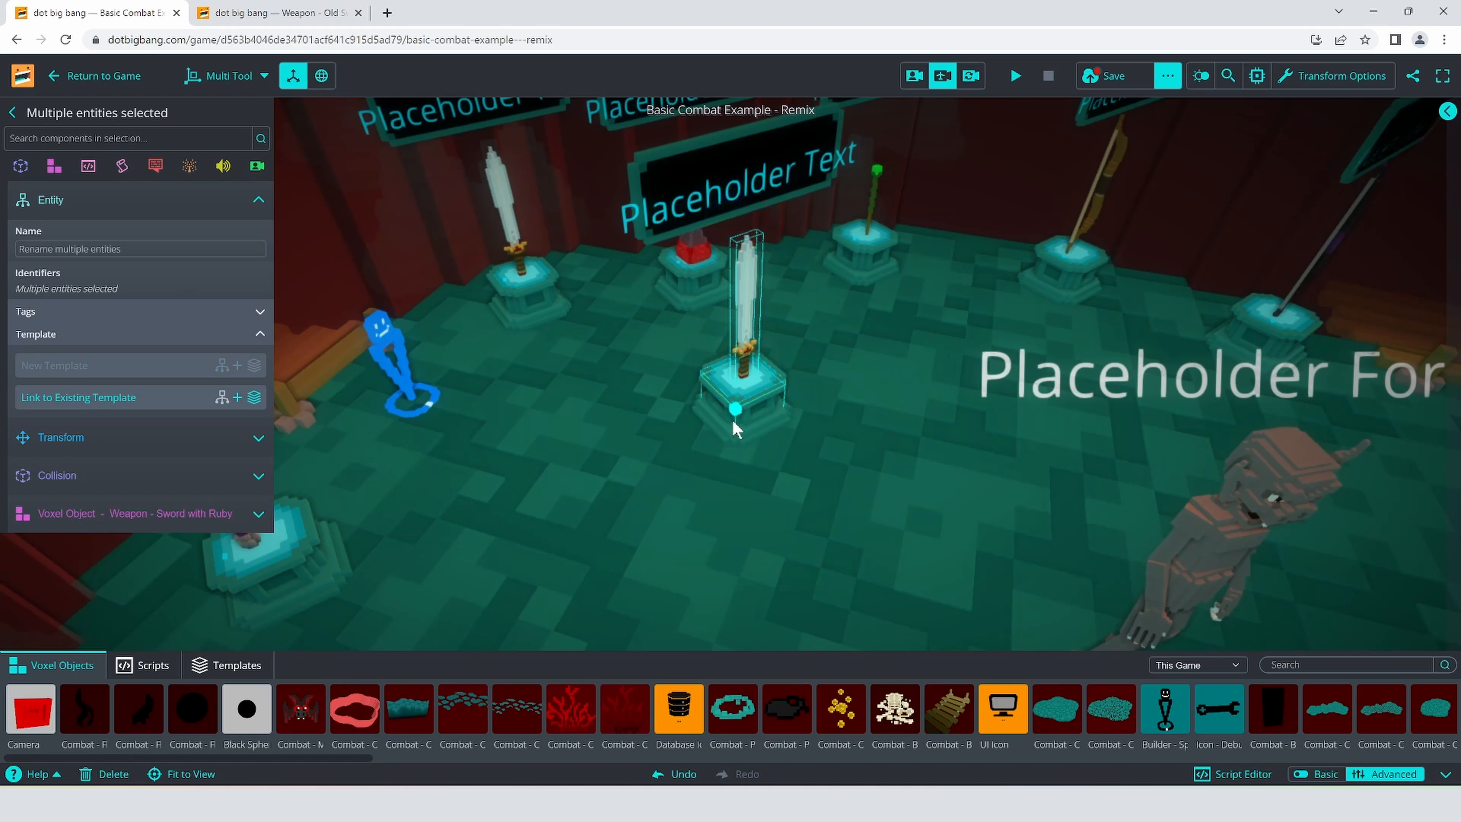
{"action": "left_click_drag", "start_coordinate": [740, 420], "coordinate": [735, 531]}
{"action": "left_click_drag", "start_coordinate": [747, 346], "coordinate": [746, 291]}
- Replace the duplicated stand's sword model with the Weapon - Old Sword A voxel object
{"action": "left_click", "coordinate": [741, 383]}
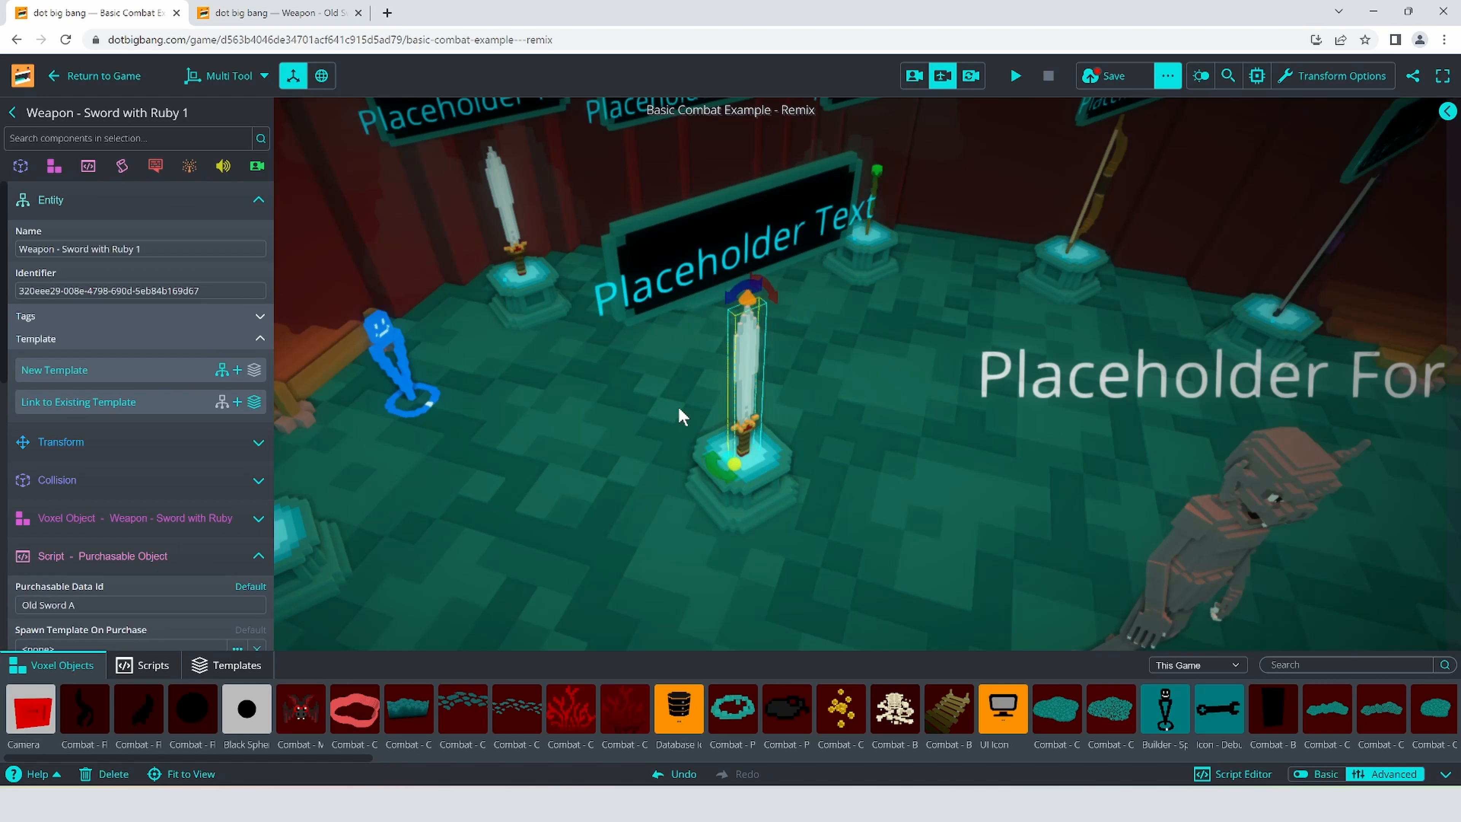
{"action": "left_click", "coordinate": [148, 520]}
{"action": "scroll", "coordinate": [148, 518], "scroll_direction": "down", "scroll_amount": 3}
{"action": "left_click", "coordinate": [127, 416]}
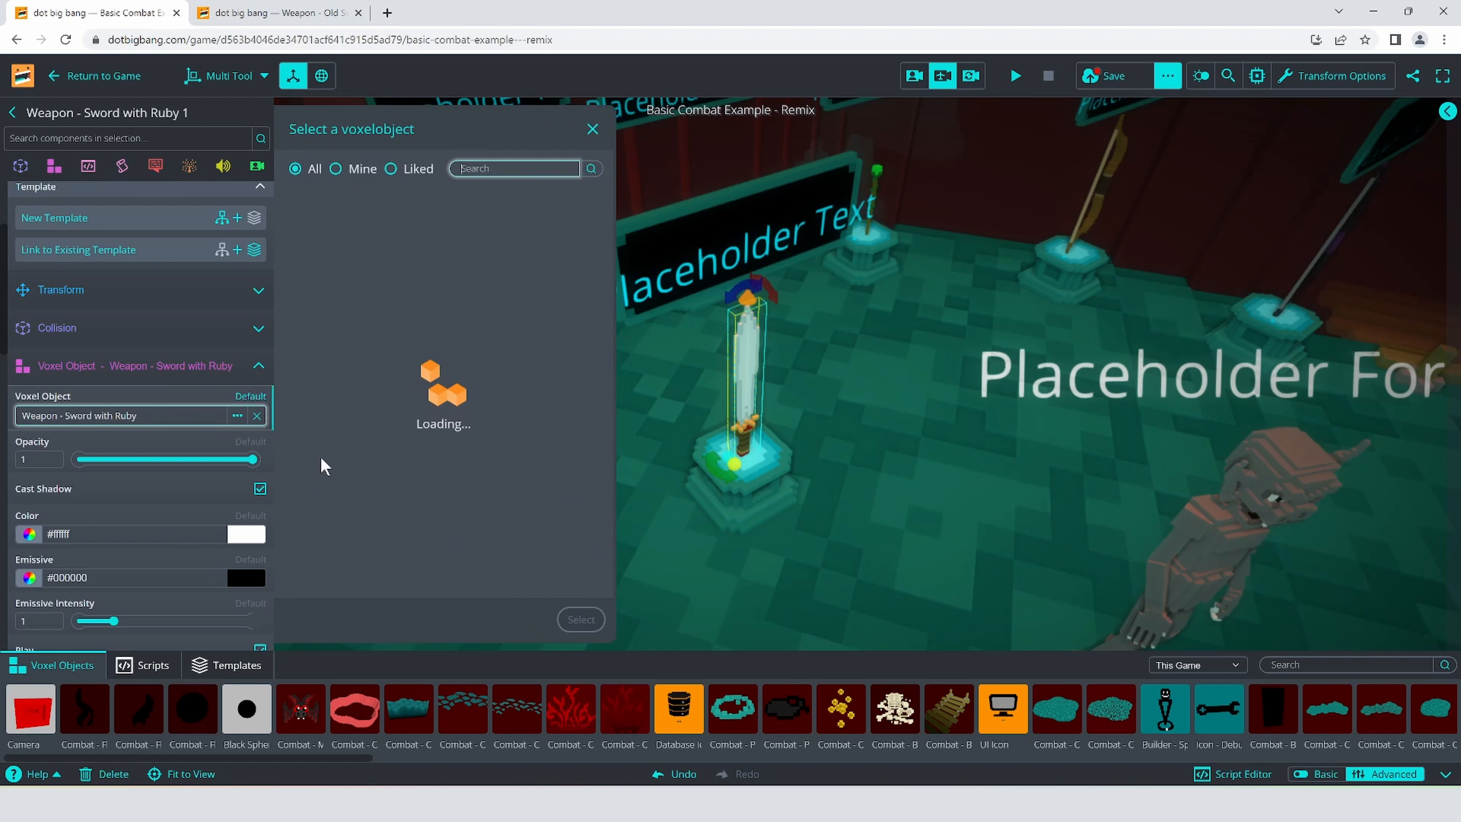
{"action": "type", "text": "sword"}
{"action": "scroll", "coordinate": [381, 384], "scroll_direction": "down", "scroll_amount": 3}
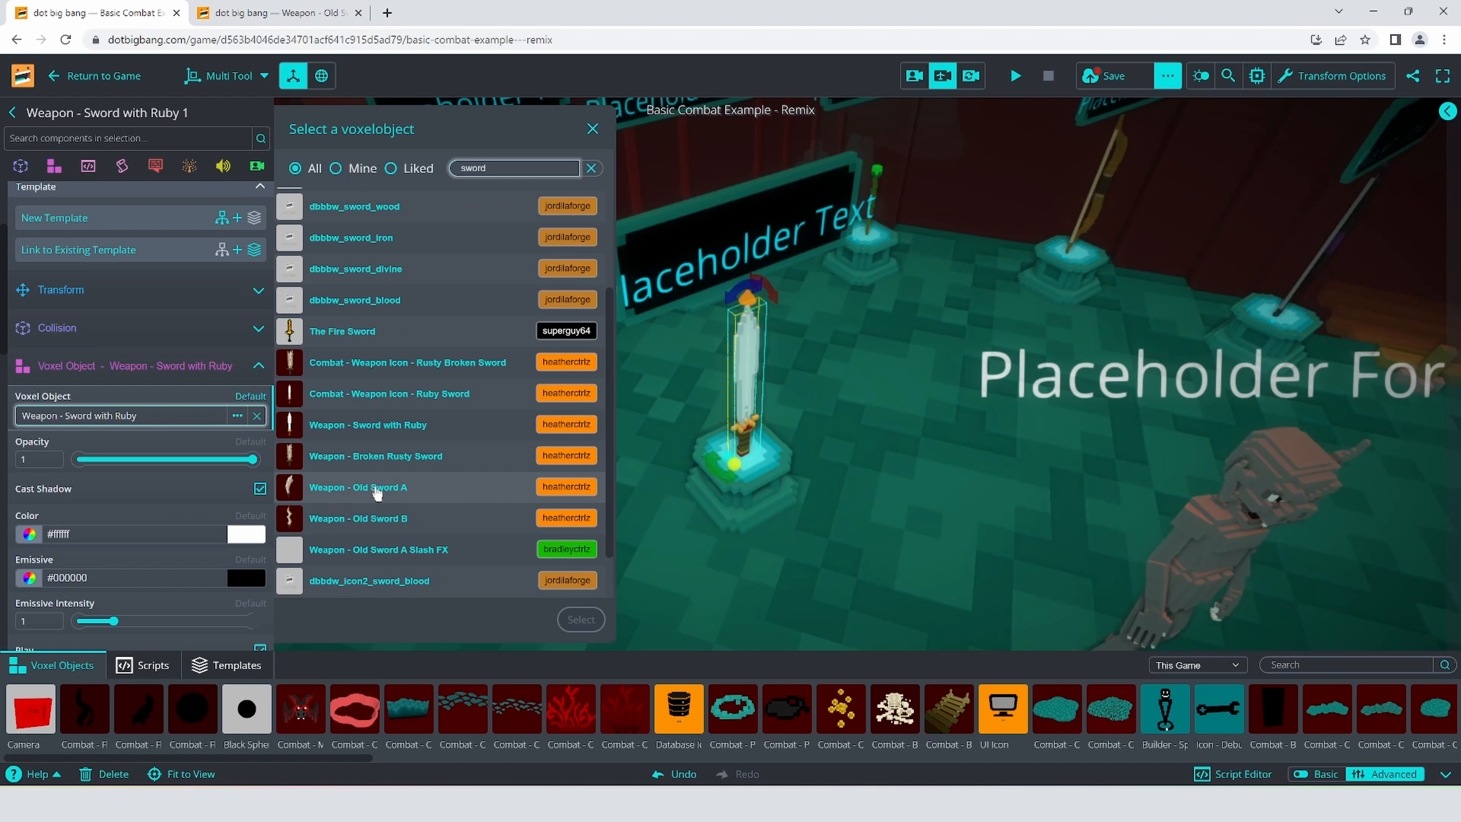
{"action": "left_click", "coordinate": [375, 489]}
{"action": "left_click", "coordinate": [583, 624]}
{"action": "scroll", "coordinate": [768, 503], "scroll_direction": "up", "scroll_amount": 5}
{"action": "scroll", "coordinate": [769, 503], "scroll_direction": "down", "scroll_amount": 8}
{"action": "mouse_move", "coordinate": [769, 503]}
{"action": "right_mouse_down"}
{"action": "mouse_move", "coordinate": [678, 500]}
{"action": "mouse_move", "coordinate": [747, 490]}
{"action": "right_mouse_up"}
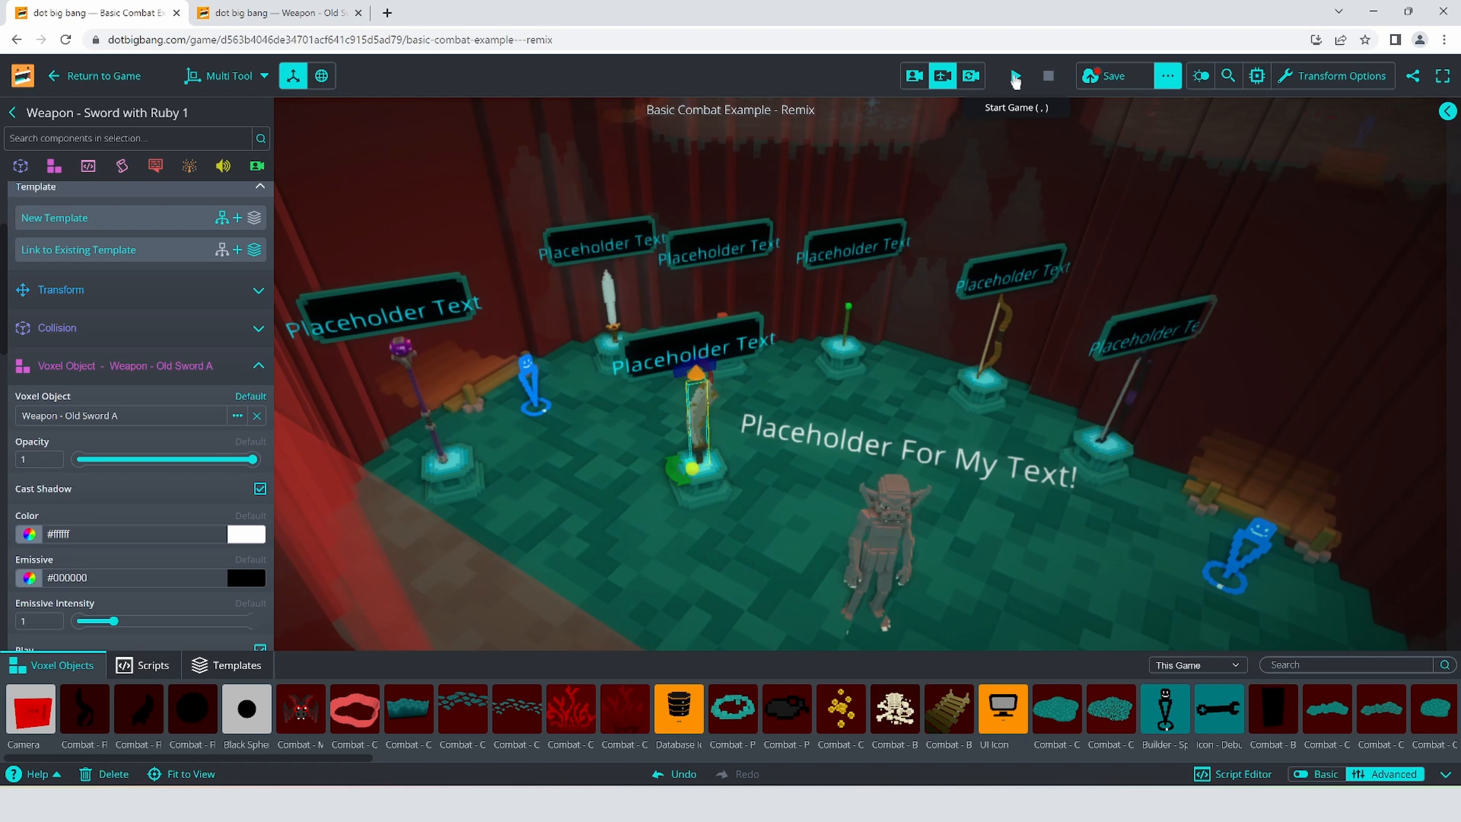
- Save the game, start it and buy the Old Sword A at its stand
{"action": "left_click", "coordinate": [1115, 79]}
{"action": "left_click", "coordinate": [1016, 79]}
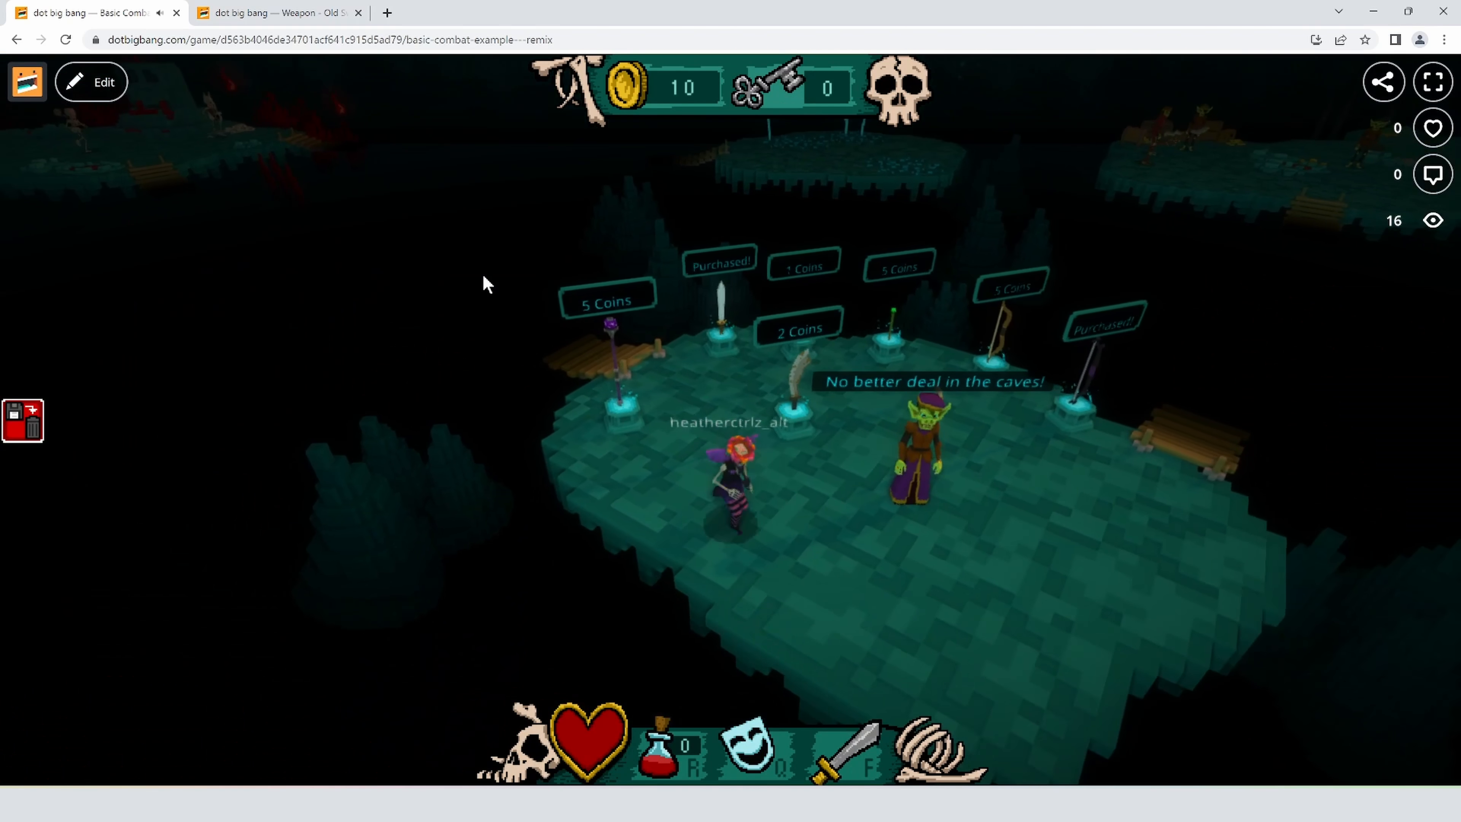
{"action": "key", "text": "e"}
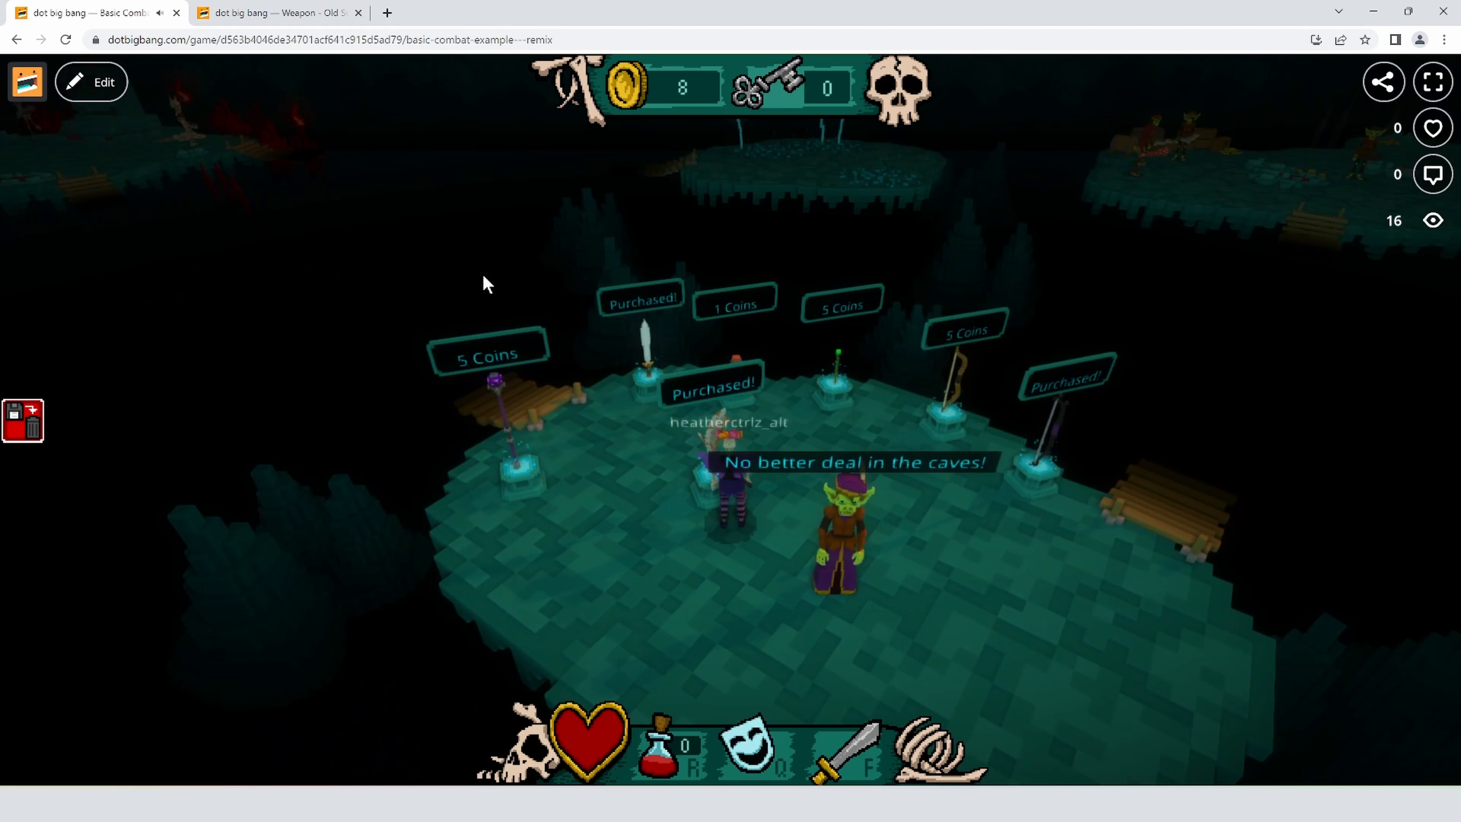
- Step back from the stand and check the Old Sword A icon in the weapon equipment screen
{"action": "key", "text": "a"}
{"action": "key", "text": "s"}
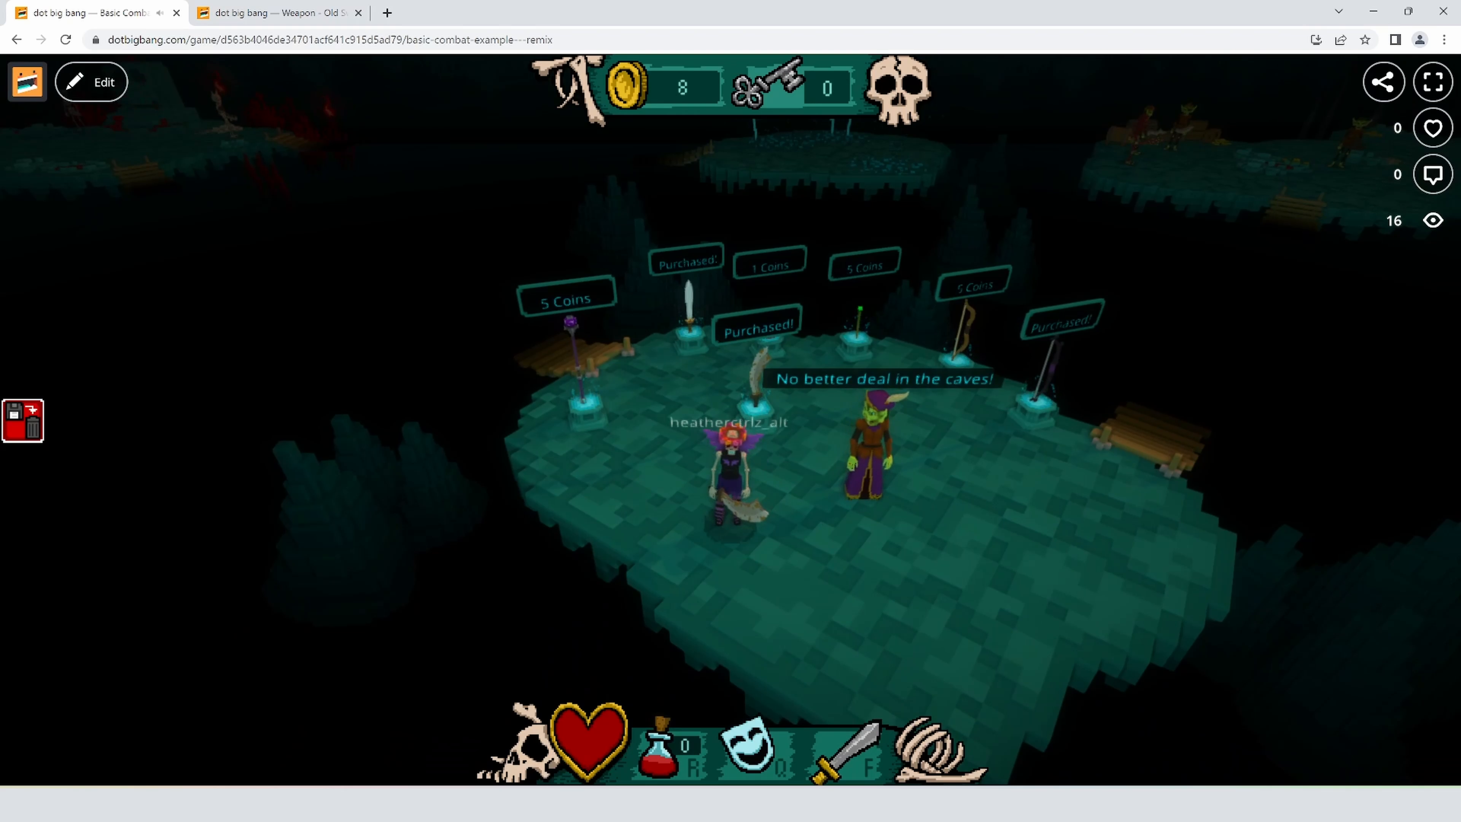
{"action": "left_click", "coordinate": [871, 777]}
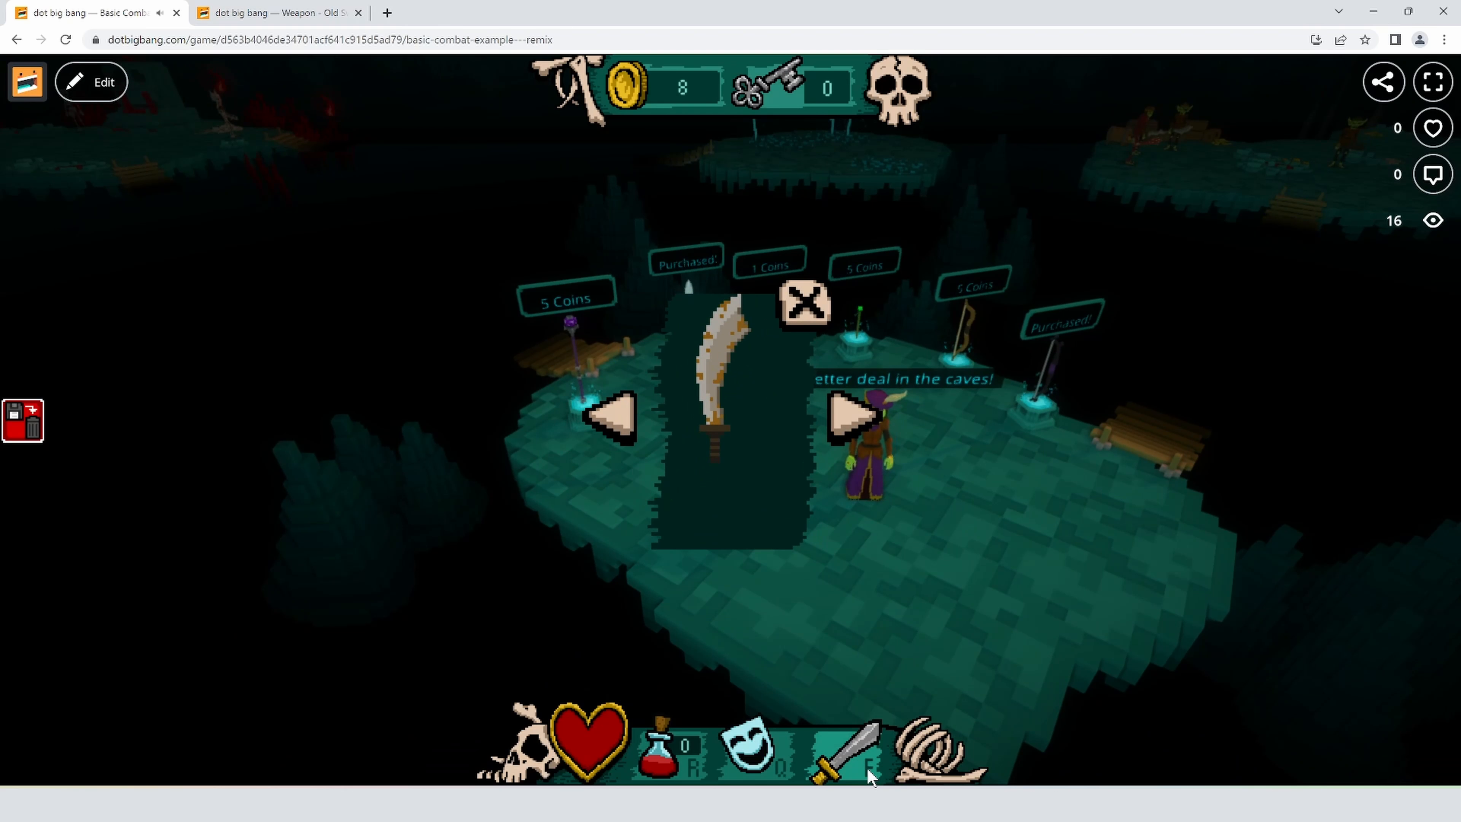
{"action": "left_click", "coordinate": [854, 413]}
- In the Weapon - Old Sword A Icon voxel object, select the whole sword and shift it slightly down and to the right
{"action": "left_click_drag", "start_coordinate": [410, 253], "coordinate": [930, 750]}
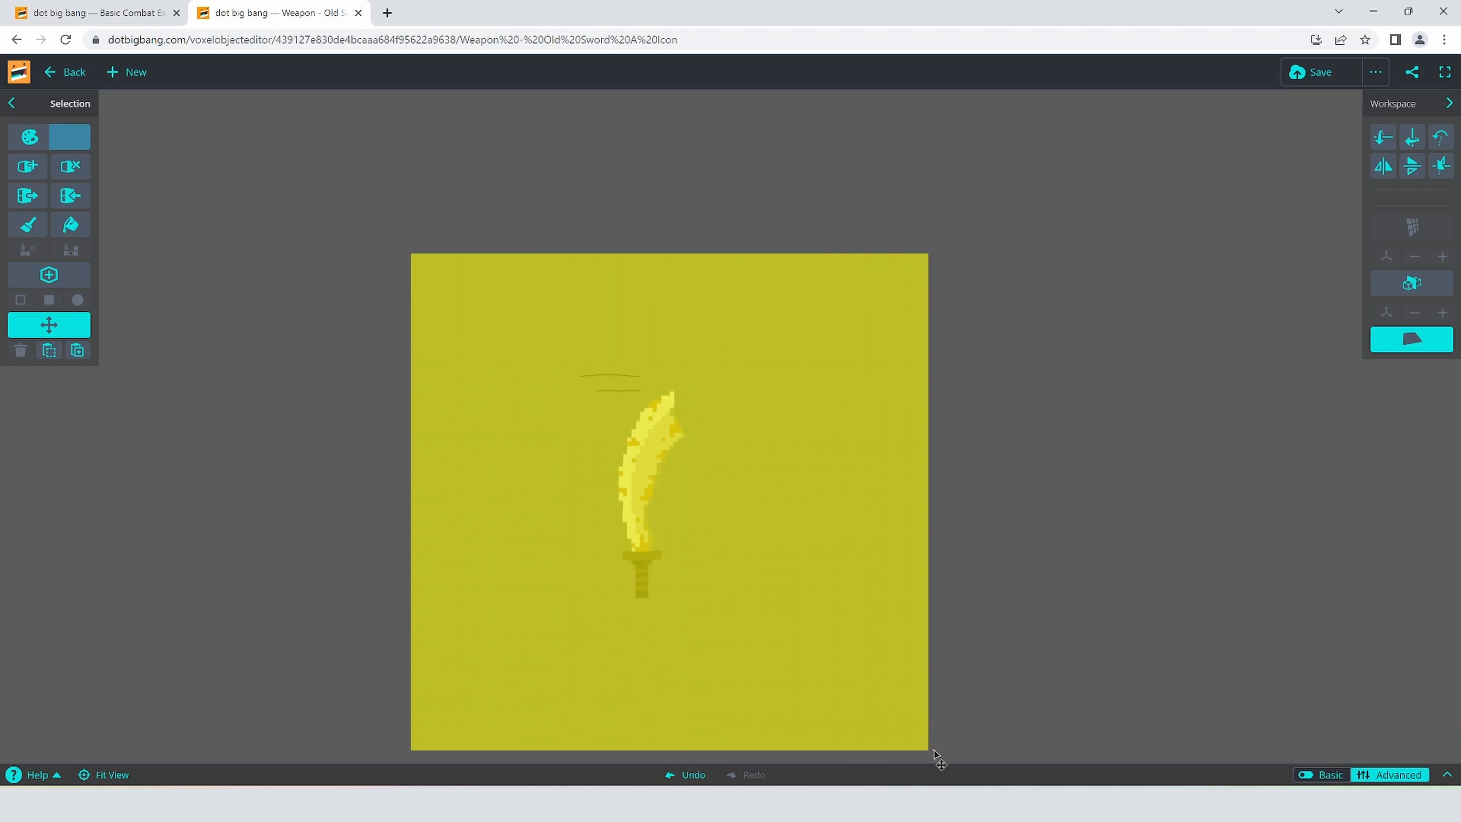
{"action": "right_click_drag", "start_coordinate": [771, 628], "coordinate": [807, 615]}
{"action": "scroll", "coordinate": [806, 615], "scroll_direction": "up", "scroll_amount": 3}
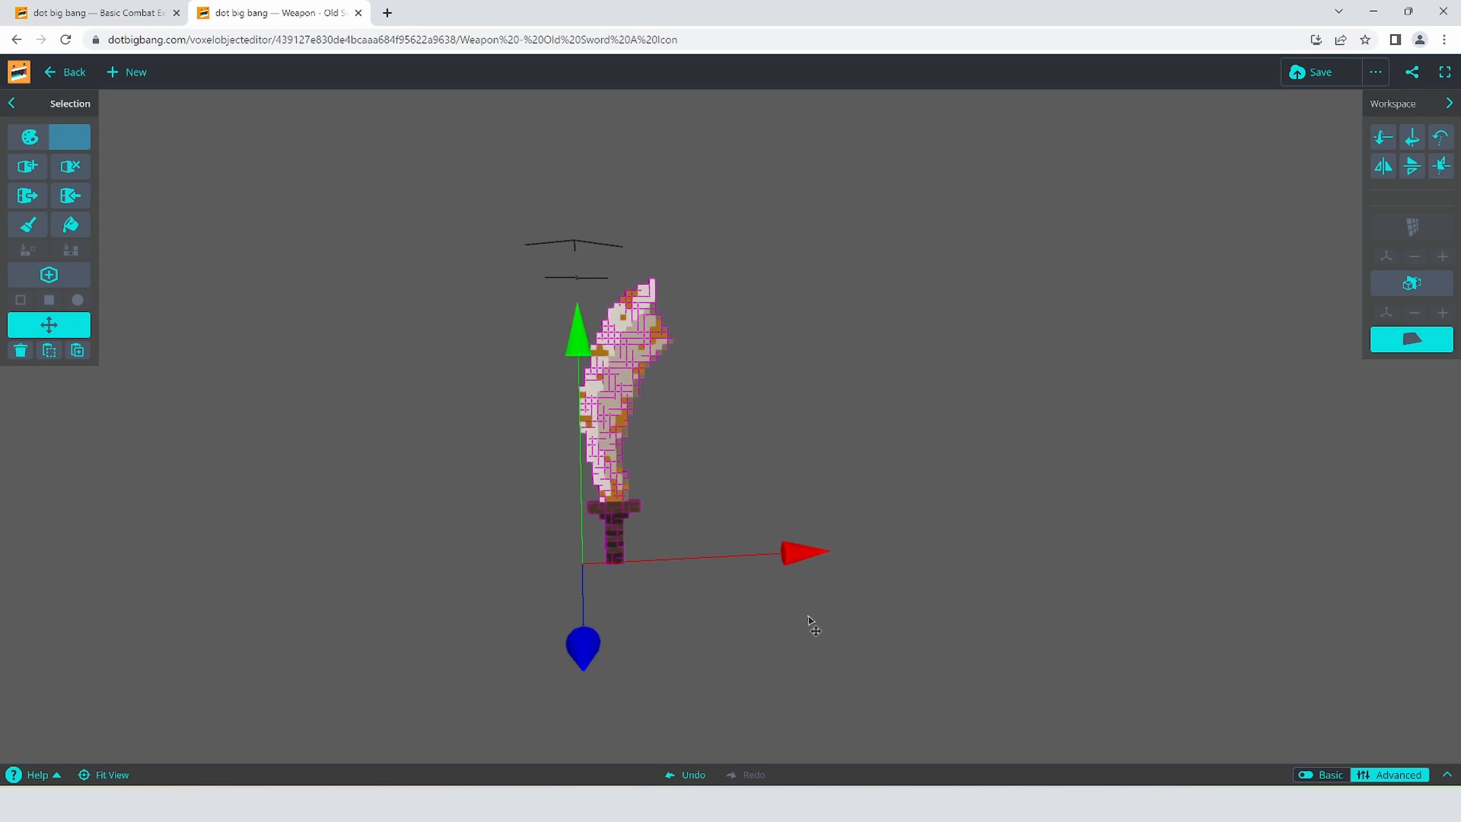
{"action": "left_click_drag", "start_coordinate": [576, 338], "coordinate": [580, 374]}
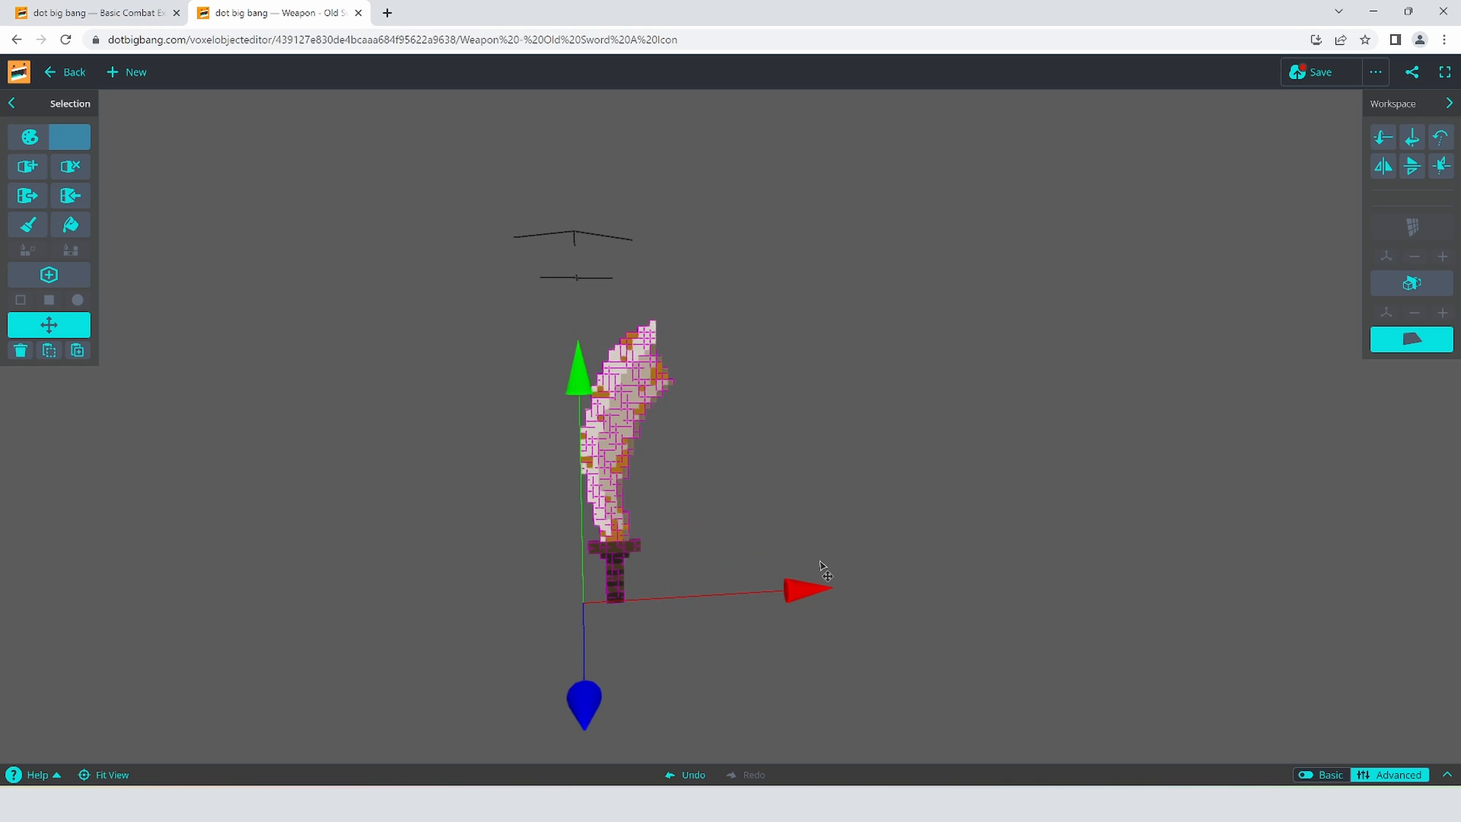
{"action": "left_click_drag", "start_coordinate": [806, 588], "coordinate": [814, 599]}
{"action": "left_click", "coordinate": [887, 368]}
{"action": "mouse_move", "coordinate": [881, 273]}
{"action": "right_mouse_down"}
{"action": "mouse_move", "coordinate": [875, 307]}
{"action": "mouse_move", "coordinate": [879, 295]}
{"action": "right_mouse_up"}
- Return to the running game, walk across the islands and check the sword's icon in the weapon equipment screen
{"action": "left_click", "coordinate": [95, 13]}
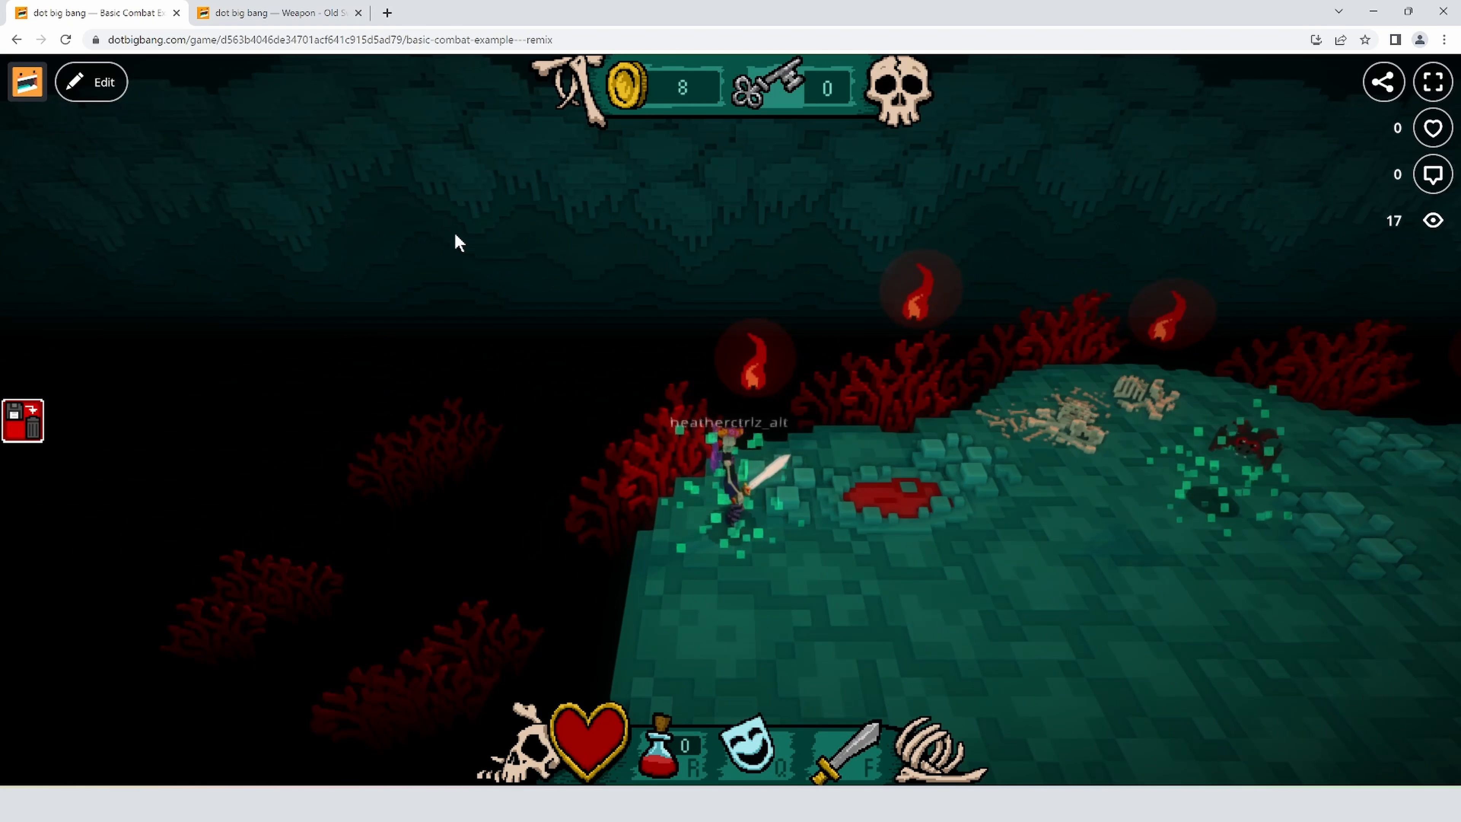
{"action": "key", "text": "d"}
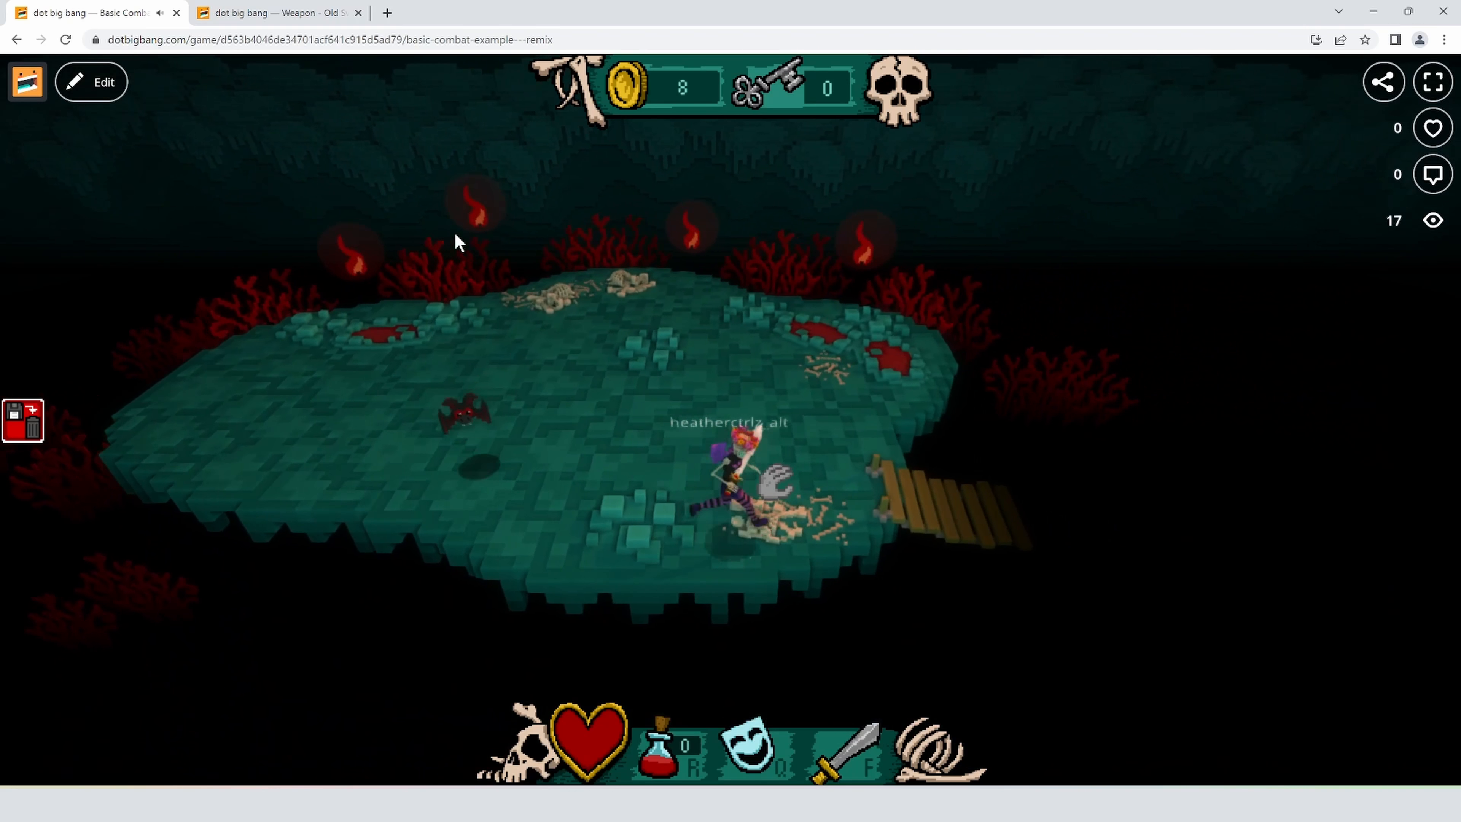
{"action": "key", "text": "w"}
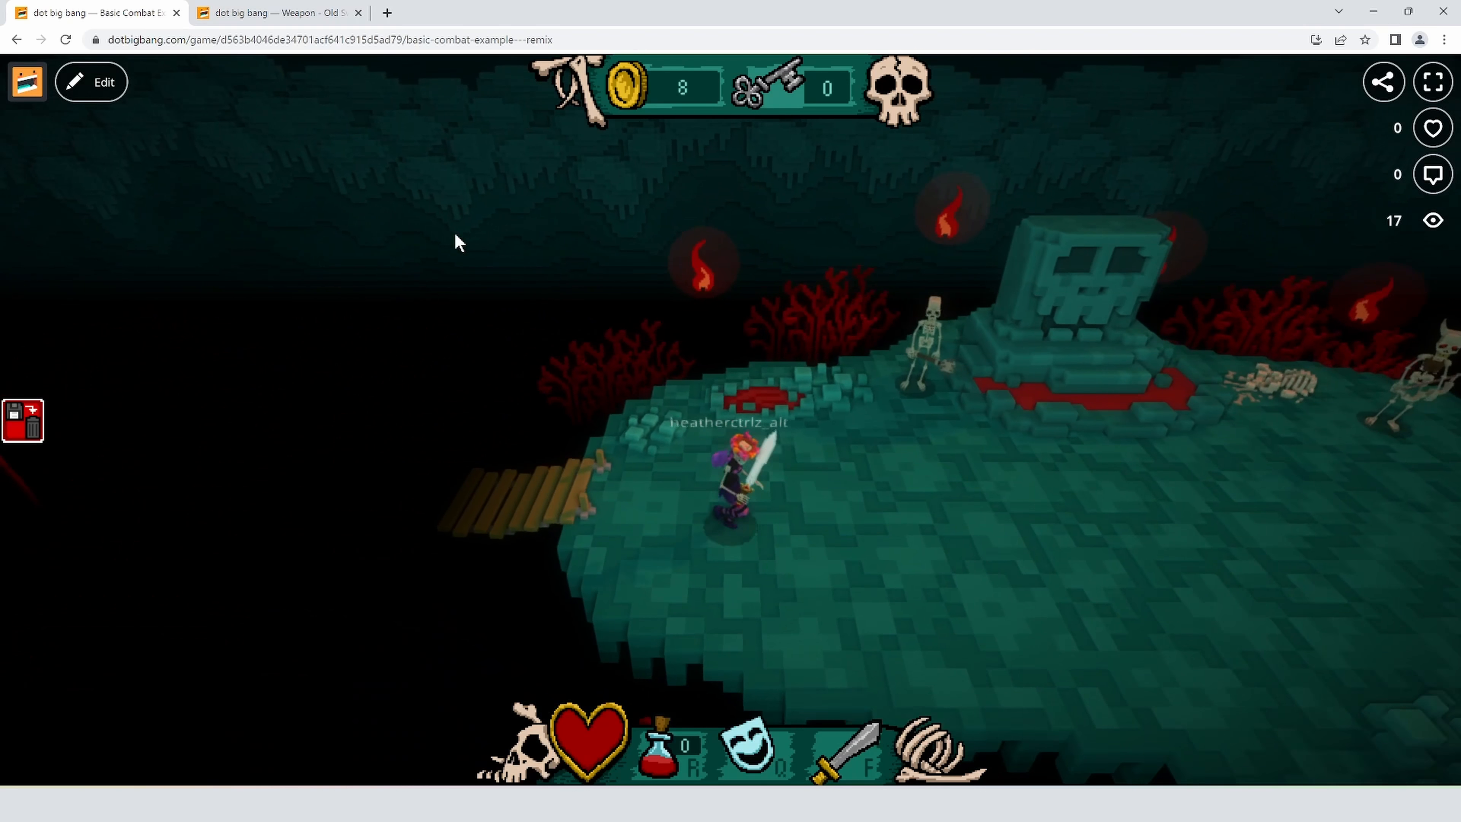
{"action": "key", "text": "d"}
{"action": "key", "text": "d"}
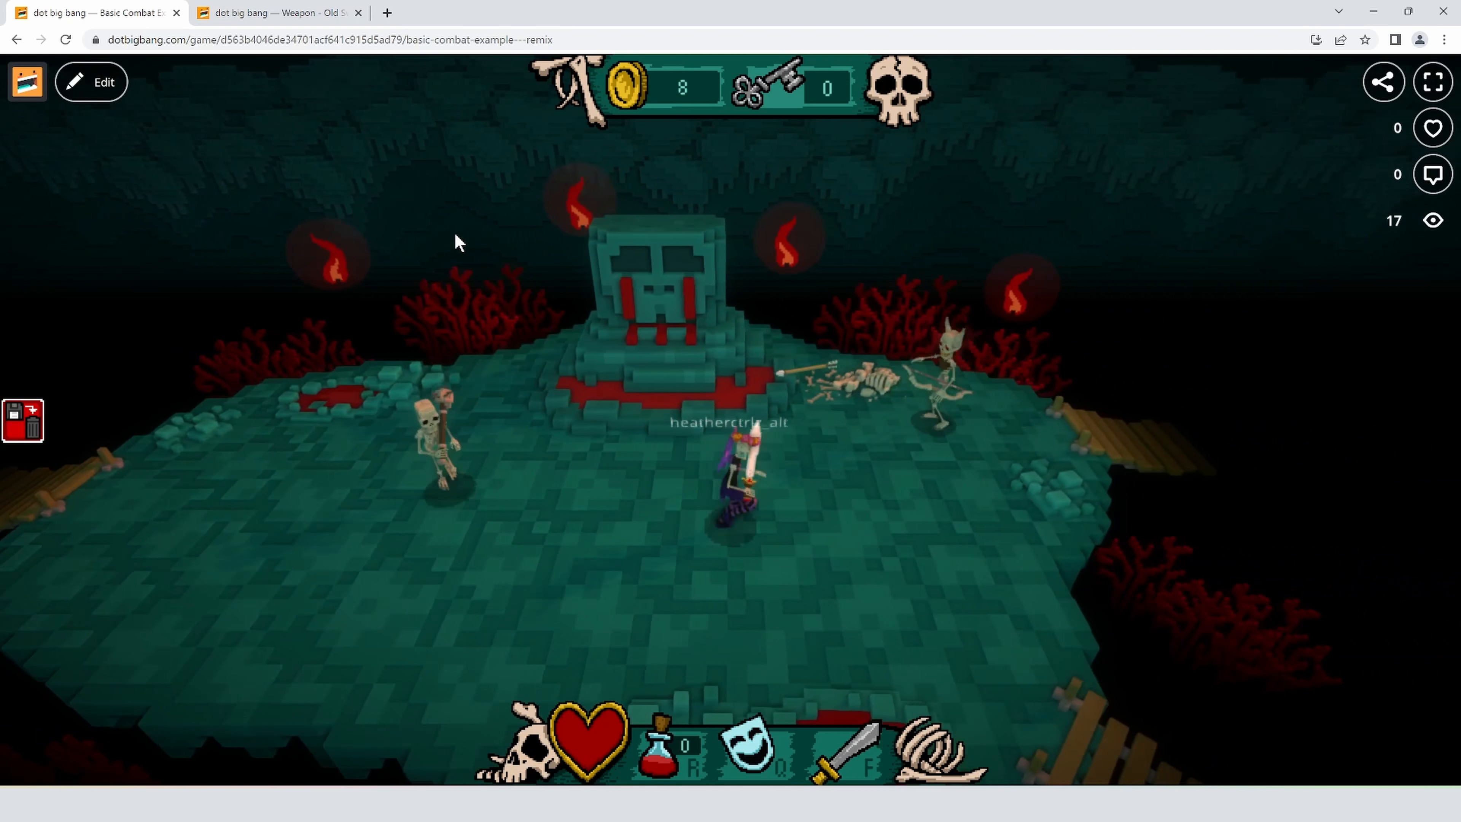
{"action": "key", "text": "f"}
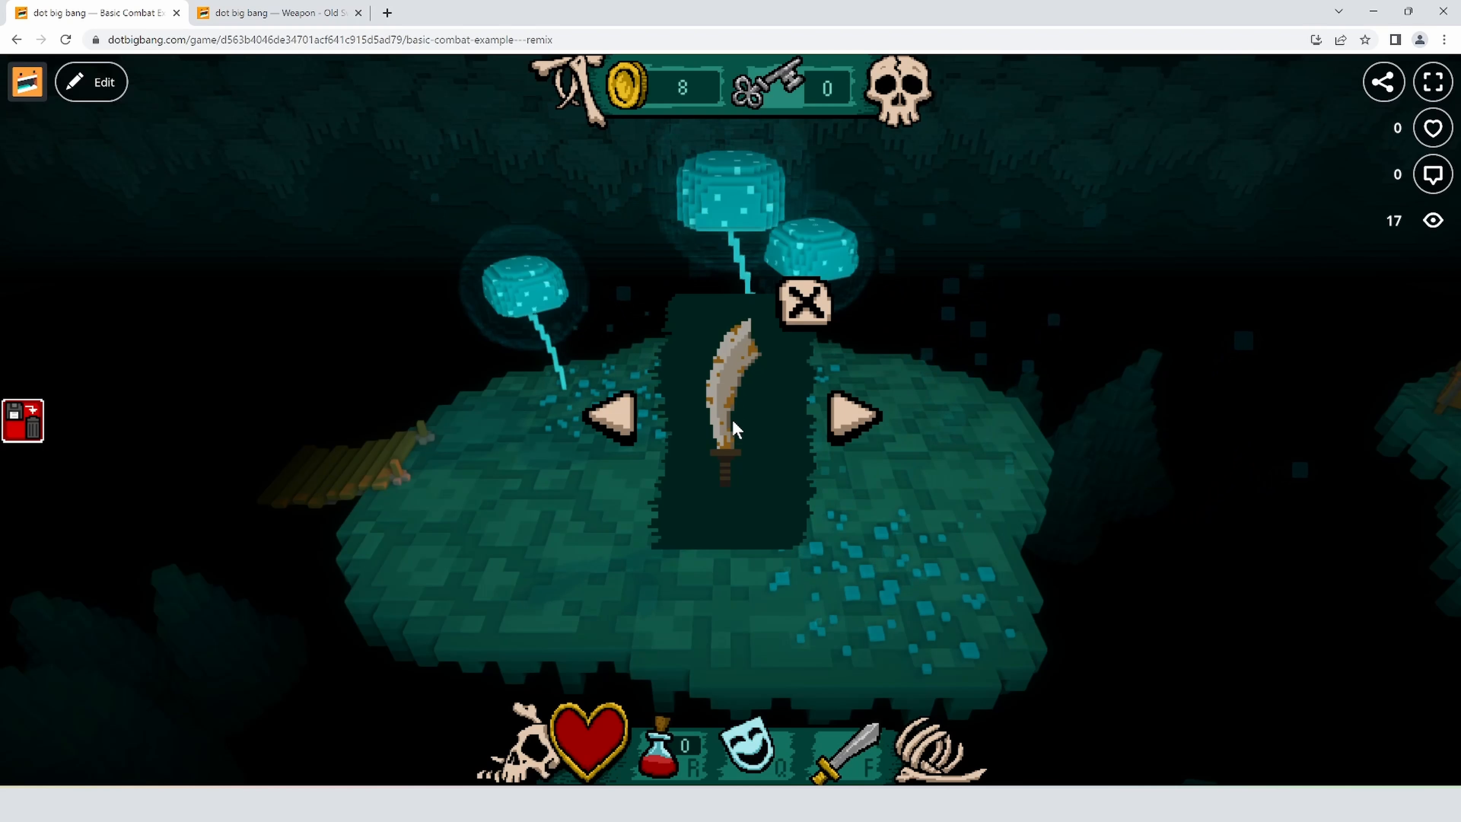
- Reload the game page and cycle through the weapon equipment screen to equip the Old Sword A
{"action": "left_click", "coordinate": [239, 12]}
{"action": "left_click", "coordinate": [92, 13]}
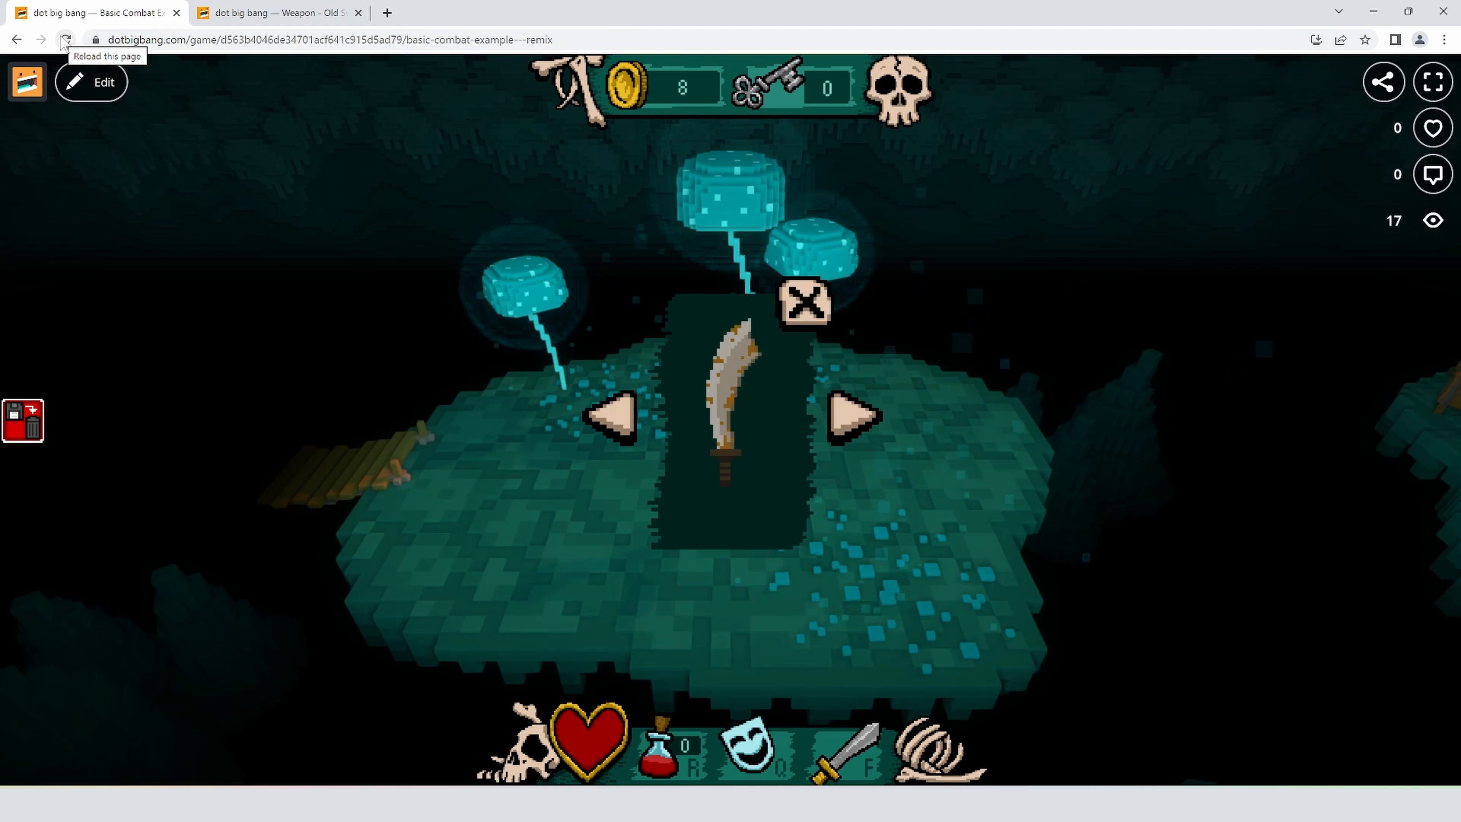
{"action": "left_click", "coordinate": [65, 40]}
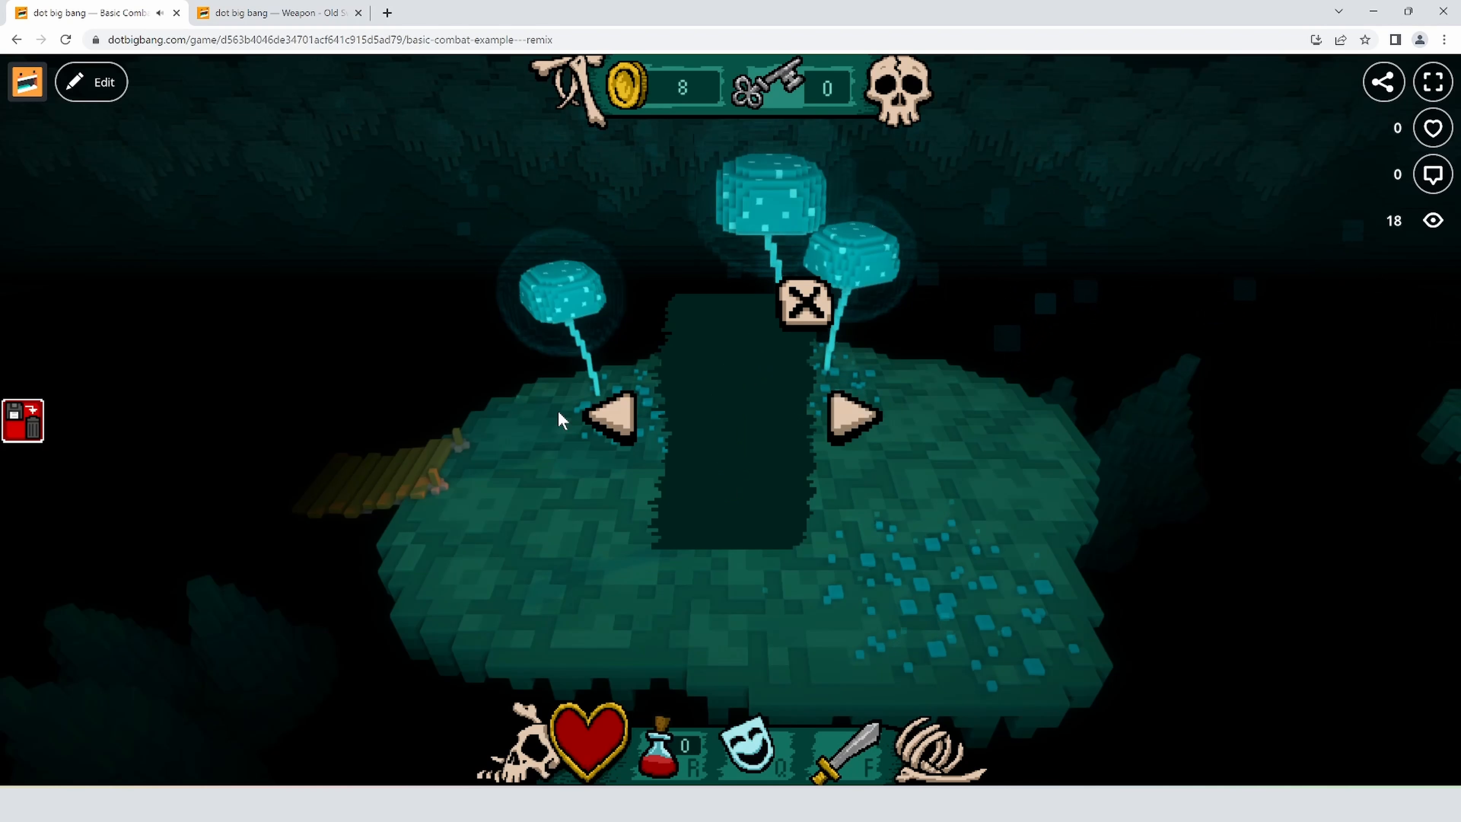
{"action": "left_click", "coordinate": [613, 421]}
{"action": "left_click", "coordinate": [613, 421]}
{"action": "left_click", "coordinate": [613, 421]}
{"action": "left_click", "coordinate": [613, 421]}
{"action": "left_click", "coordinate": [613, 421]}
{"action": "left_click", "coordinate": [613, 421]}
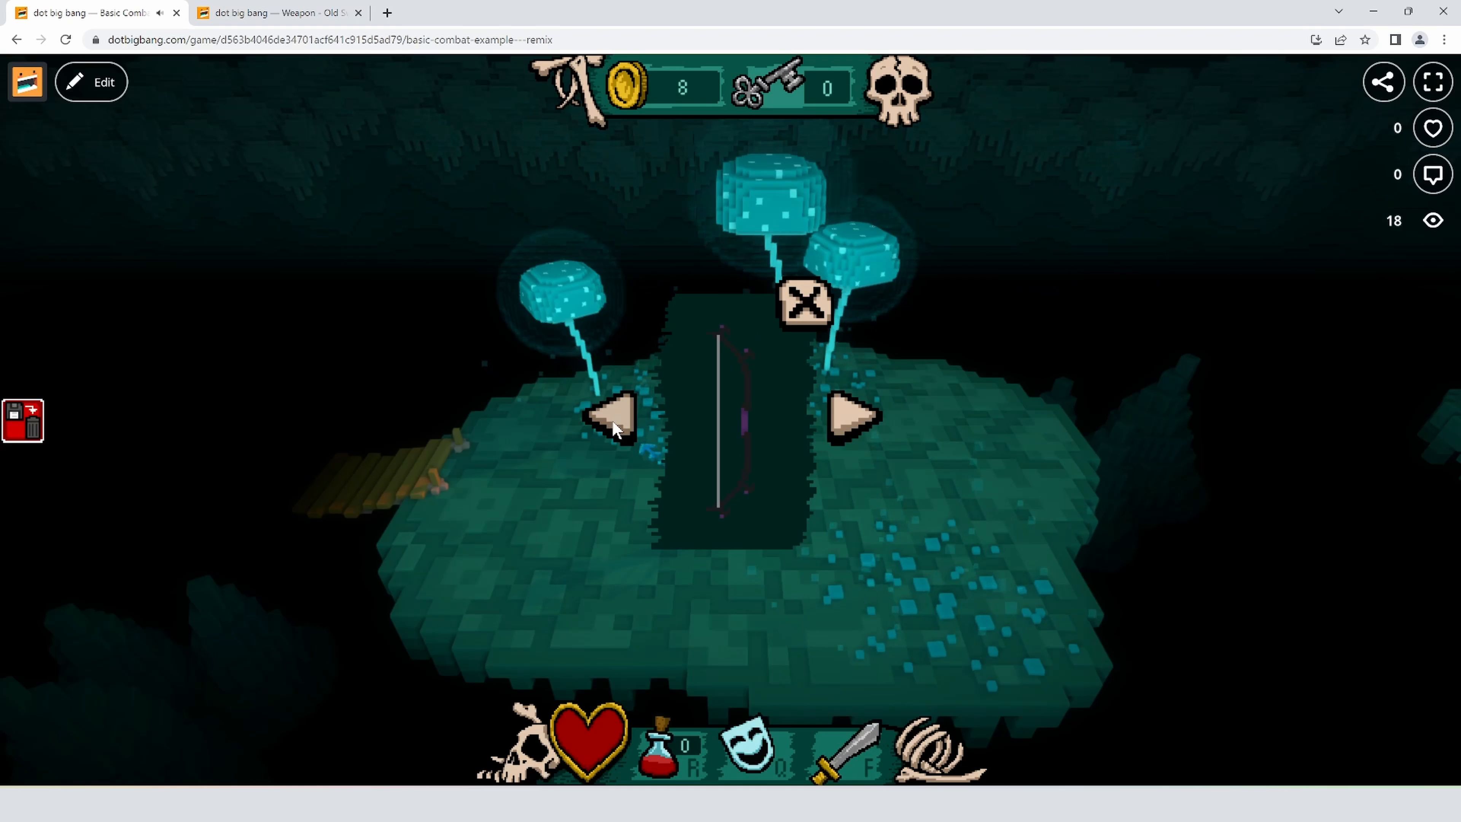
{"action": "left_click", "coordinate": [612, 421]}
{"action": "left_click", "coordinate": [612, 422]}
{"action": "left_click", "coordinate": [612, 422]}
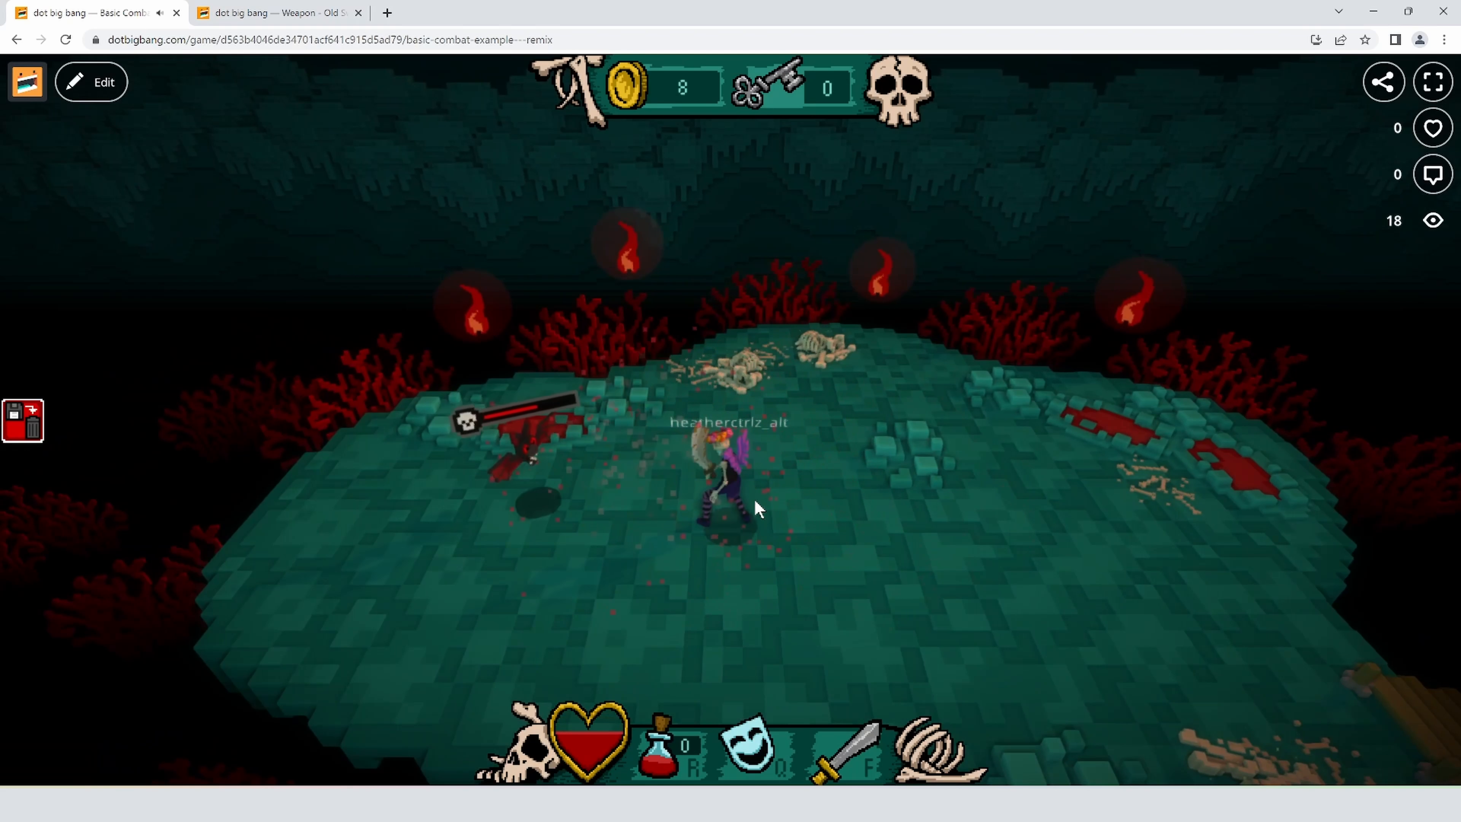
- Test the Old Sword A in combat by attacking the bat until it is defeated, and collect its coin
{"action": "left_click", "coordinate": [729, 495]}
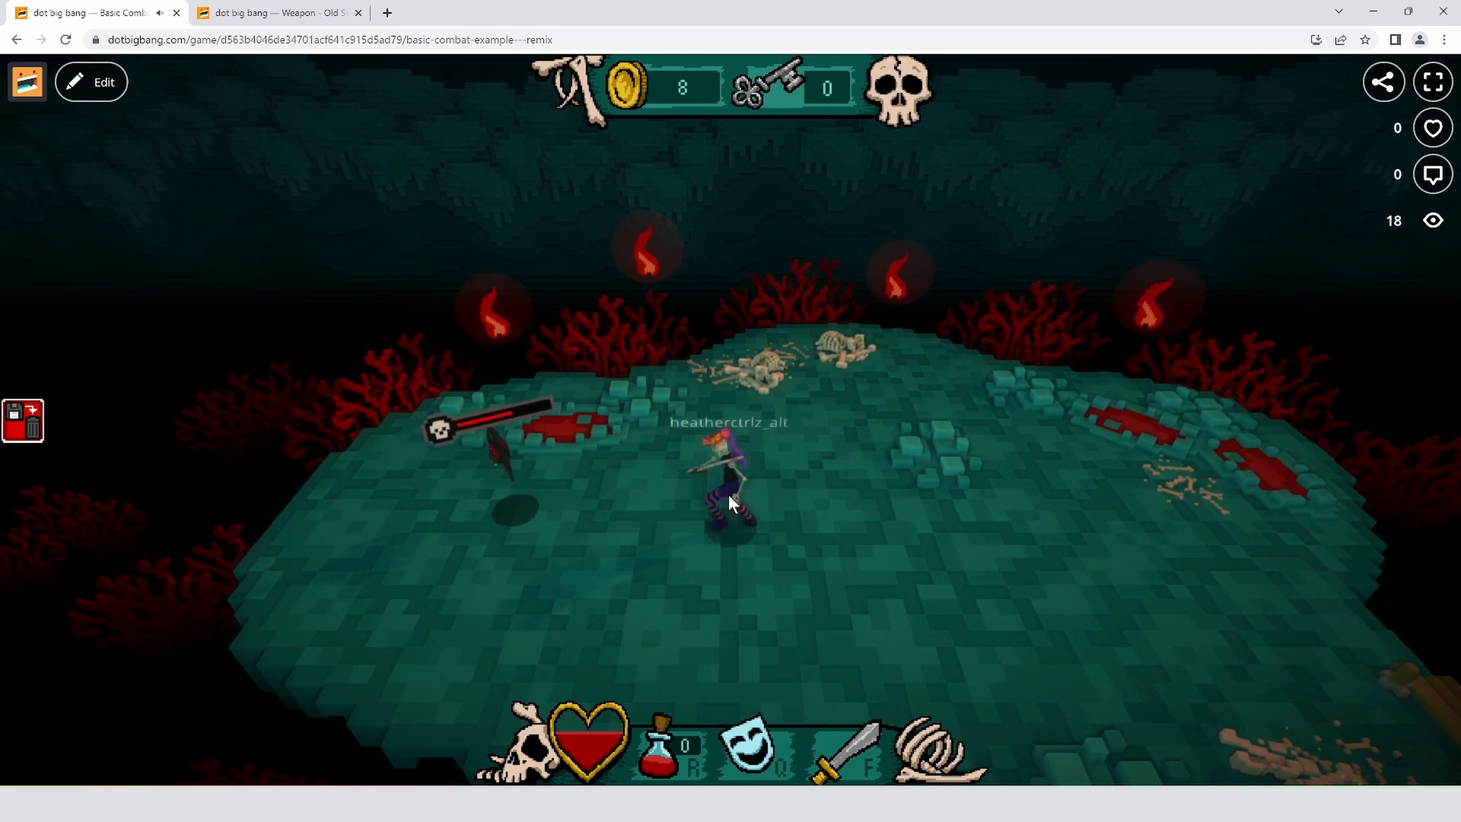
{"action": "left_click", "coordinate": [727, 495]}
{"action": "left_click", "coordinate": [725, 494]}
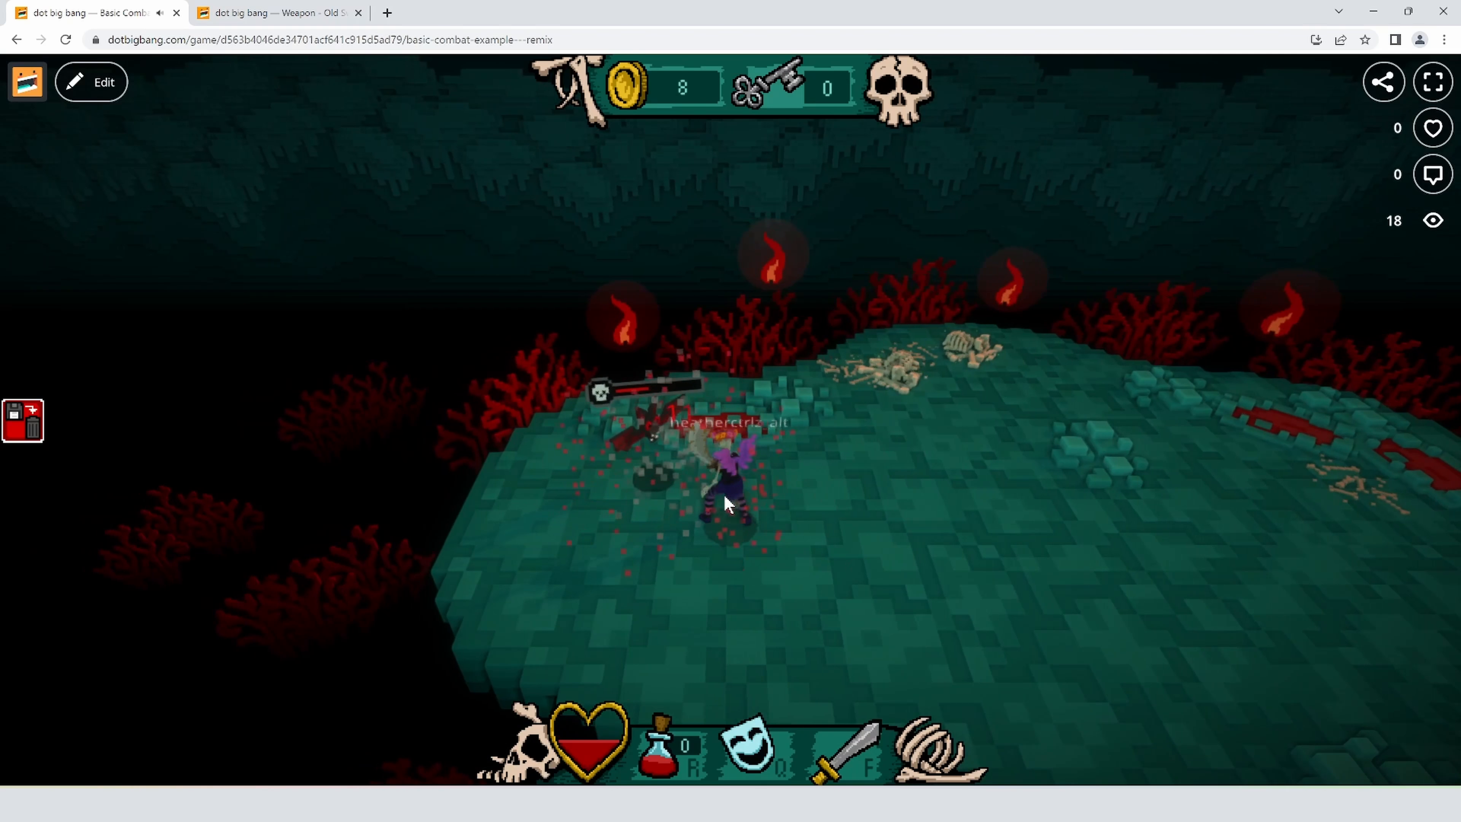
{"action": "left_click", "coordinate": [724, 494]}
{"action": "key", "text": "a"}
{"action": "left_click", "coordinate": [714, 489]}
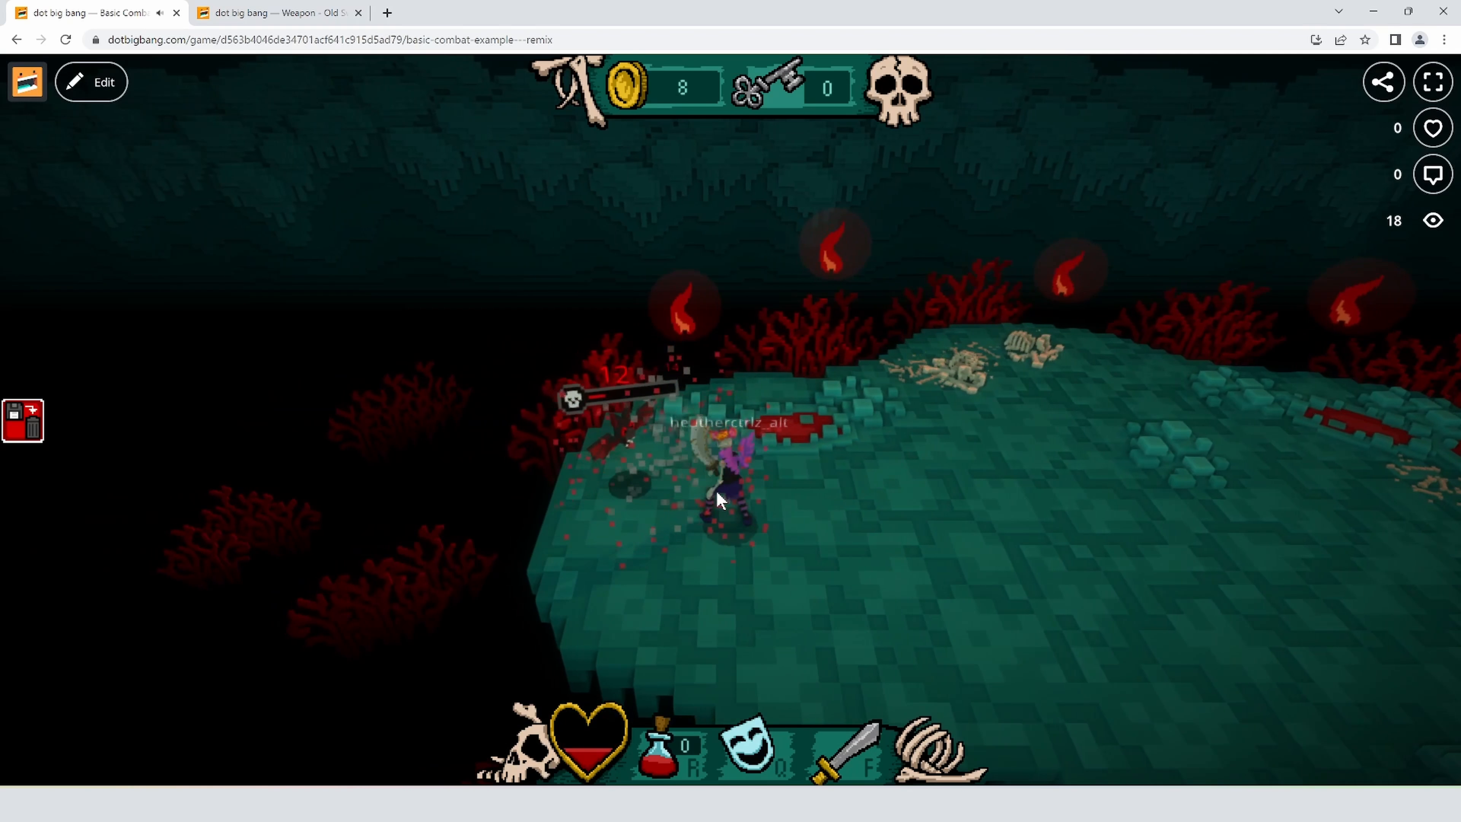
{"action": "left_click", "coordinate": [714, 489]}
{"action": "key", "text": "a"}
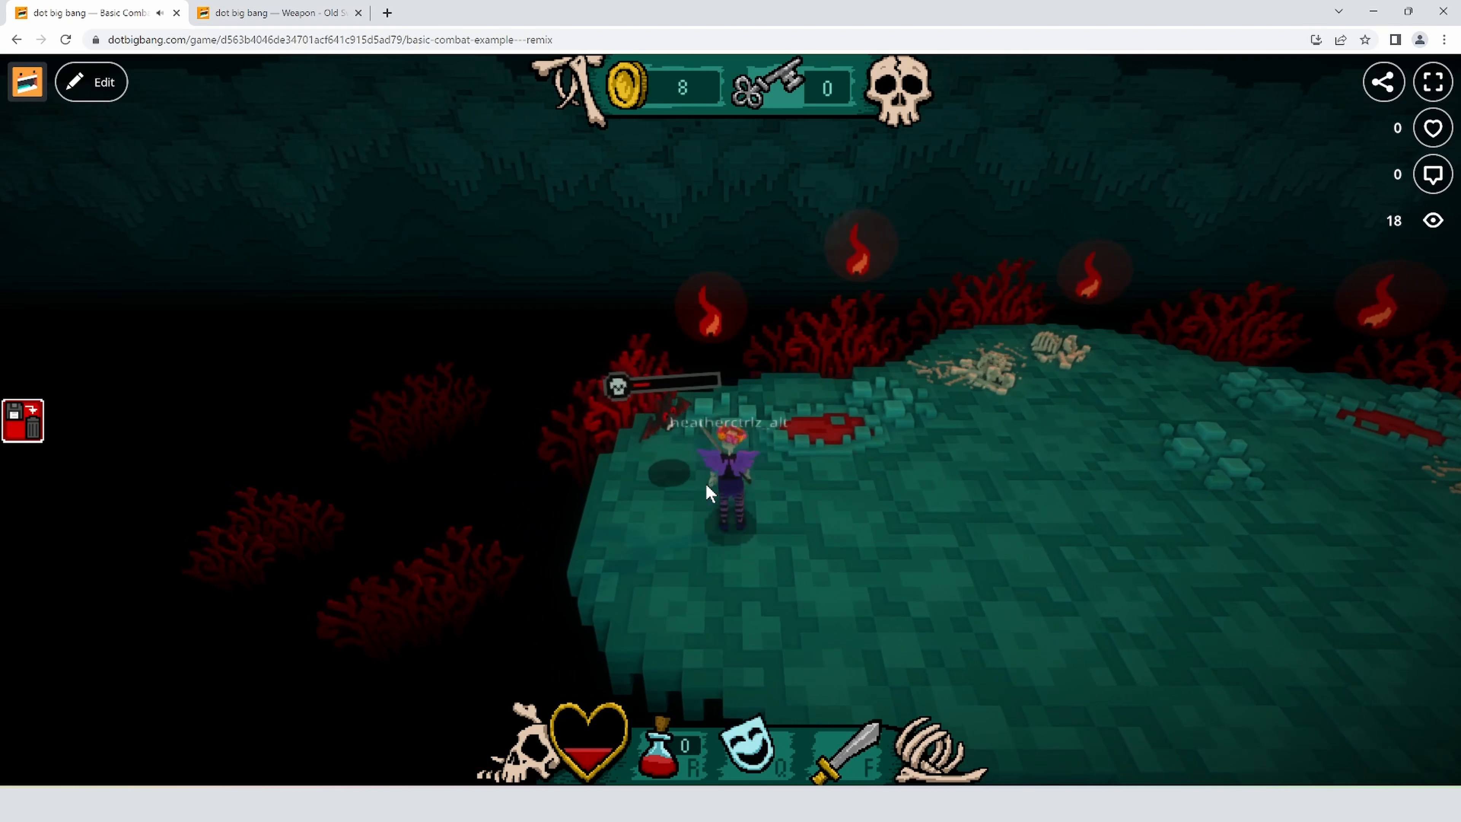
{"action": "left_click", "coordinate": [706, 485]}
{"action": "key", "text": "d"}
{"action": "key", "text": "d"}
{"action": "key", "text": "s"}
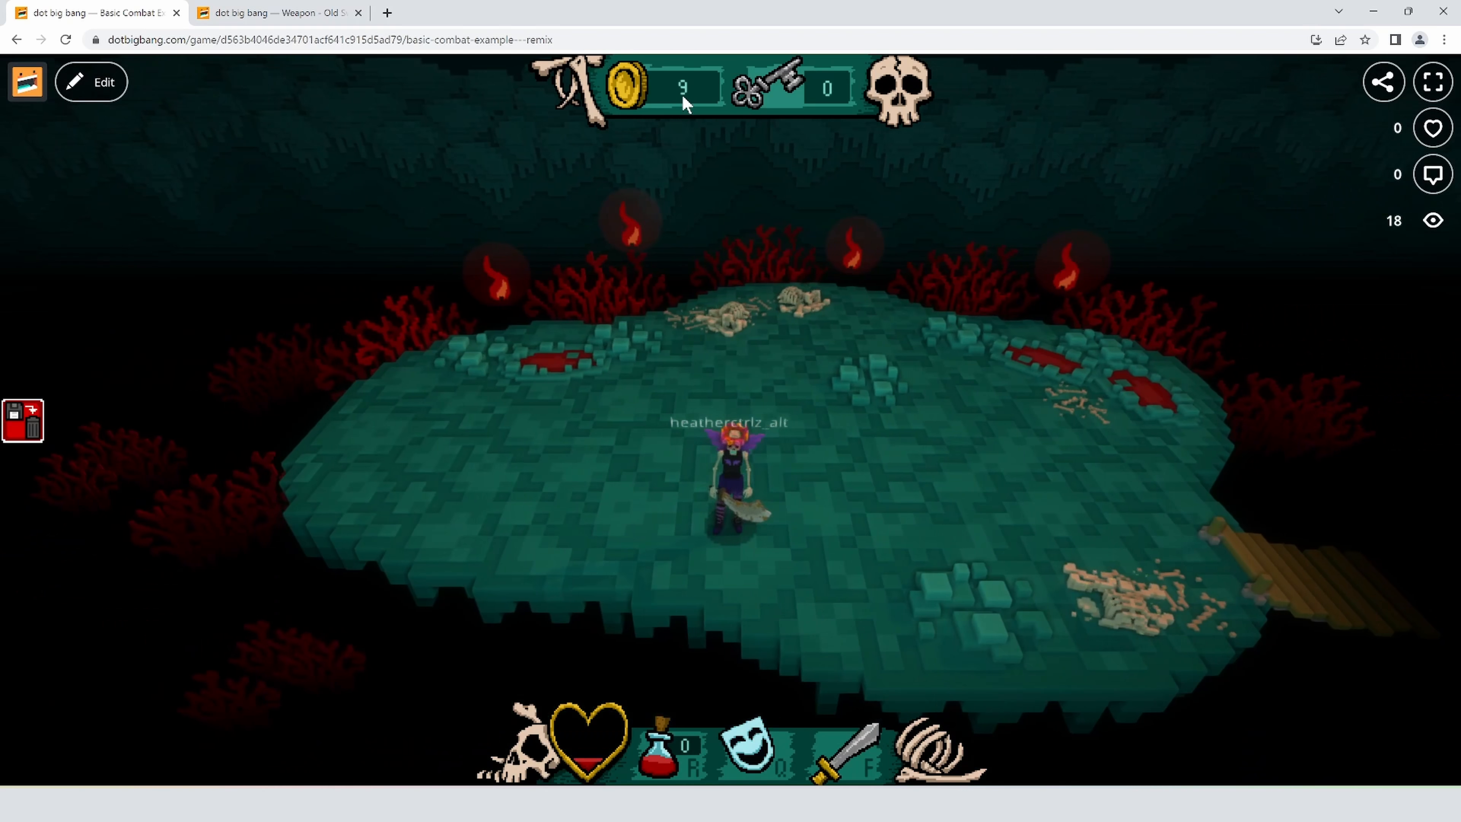
- Fight the respawned bat with the Old Sword A across the red coral island
{"action": "key", "text": "d"}
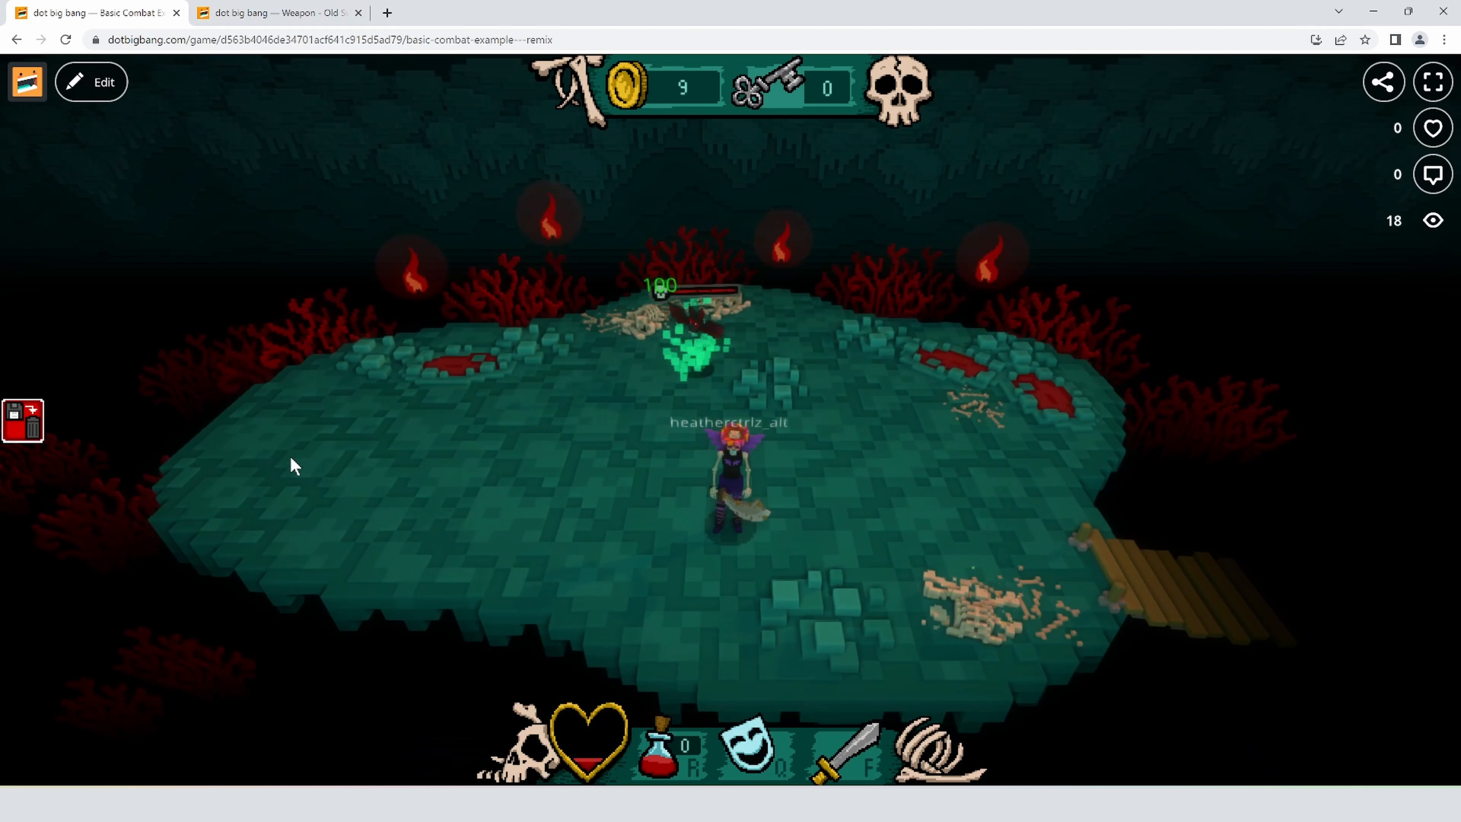
{"action": "key", "text": "a"}
{"action": "key", "text": "w"}
{"action": "left_click", "coordinate": [993, 530]}
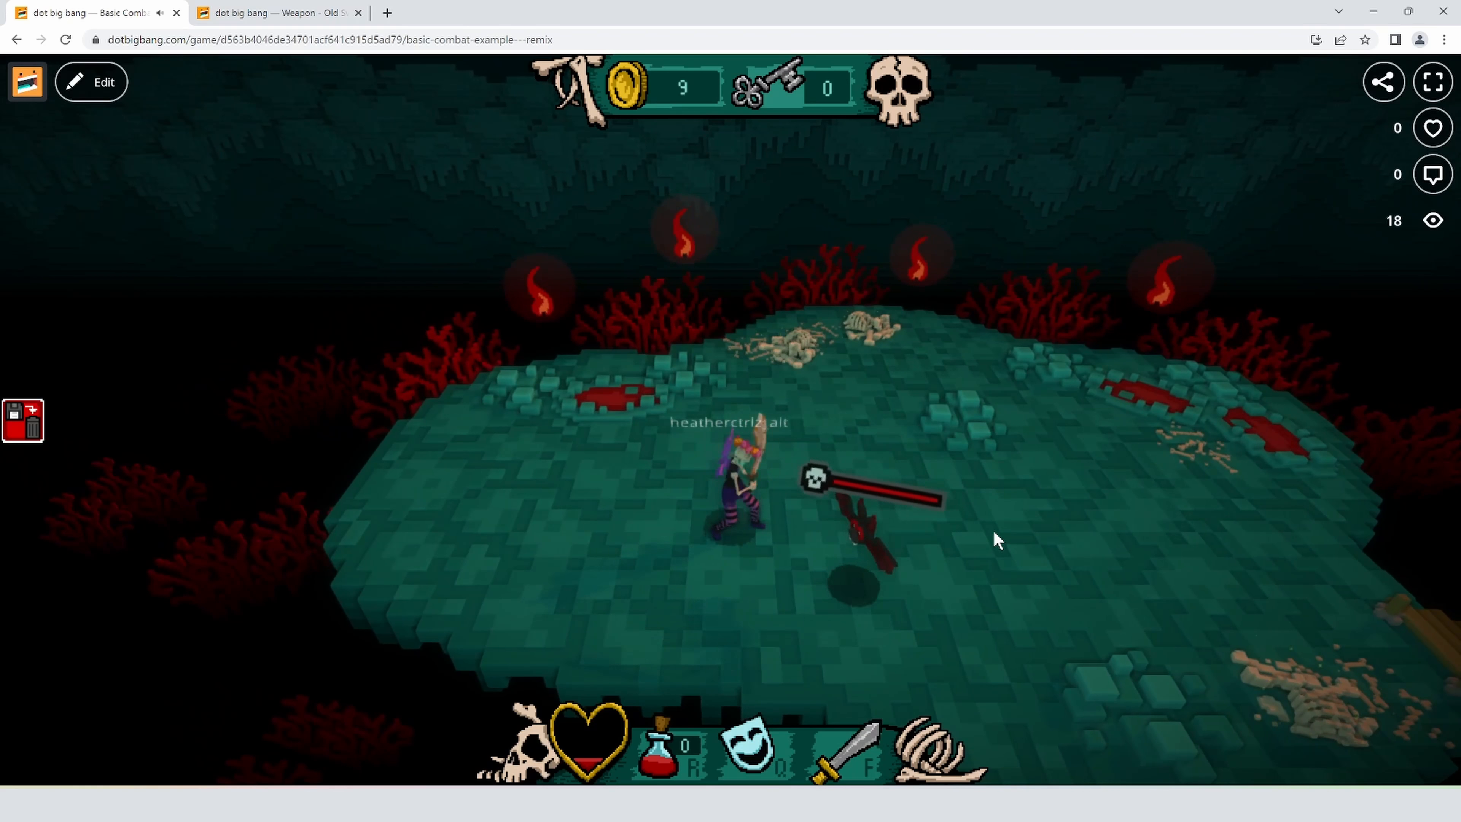
{"action": "key", "text": "s"}
{"action": "left_click", "coordinate": [845, 541]}
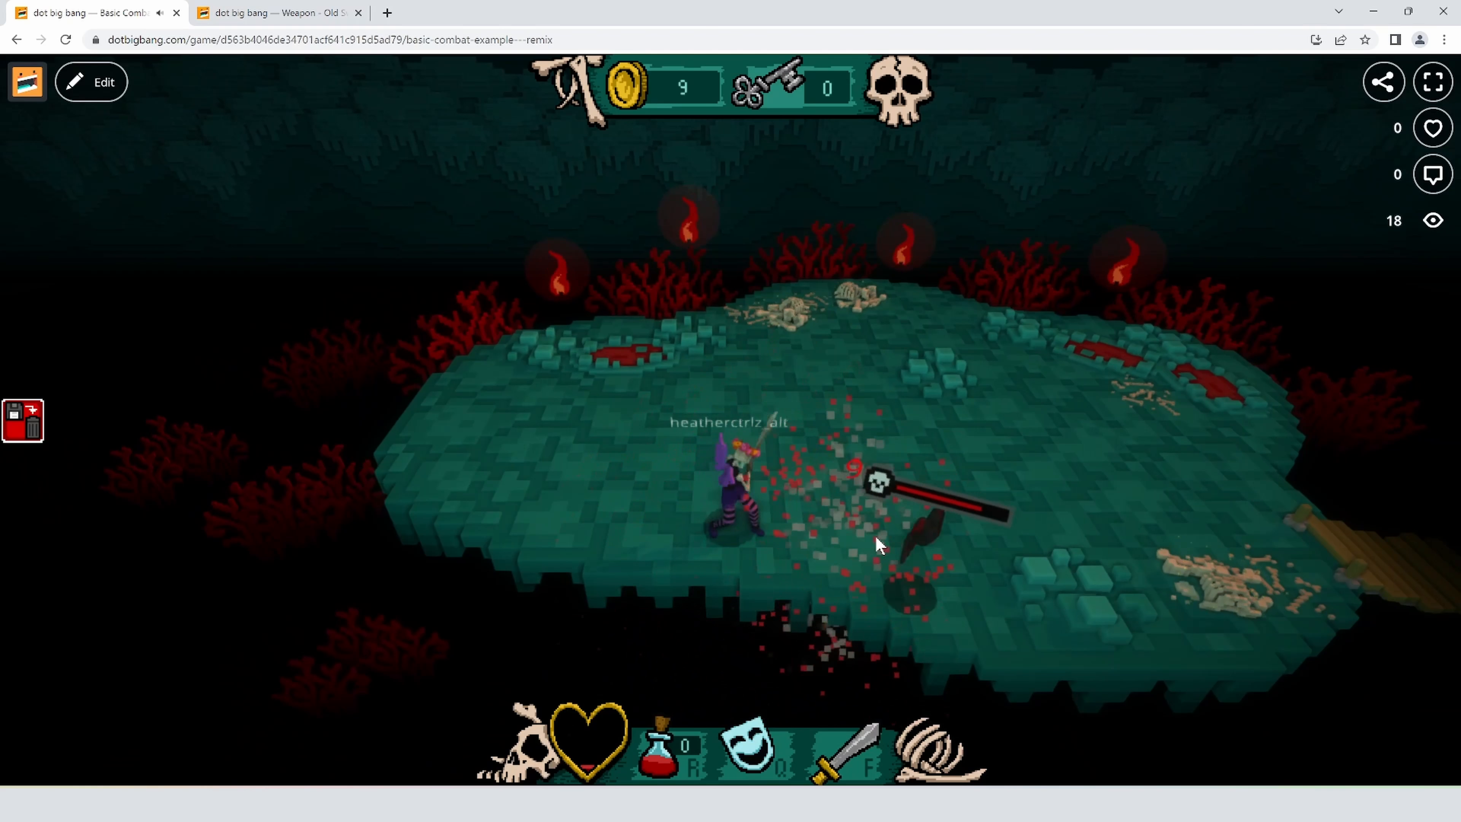
{"action": "key", "text": "d"}
{"action": "left_click", "coordinate": [806, 510]}
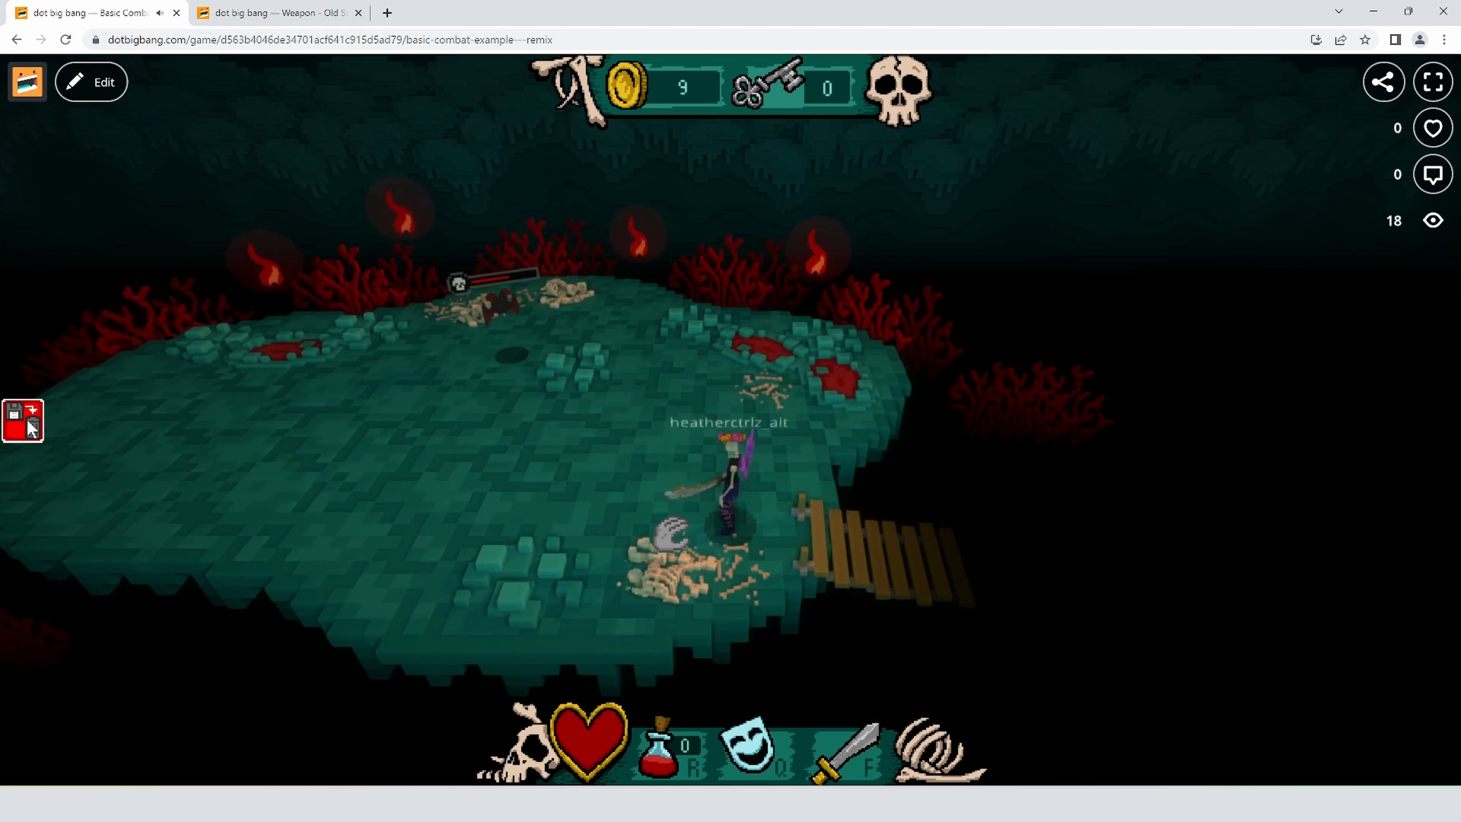
- Reset the player's saved progress, reload the game page and walk across the red coral island to check the fresh start
{"action": "left_click", "coordinate": [29, 431]}
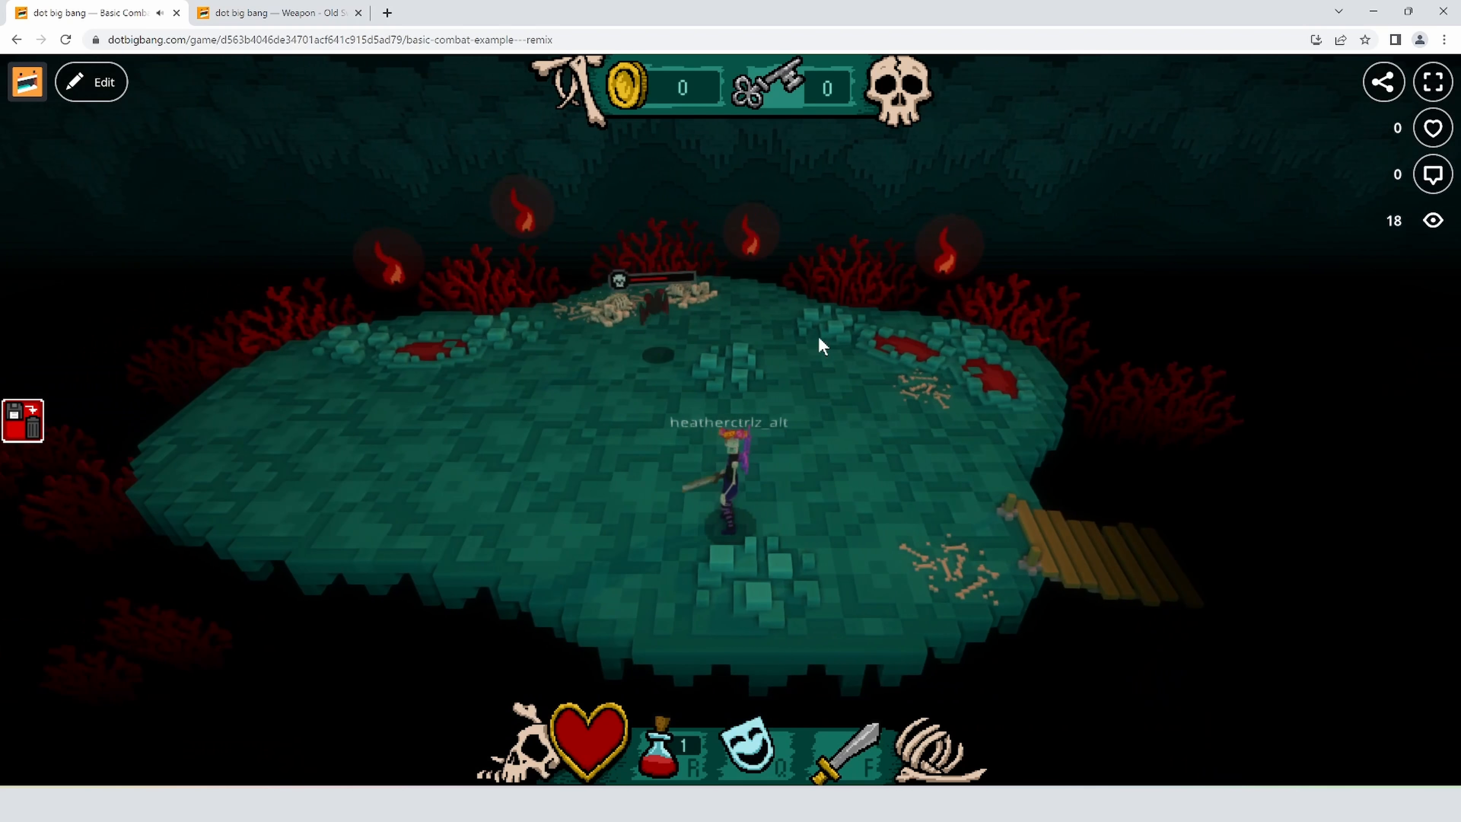
{"action": "left_click", "coordinate": [67, 41]}
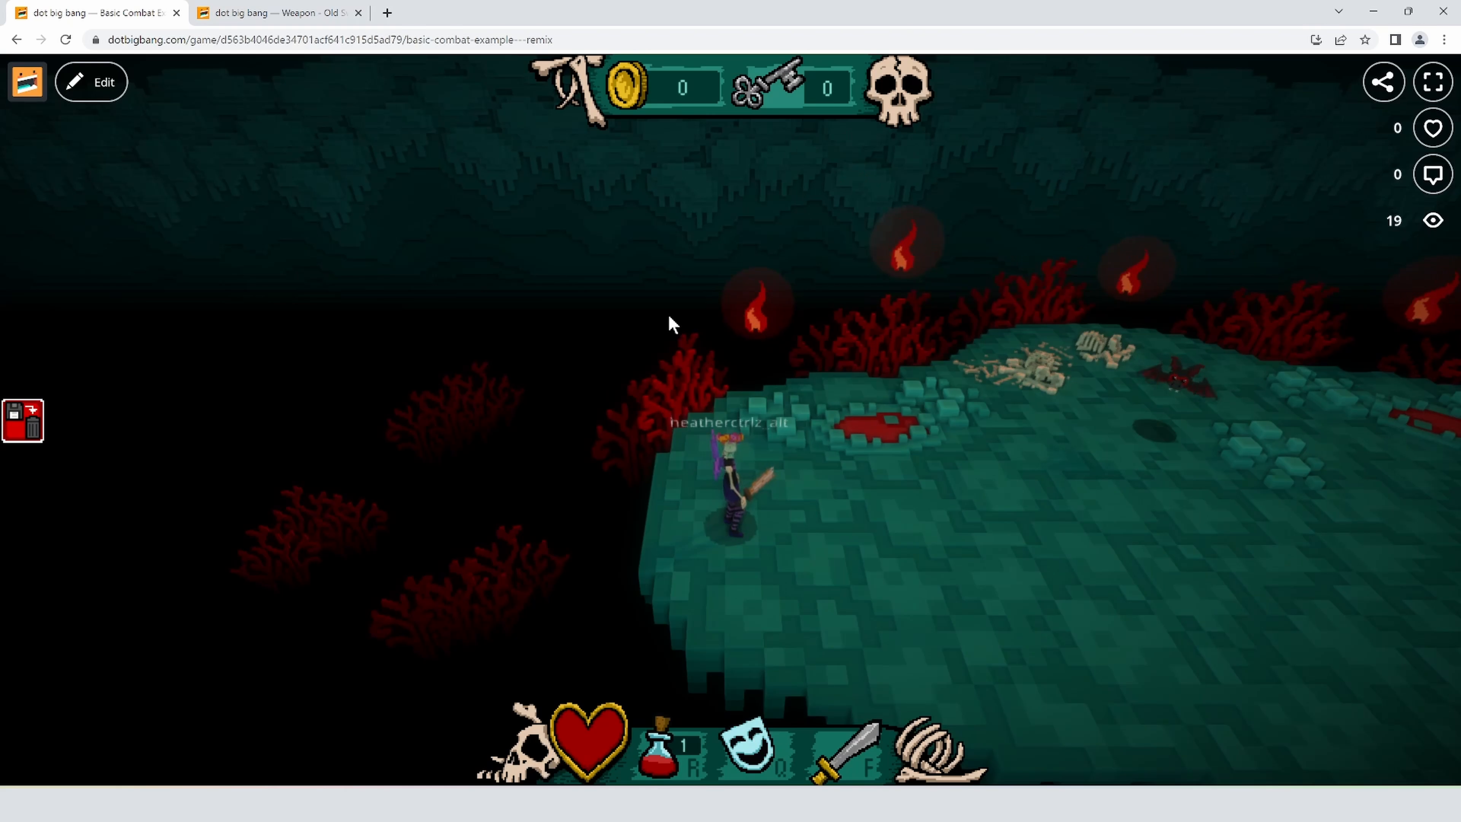
{"action": "key", "text": "d"}
{"action": "key", "text": "w"}
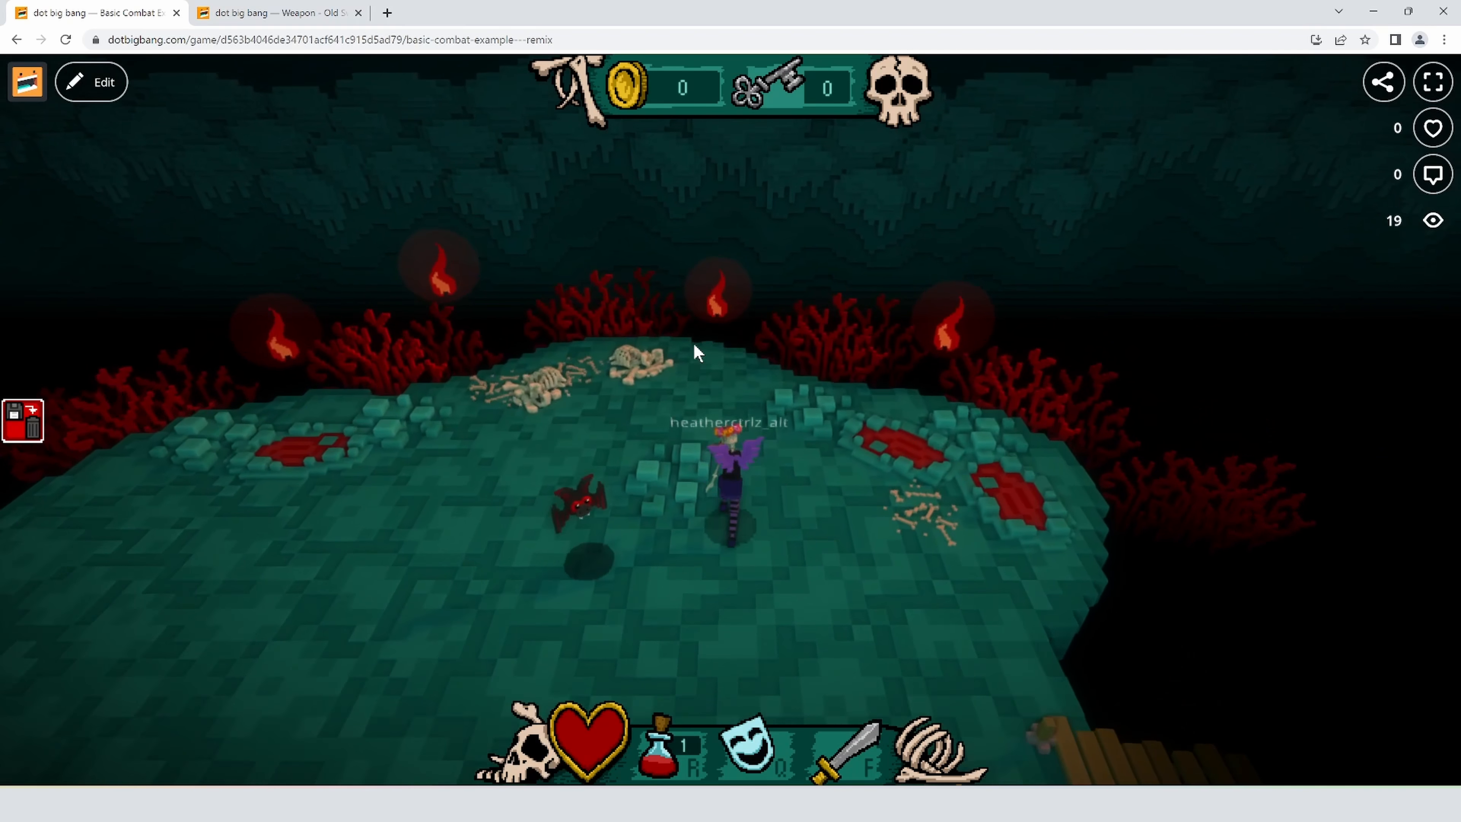
- Run from the red coral island past the skull monument to the goblin merchant's store and approach the Old Sword A stand
{"action": "left_click", "coordinate": [689, 347]}
{"action": "key", "text": "a"}
{"action": "key", "text": "s"}
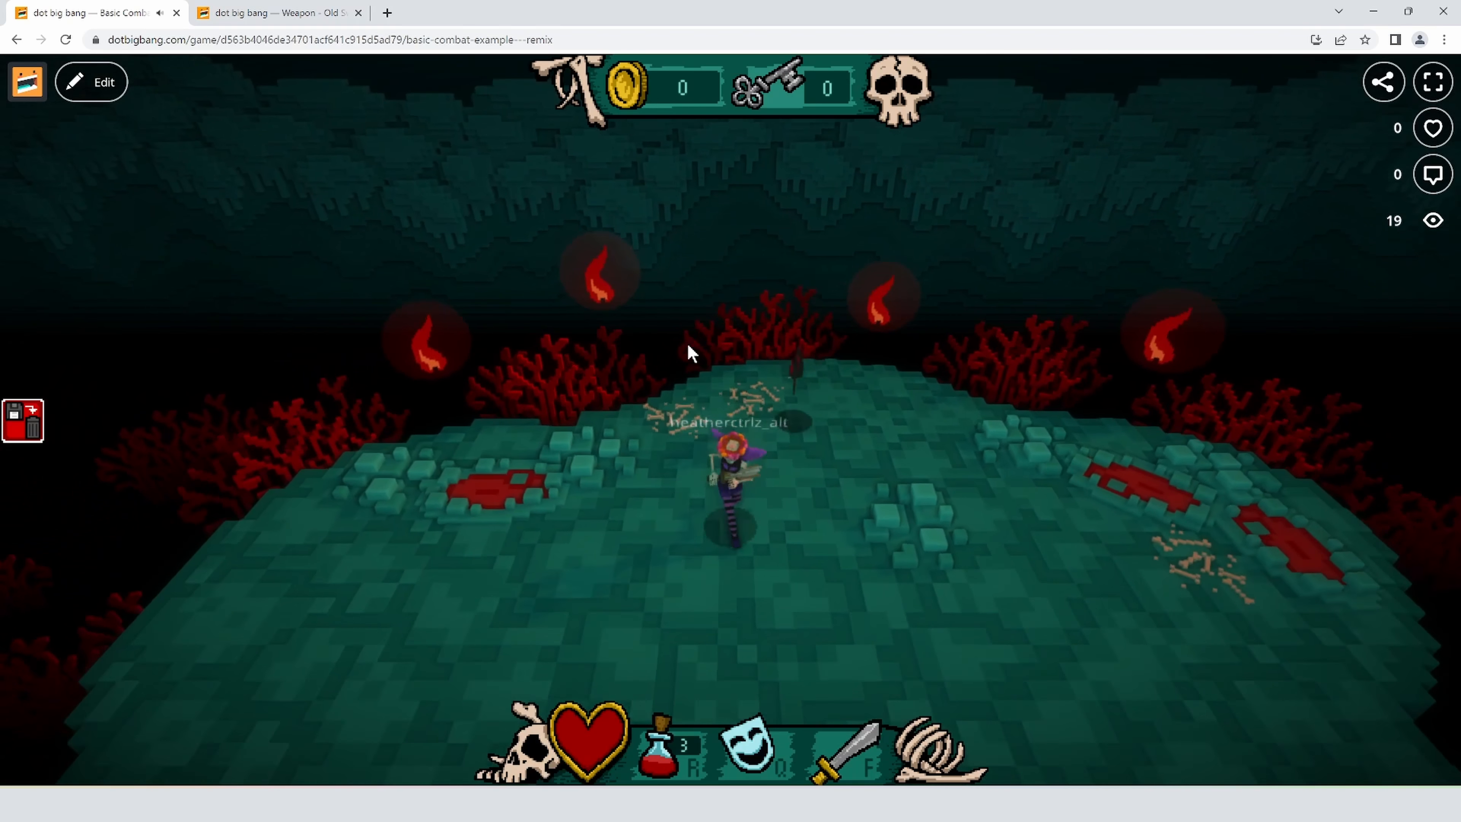
{"action": "key", "text": "d"}
{"action": "key", "text": "d"}
{"action": "key", "text": "d"}
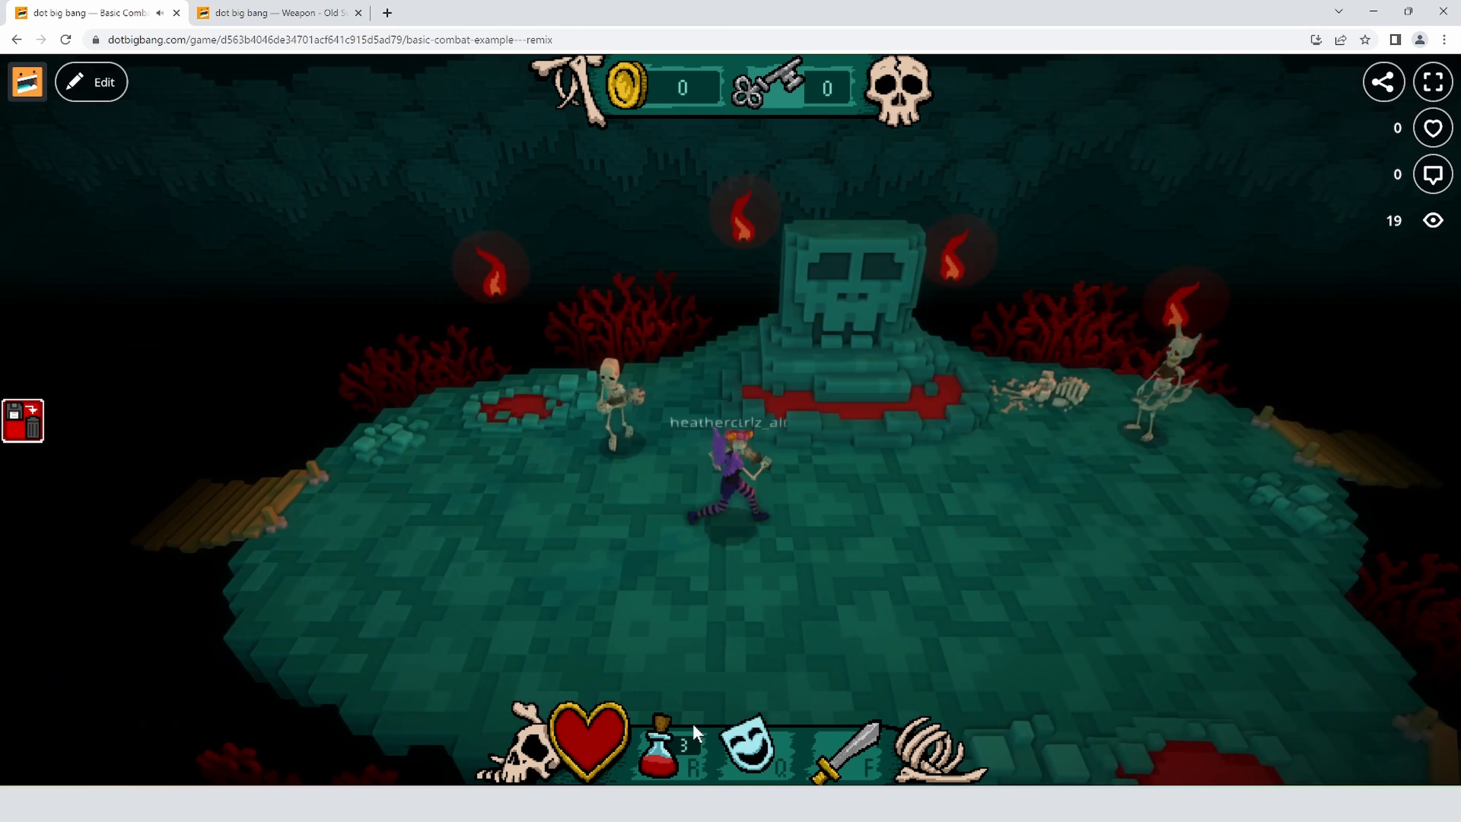
{"action": "key", "text": "d"}
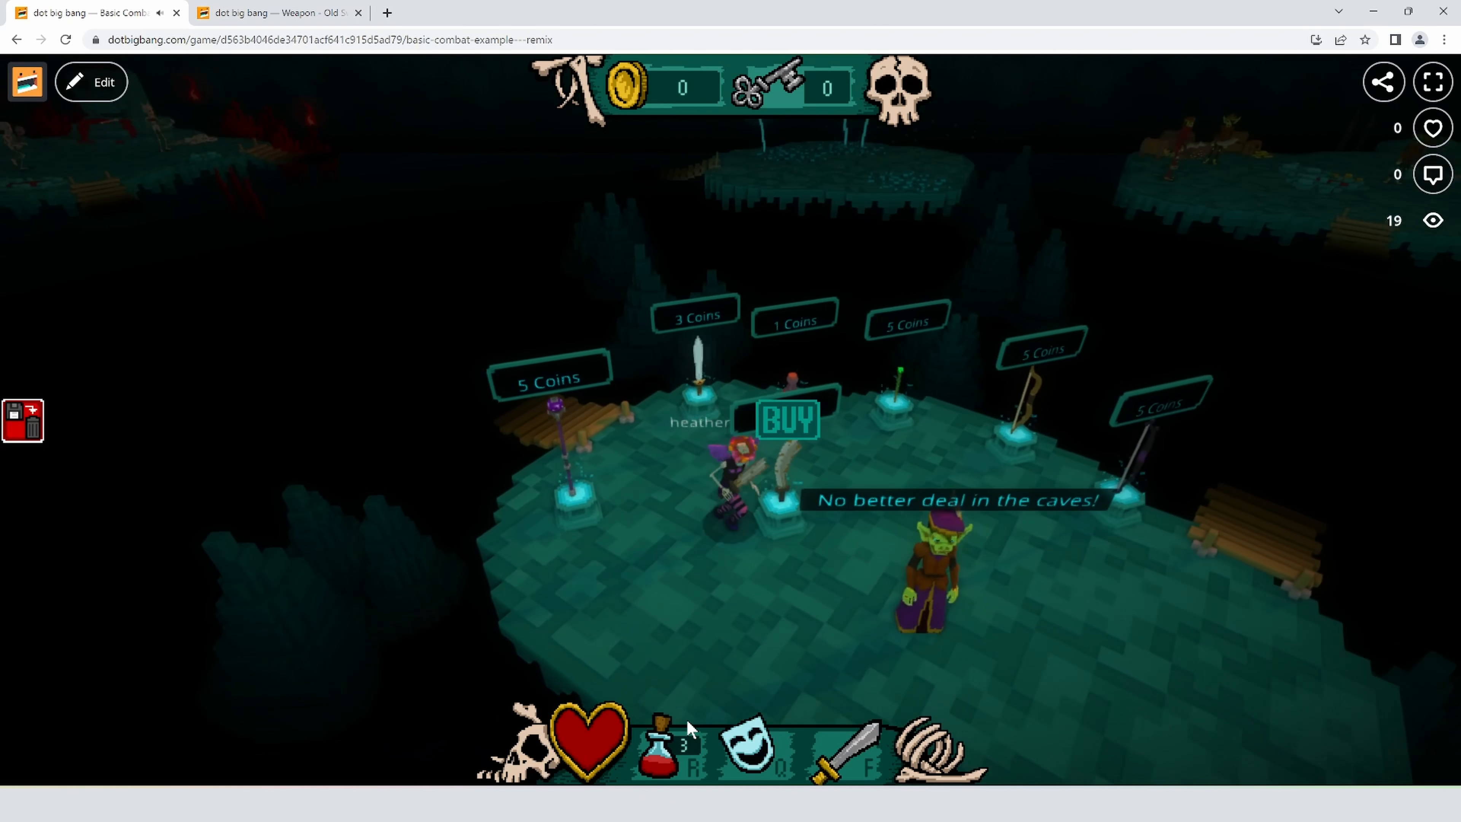
- Cross to the goblin island with the barrels and crates and gather coins there for the sword purchase
{"action": "key", "text": "d"}
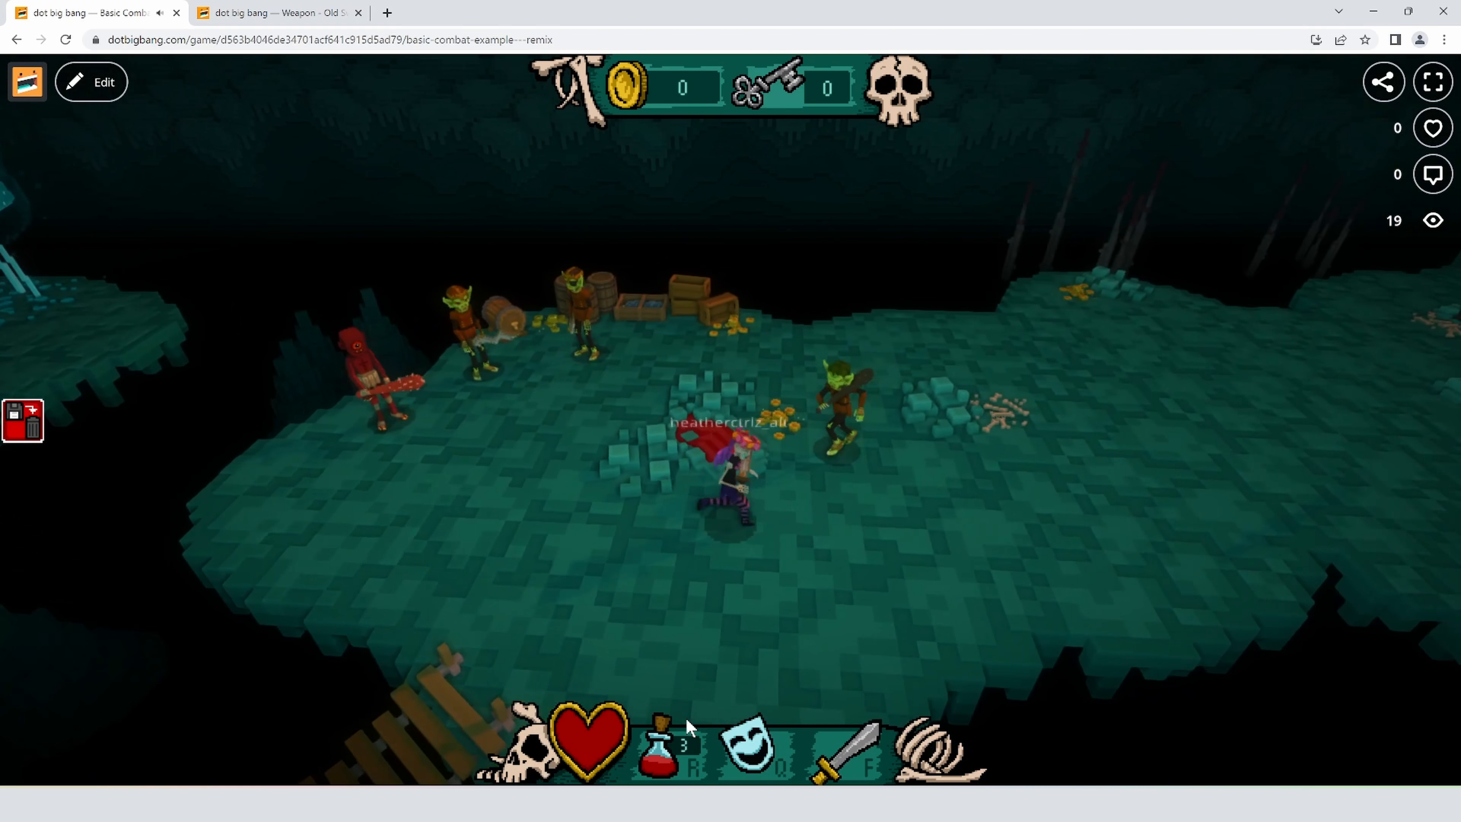
{"action": "key", "text": "d"}
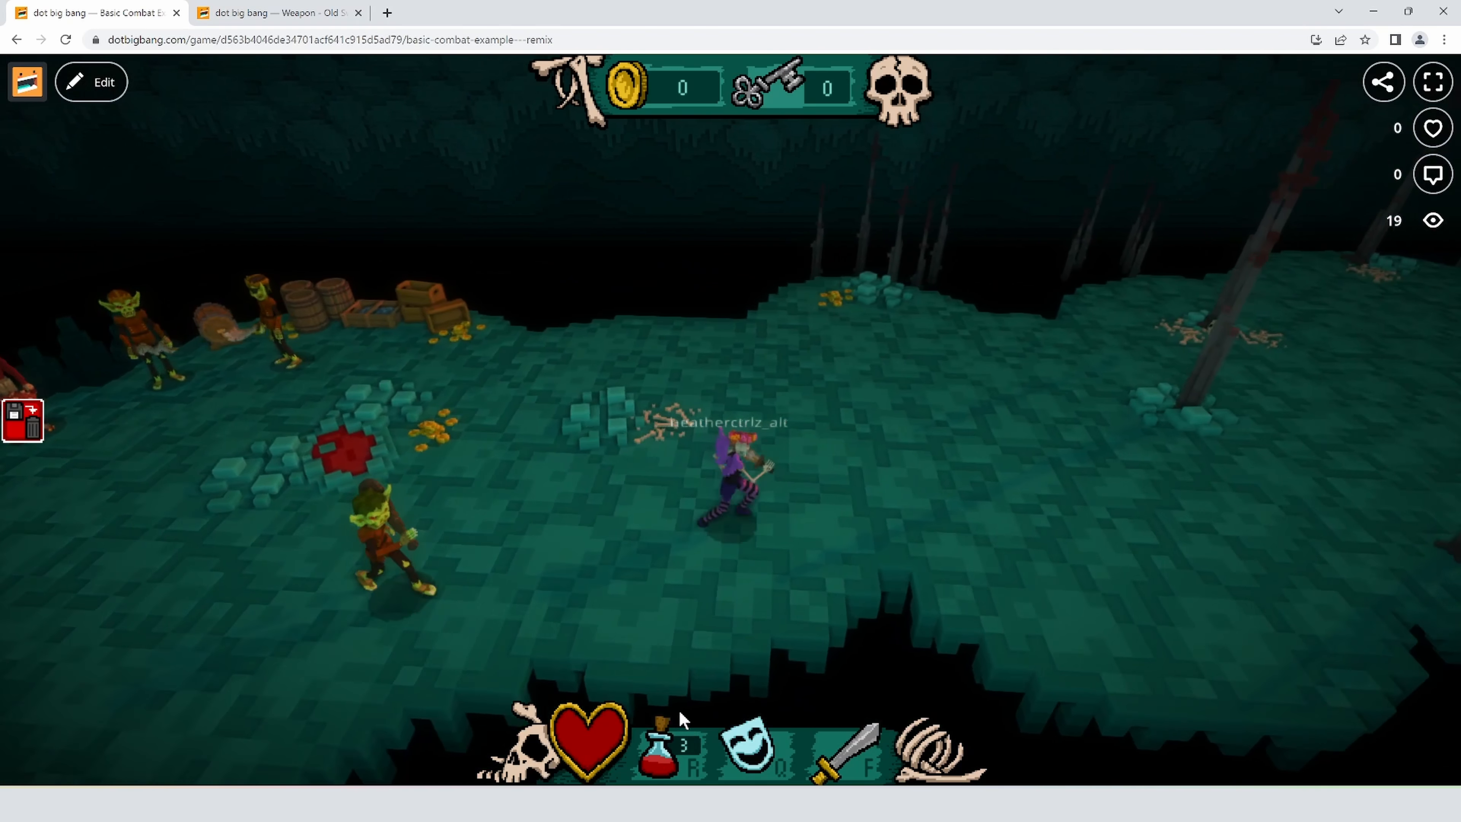
{"action": "key", "text": "w"}
{"action": "key", "text": "s"}
{"action": "key", "text": "a"}
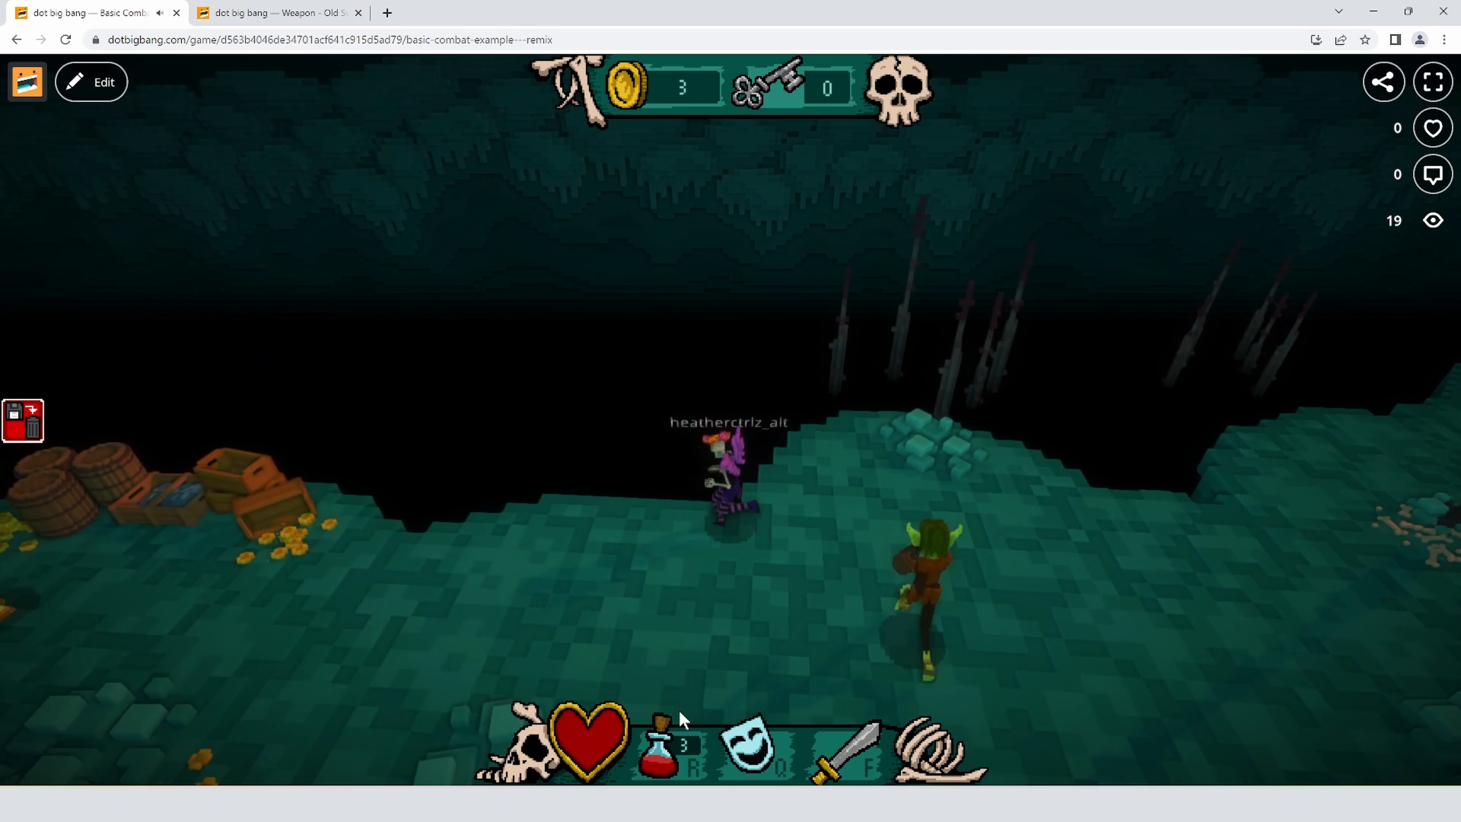
- Return to the merchant's store and buy the Old Sword A from its stand for 2 coins
{"action": "key", "text": "a"}
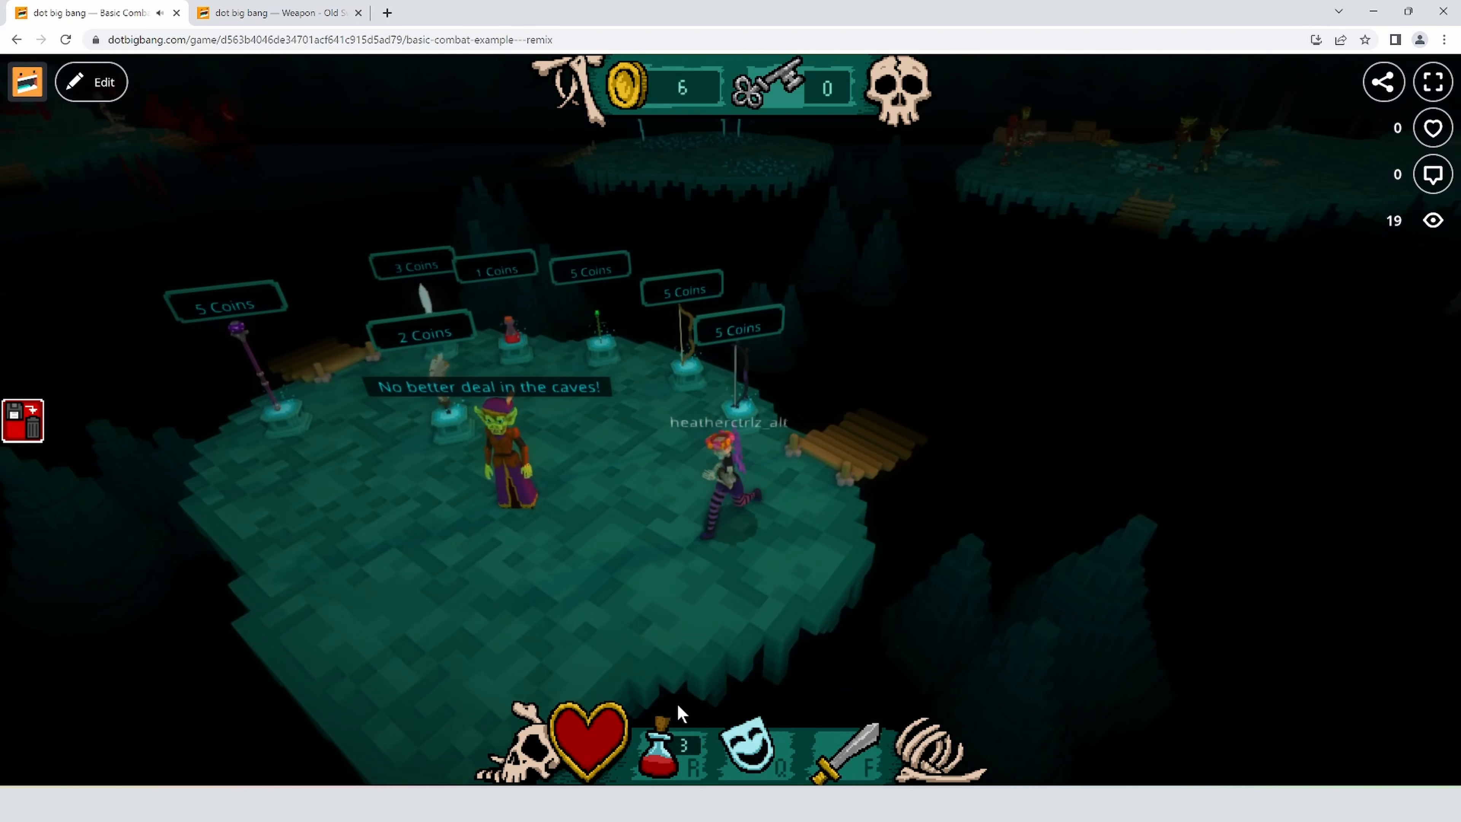
{"action": "key", "text": "a"}
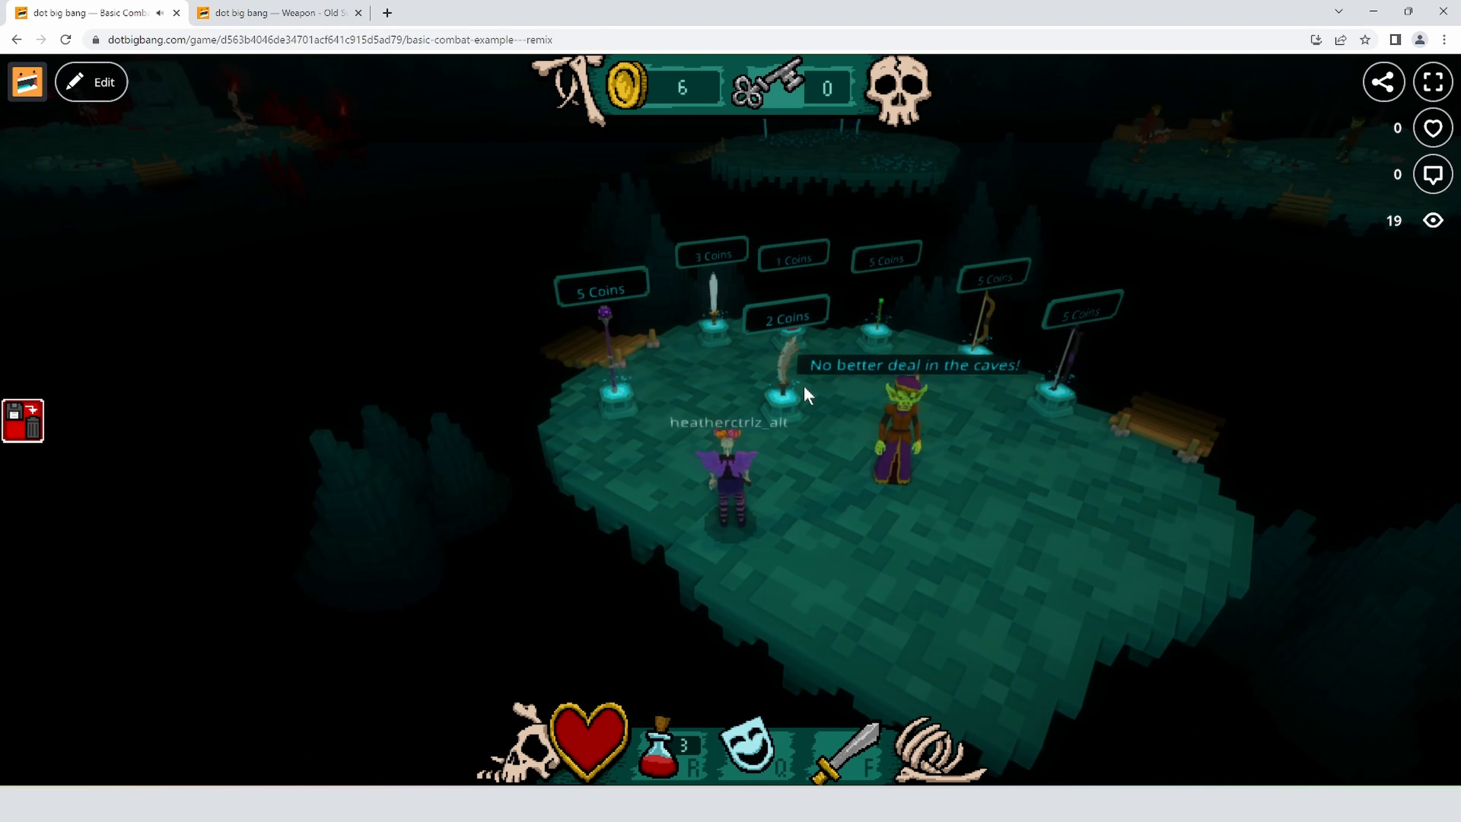
{"action": "key", "text": "w"}
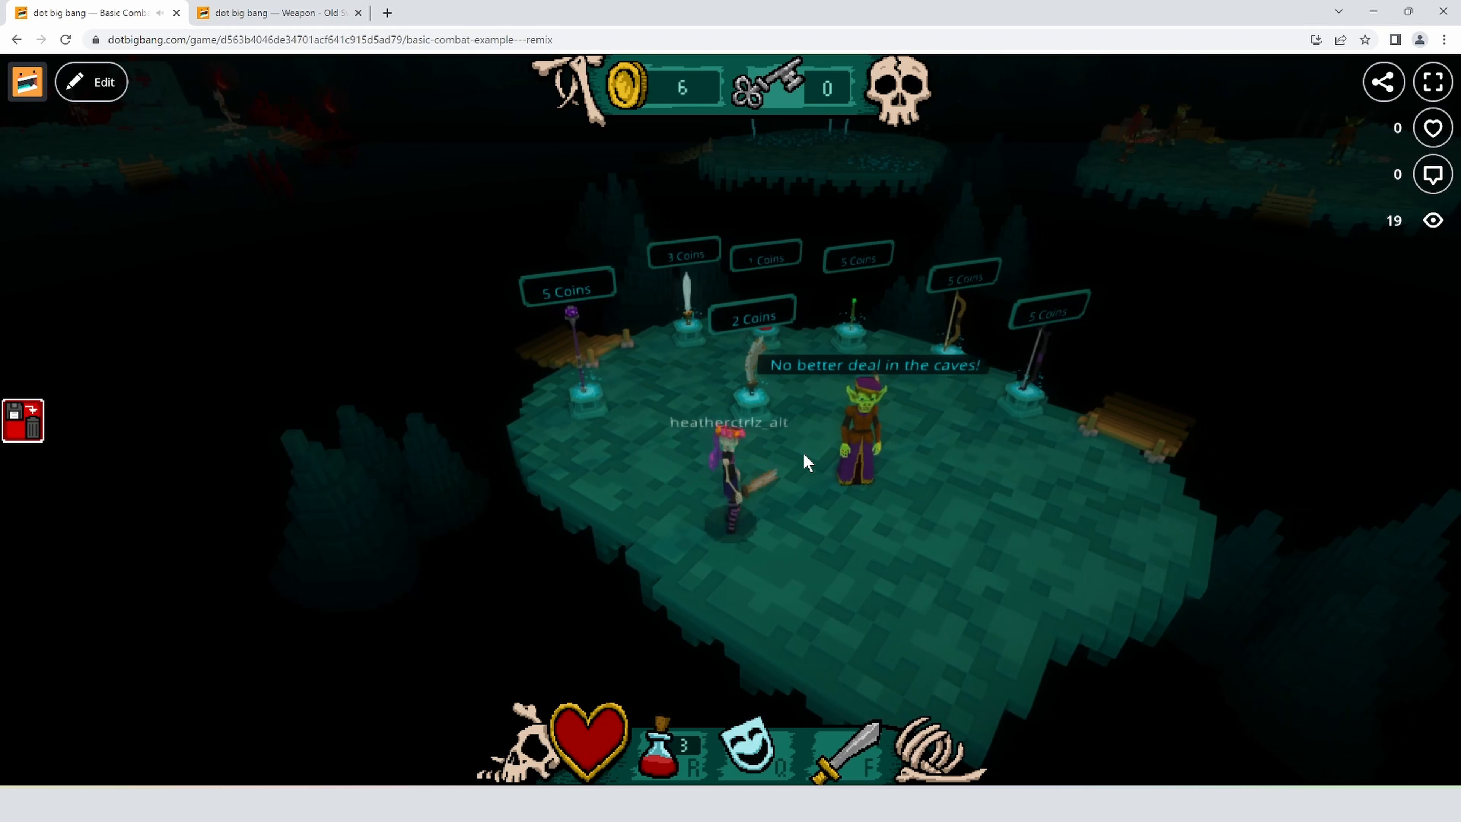
{"action": "key", "text": "e"}
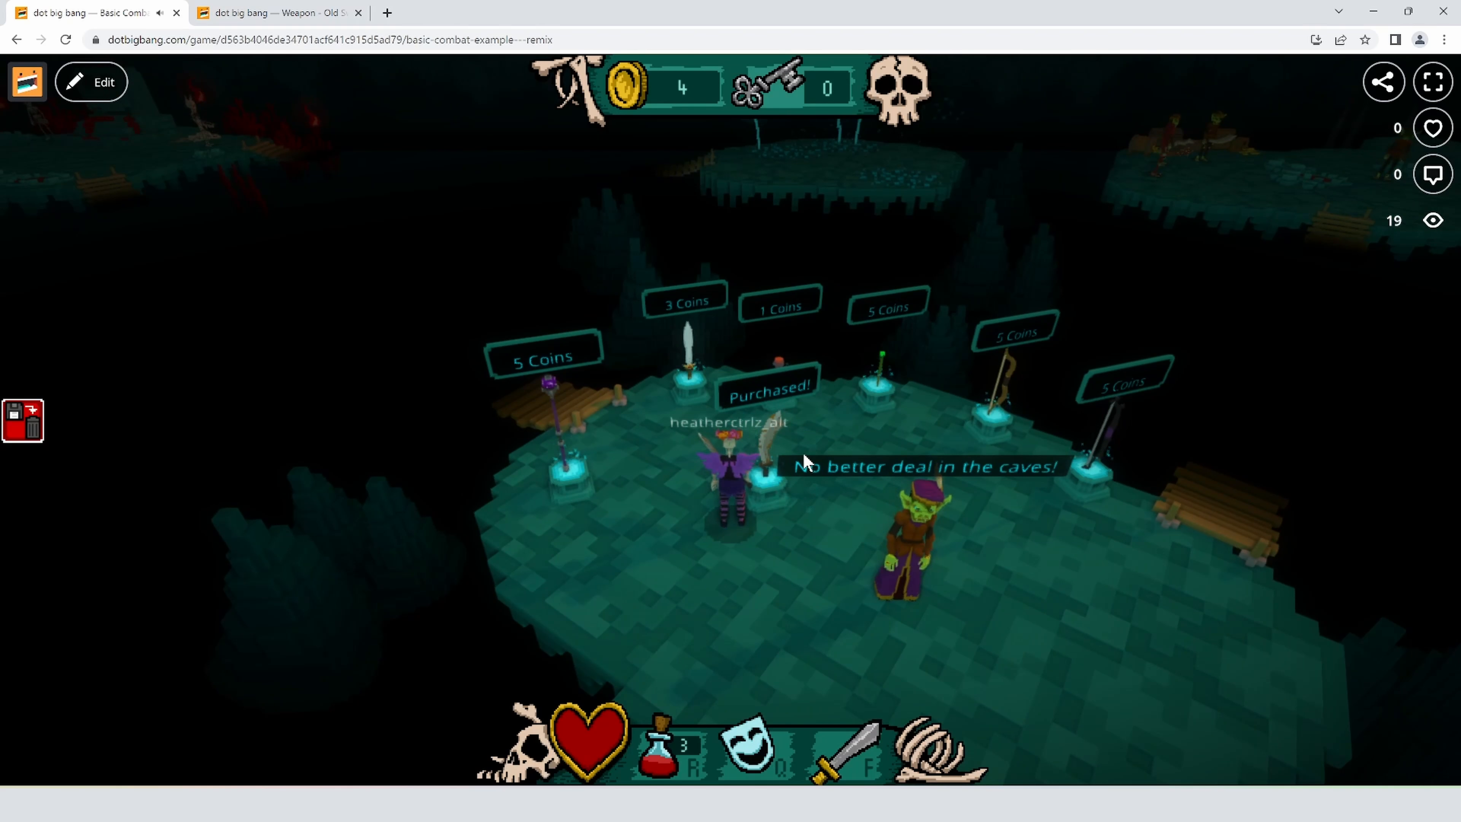
- Walk around the Old Sword A stand to check its sign, and return past the skull monument to the red coral island
{"action": "key", "text": "s"}
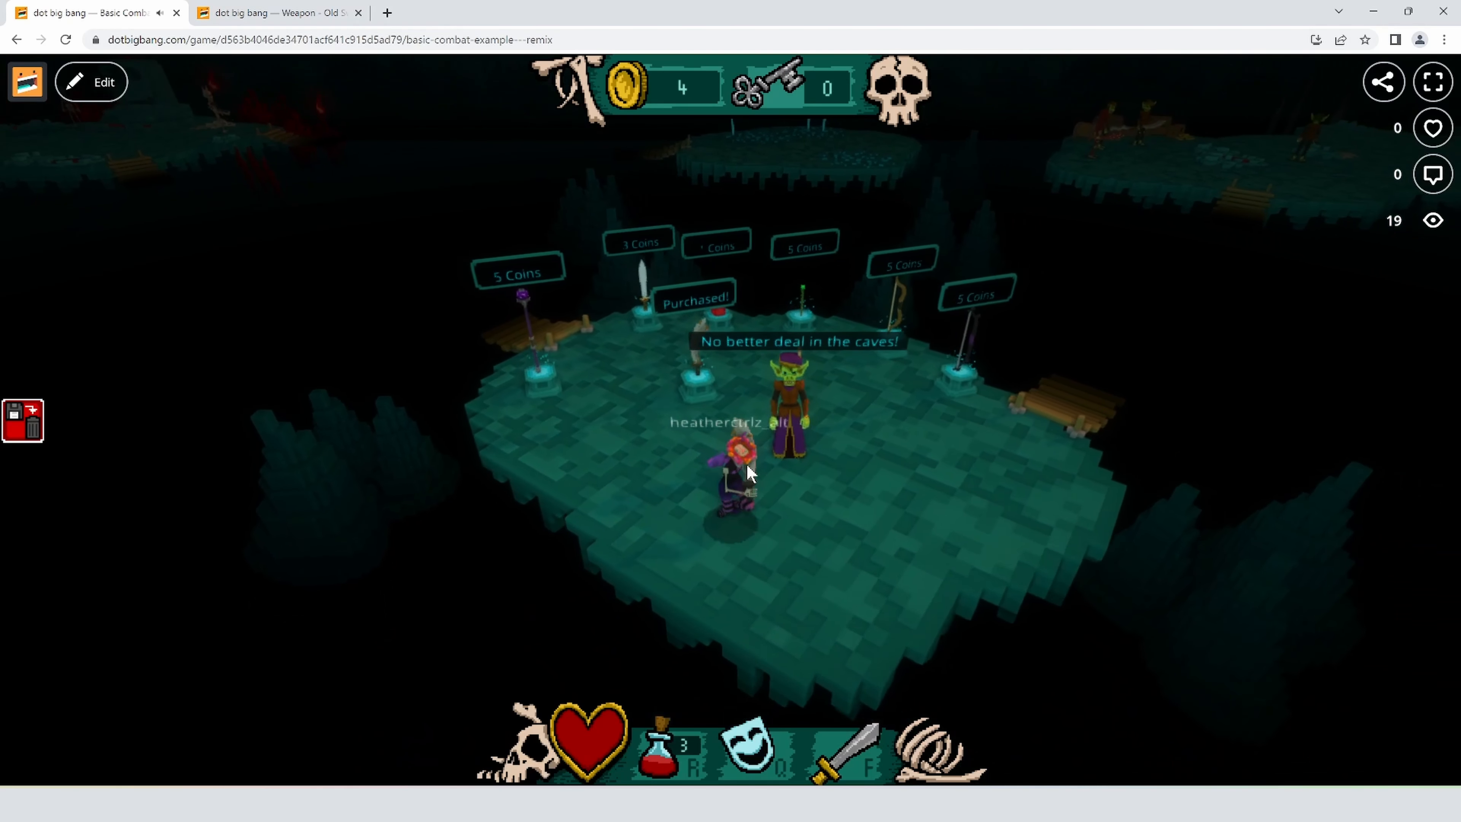
{"action": "key", "text": "w"}
{"action": "key", "text": "a"}
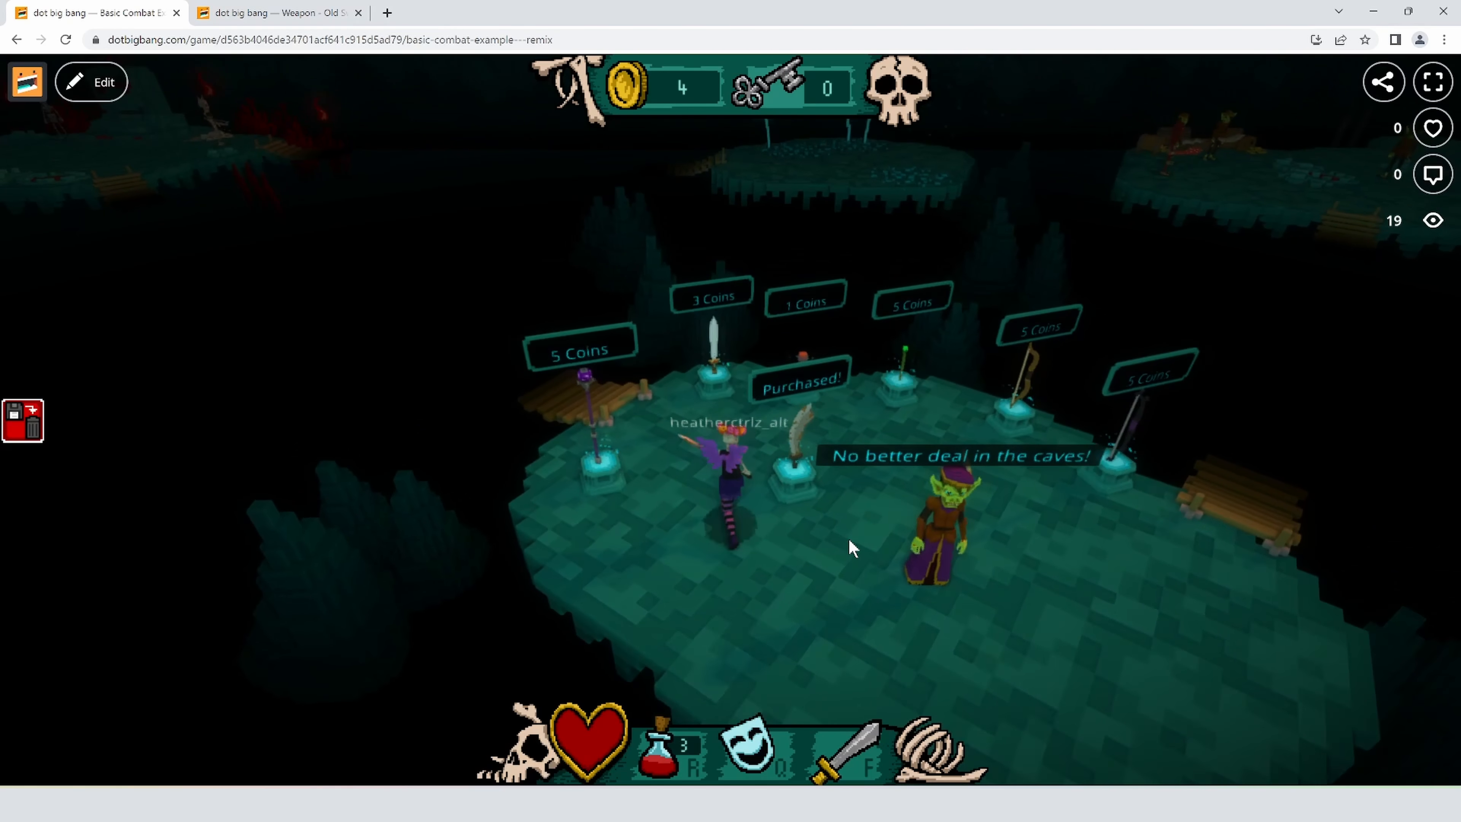
{"action": "key", "text": "a"}
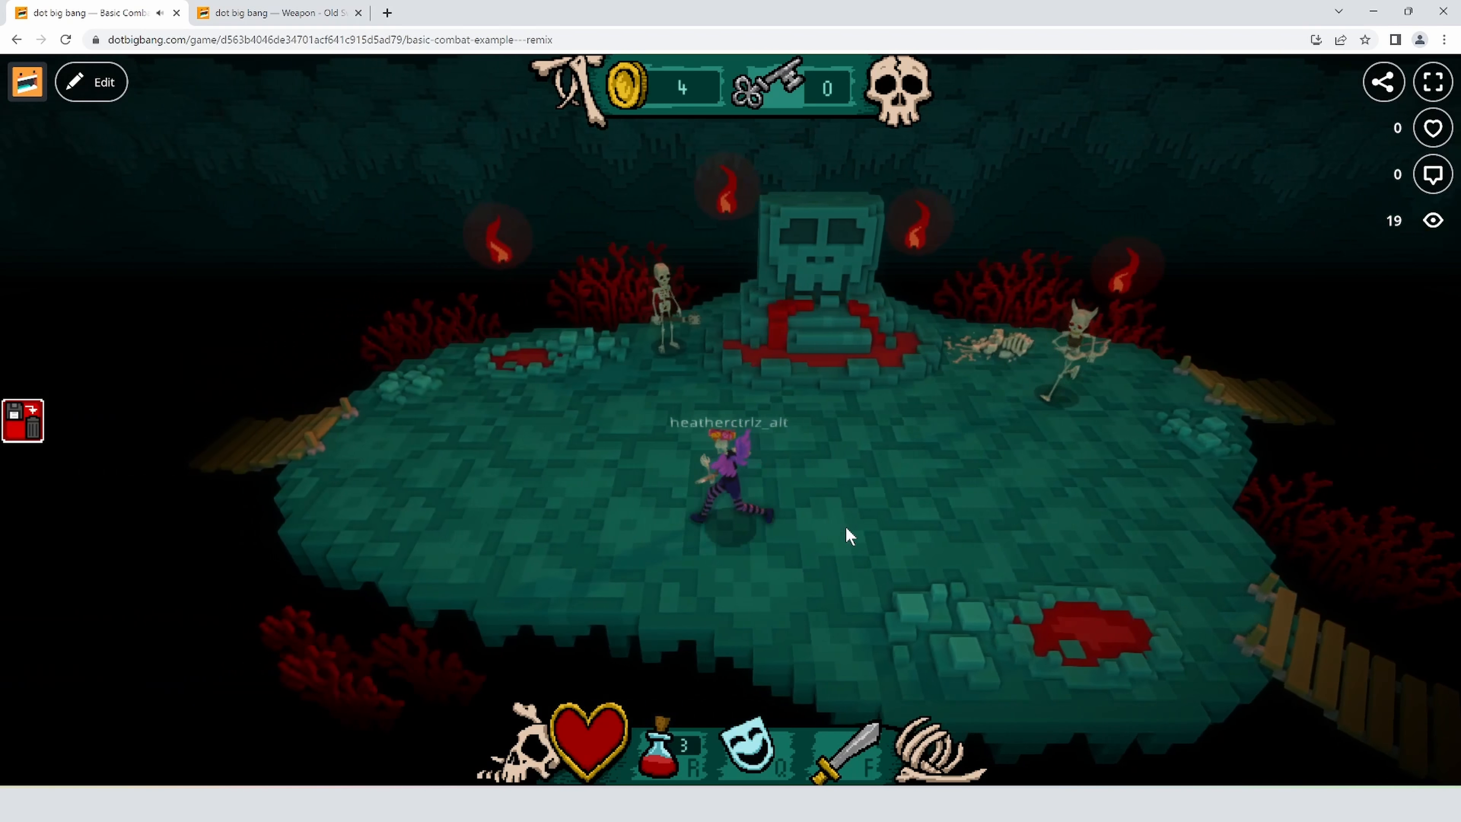
{"action": "key", "text": "a"}
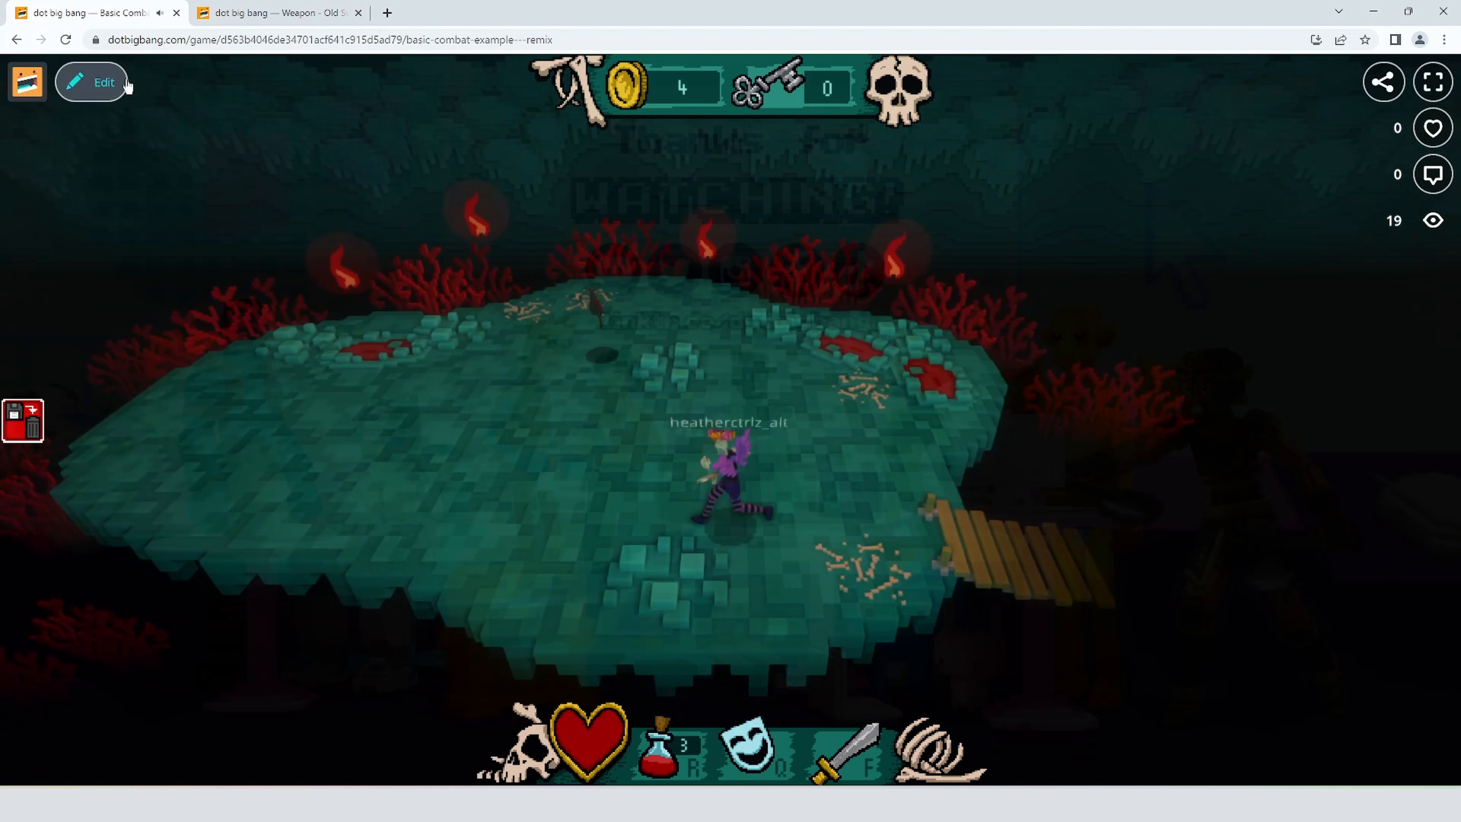